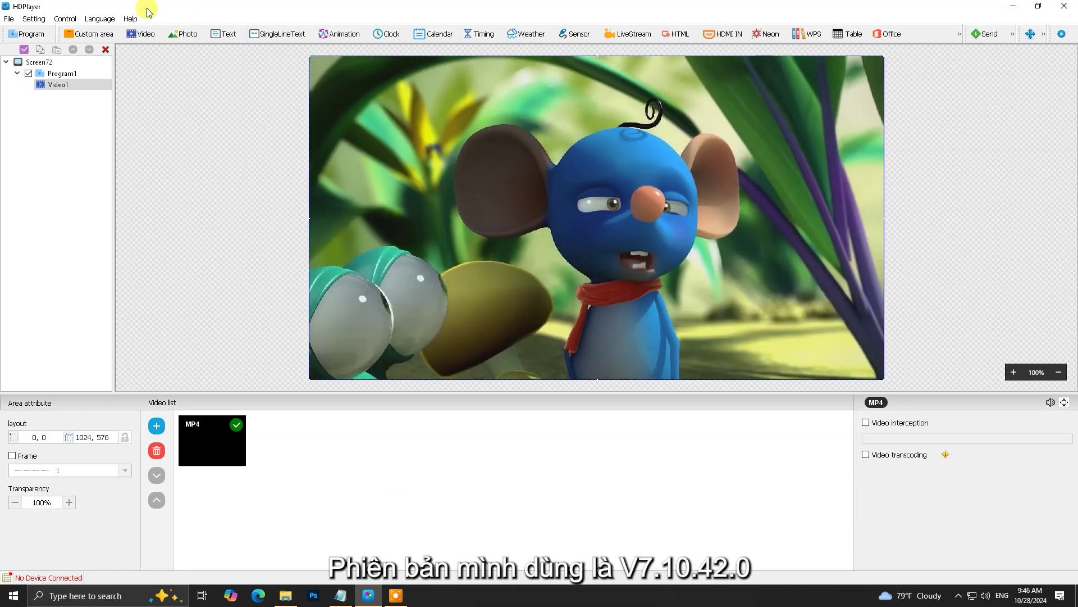
Step: Check the program's version information and close it
click(129, 18)
click(144, 35)
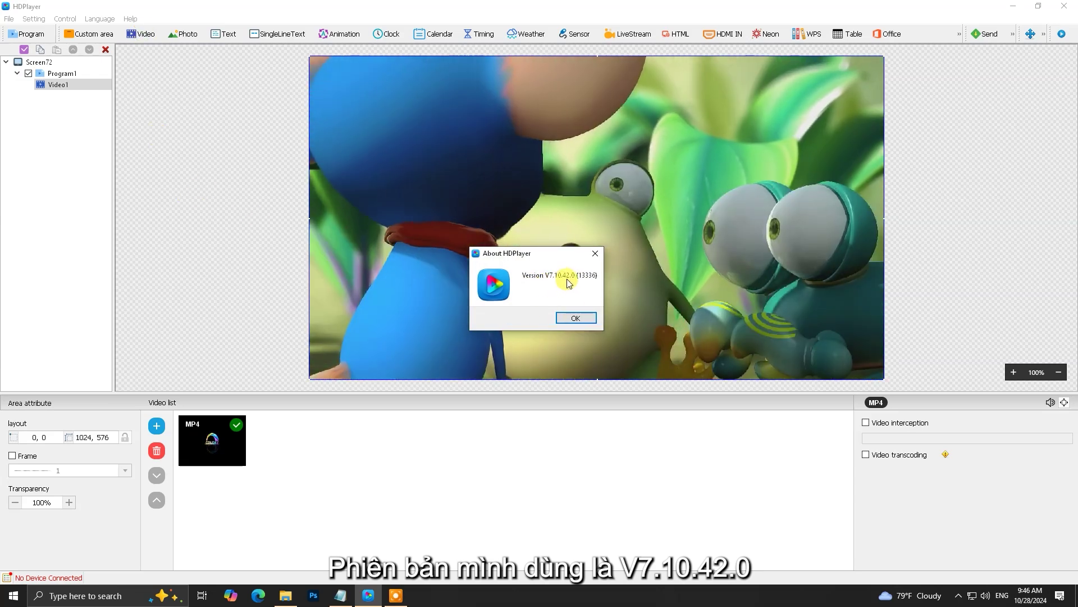
click(595, 253)
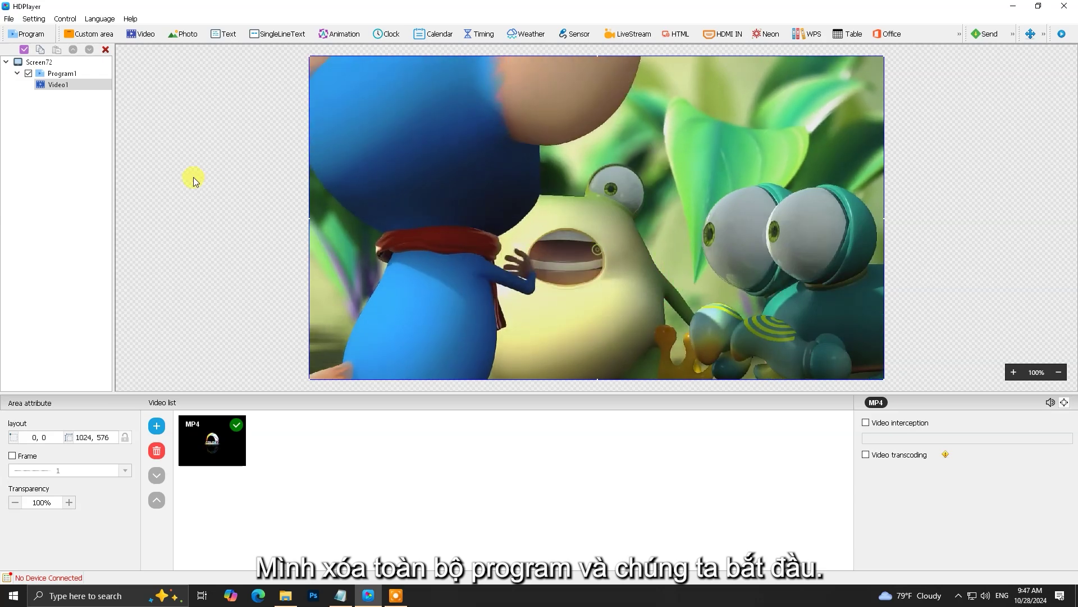
Step: Delete the existing program containing the video from Screen72 and add a new empty program
click(75, 75)
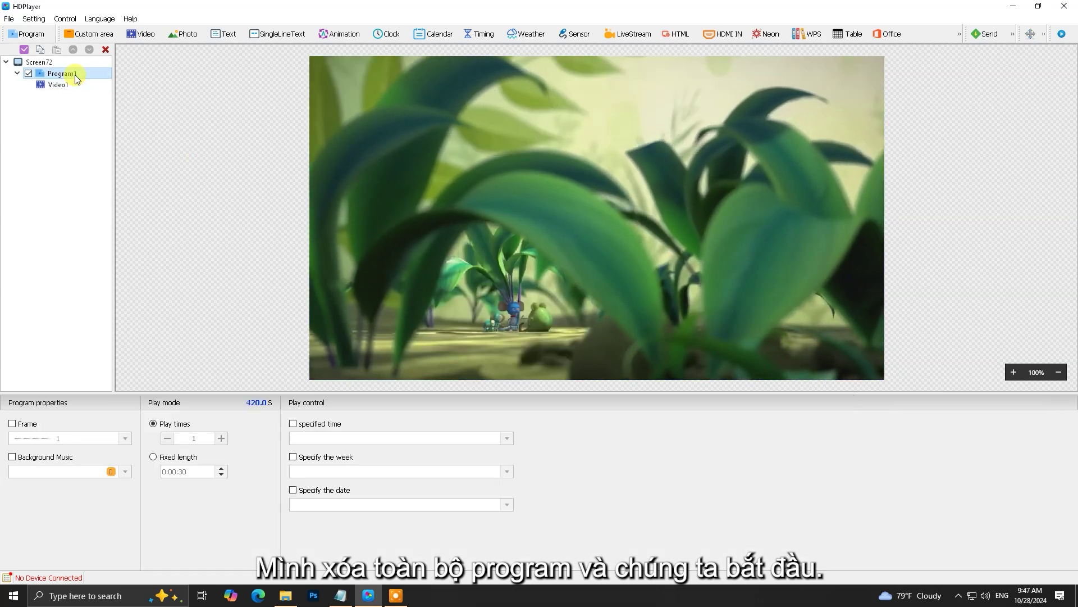
key(Delete)
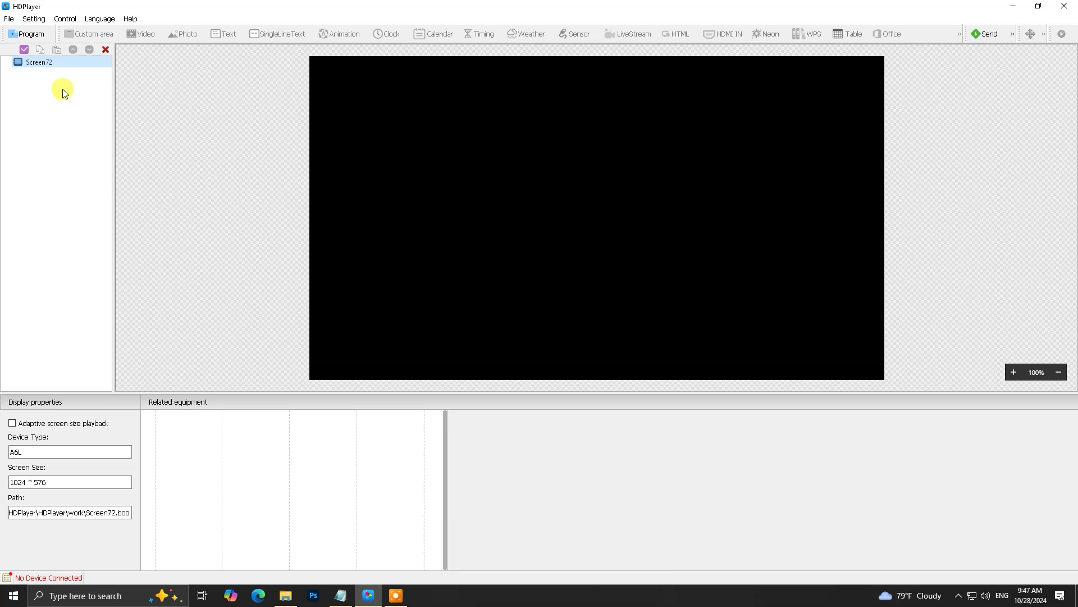
click(31, 35)
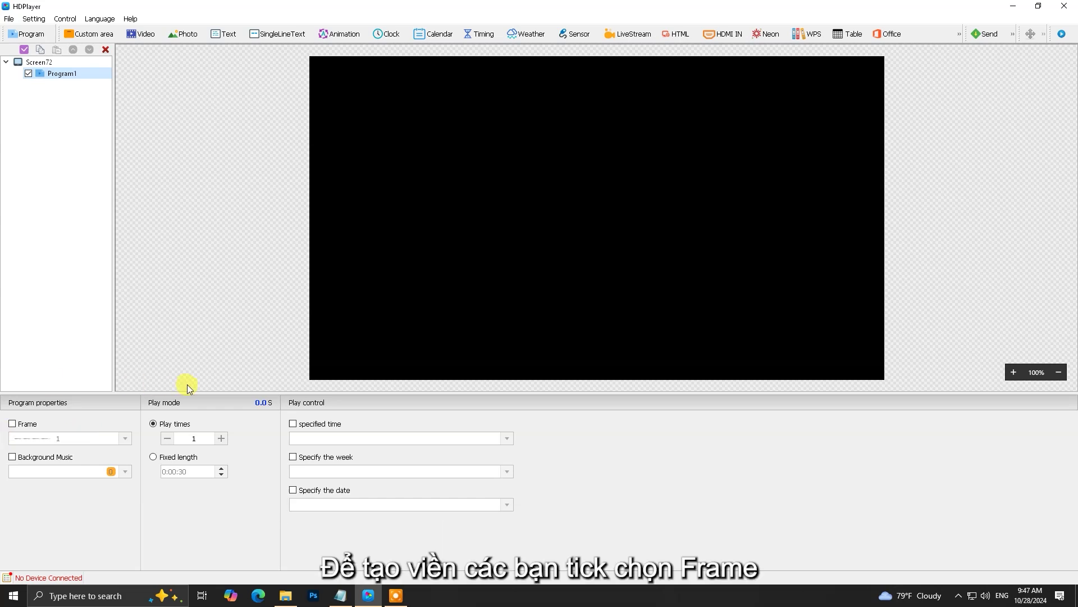
Step: Enable the frame on the new program and choose the fifth, multicoloured dashed border style
click(15, 427)
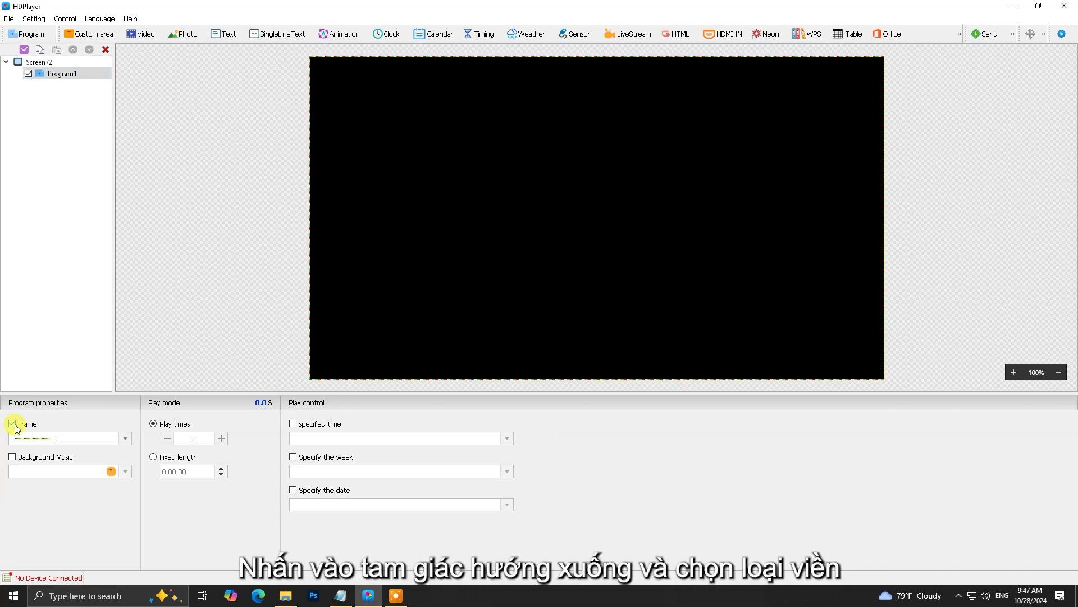
click(127, 439)
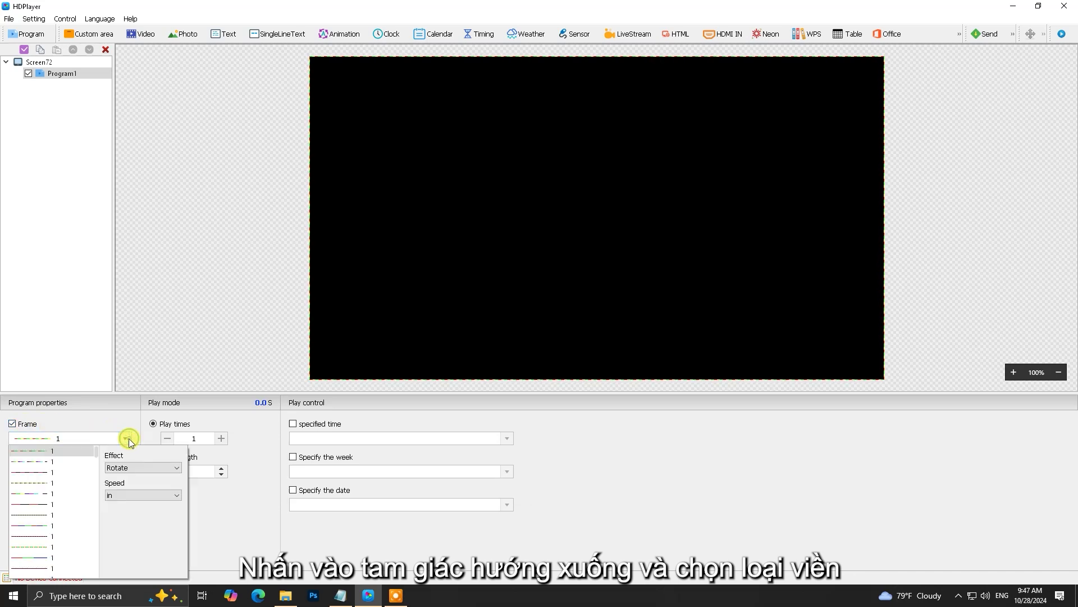
click(62, 493)
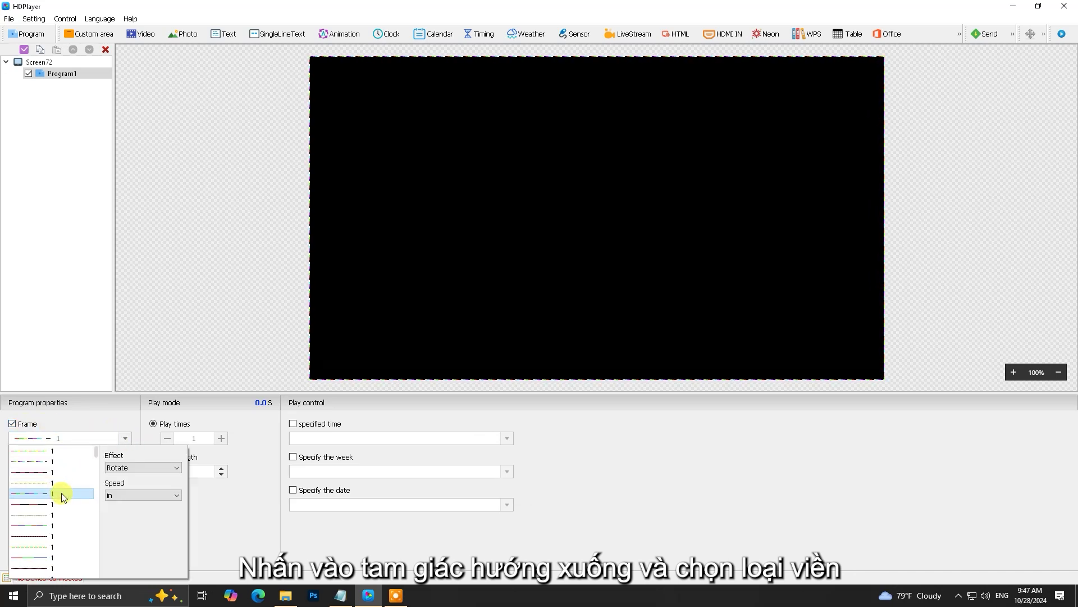
click(210, 501)
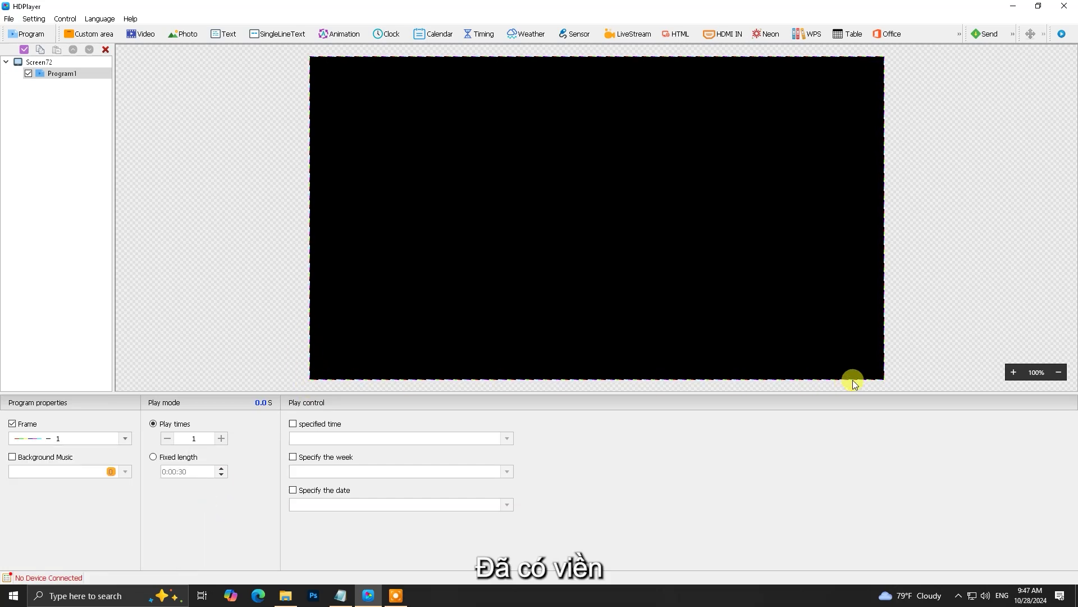
Step: Try the Twinkle and Static effects on the program frame and return the effect to Rotate
click(126, 439)
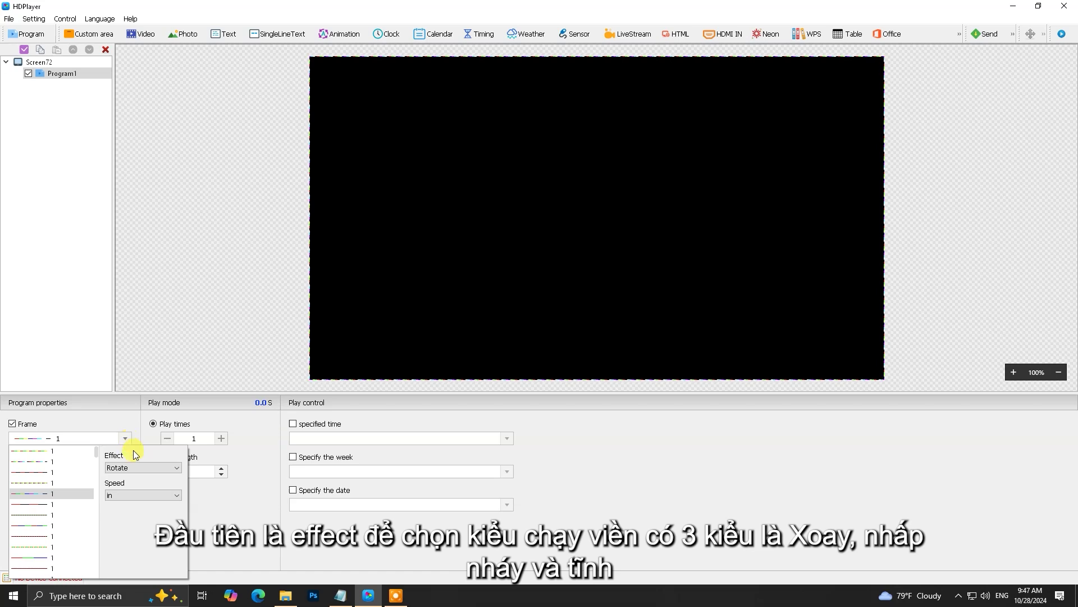
click(144, 468)
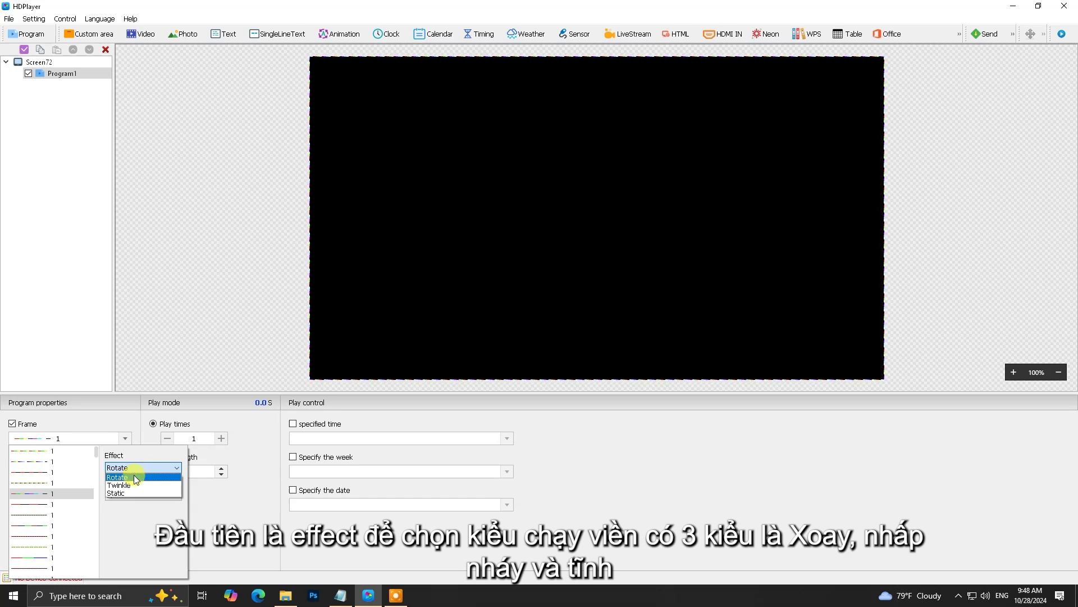
click(134, 485)
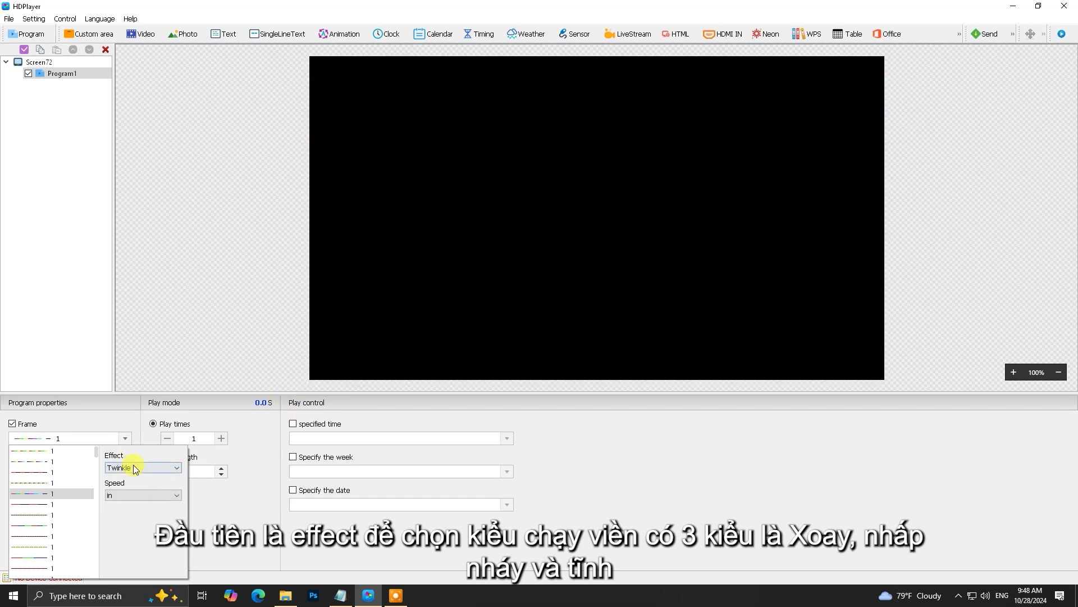
click(135, 469)
click(127, 491)
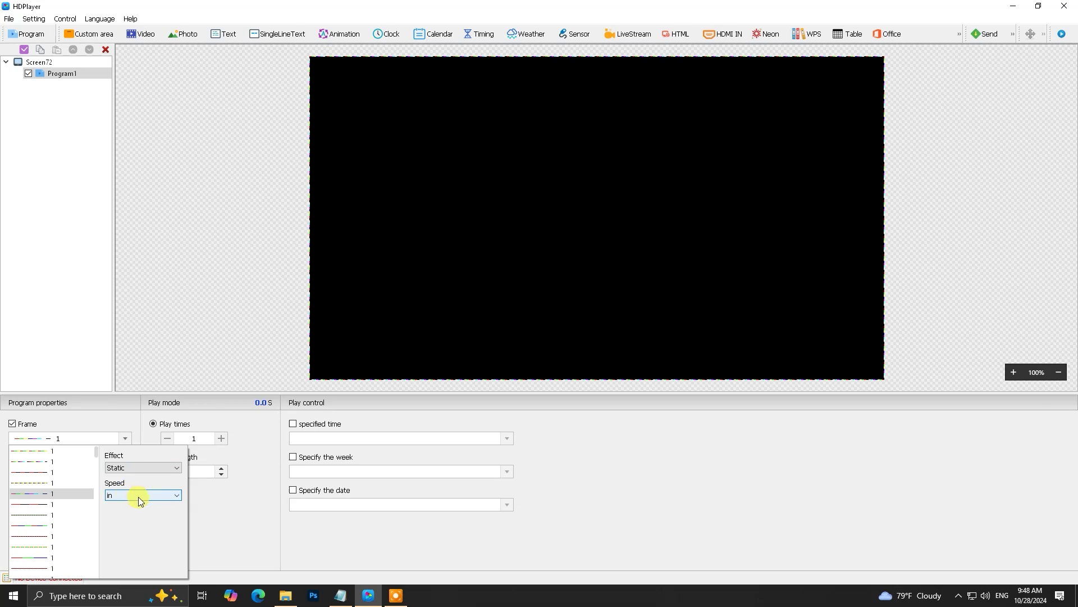
click(134, 469)
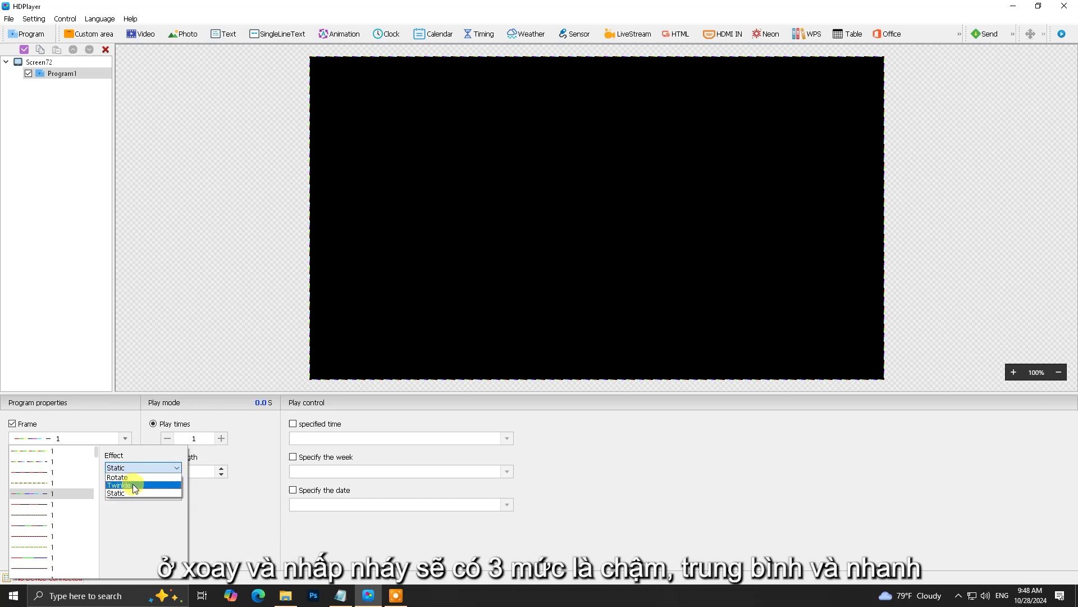
click(131, 476)
Step: Try the slow and medium (in) speeds for the rotating frame and set the speed to fast
click(135, 494)
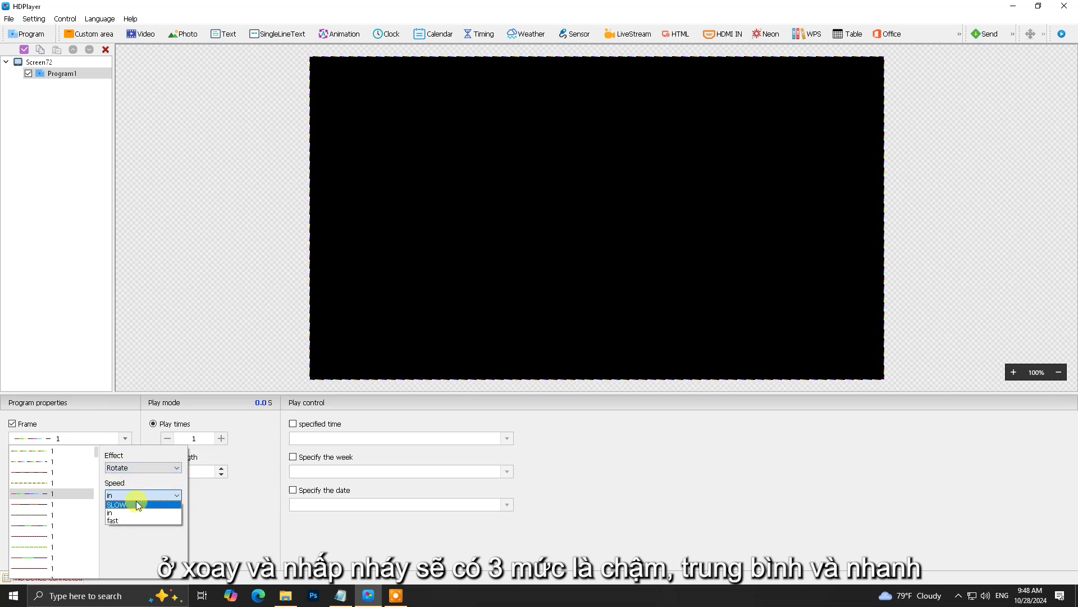
click(136, 504)
click(137, 495)
click(141, 512)
click(138, 495)
click(141, 521)
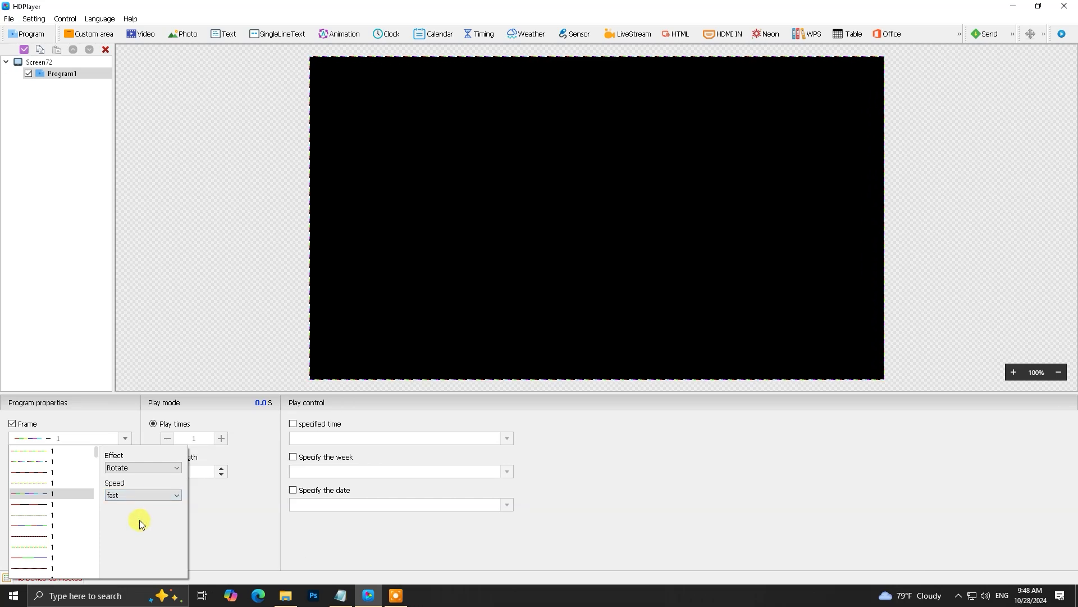
click(134, 424)
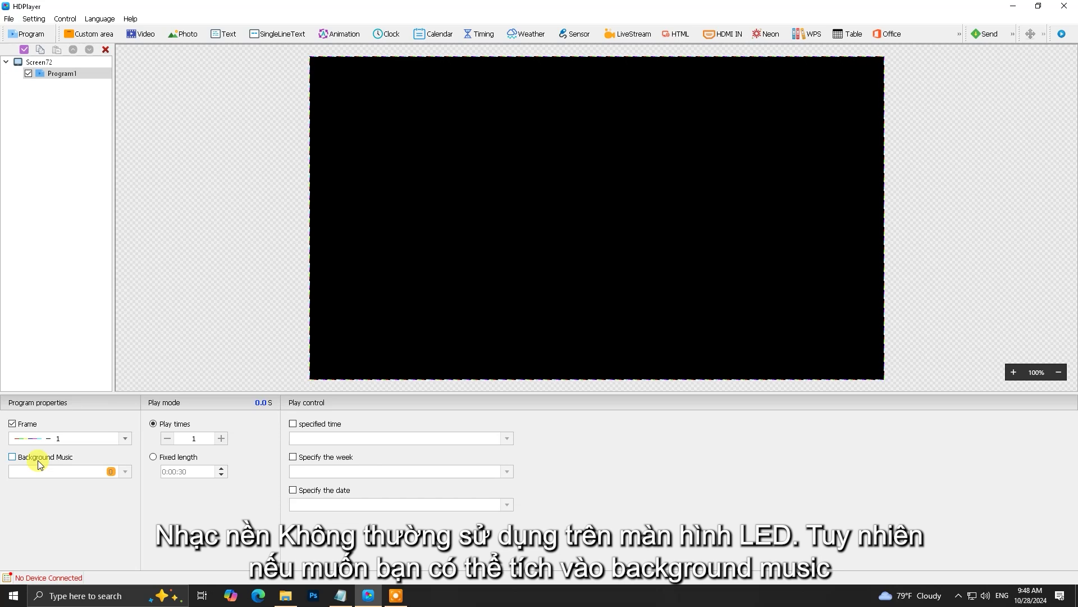
Step: Enable background music for the program and add the balynt_memory_vlog and Rasputin MP3 files
click(123, 472)
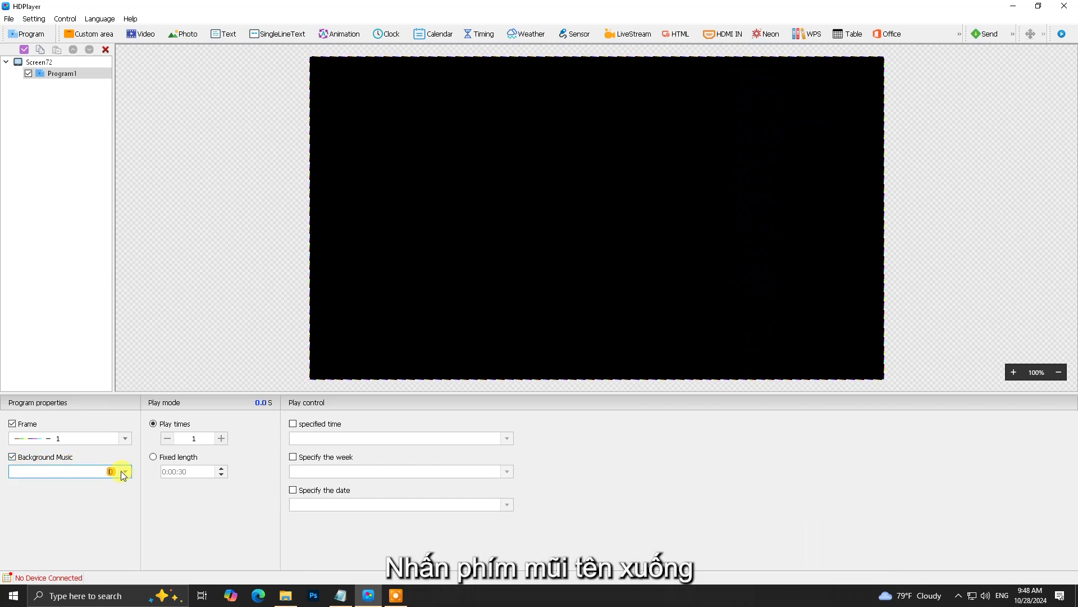
click(123, 472)
click(142, 368)
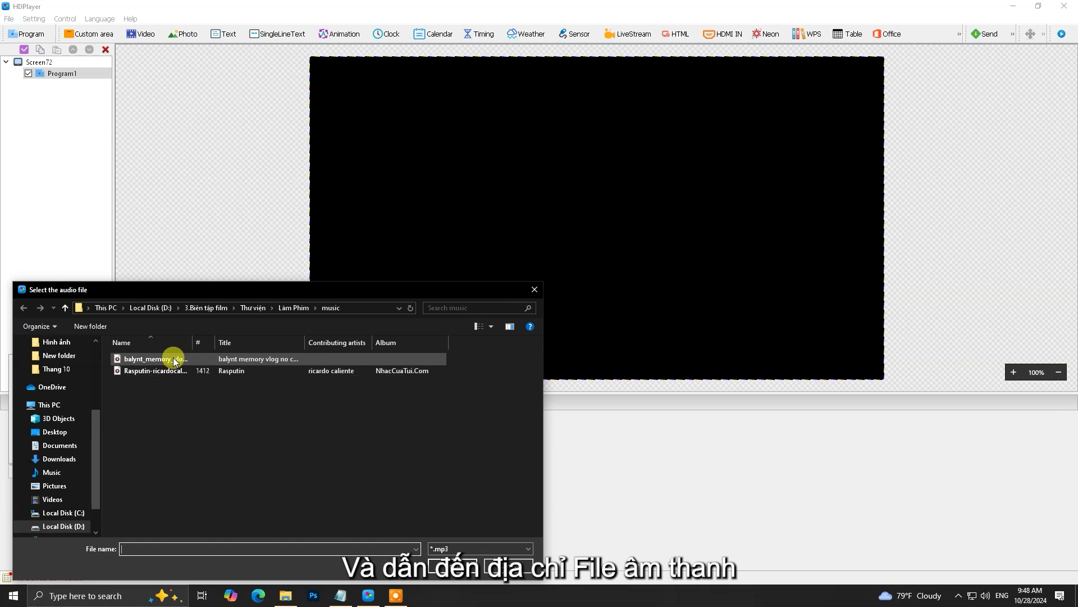
double_click(174, 359)
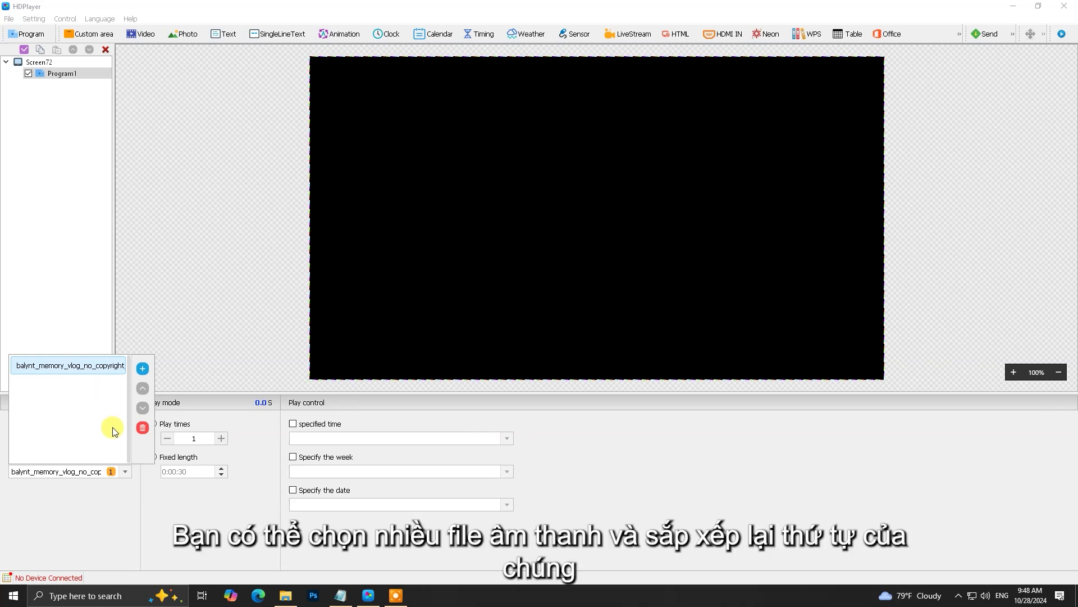
click(144, 367)
click(191, 371)
click(468, 568)
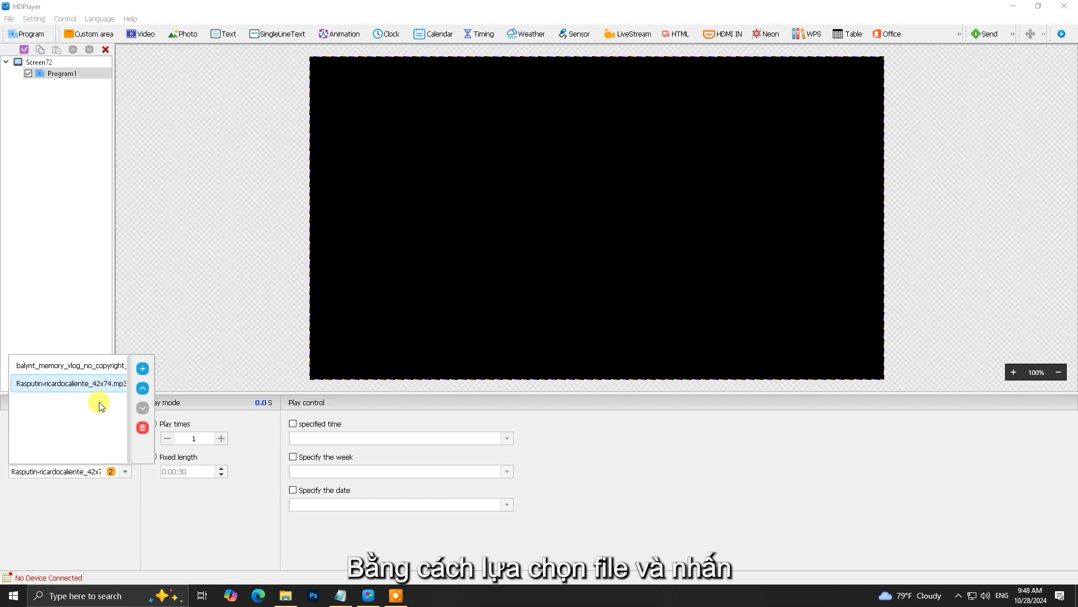
Step: Move the balynt_memory_vlog track down the music list and back up to first place
click(90, 366)
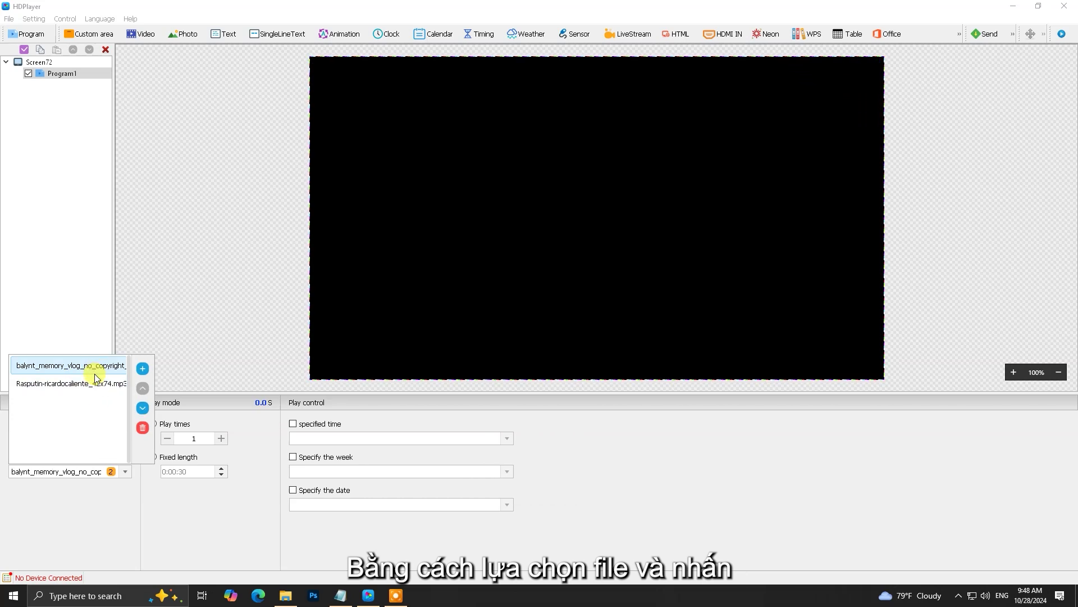
click(143, 408)
click(142, 388)
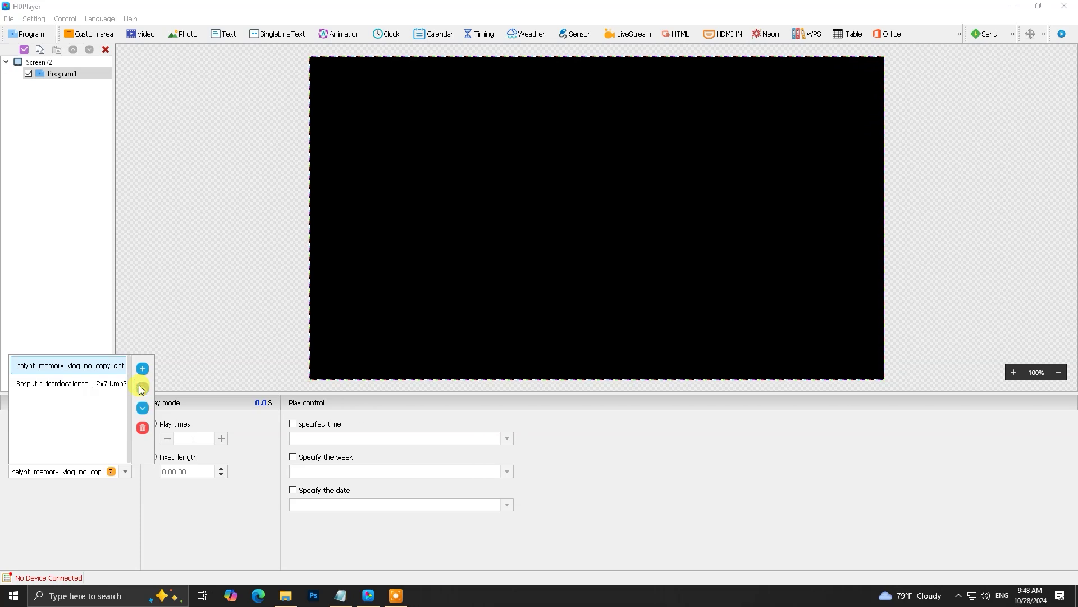
Step: Remove both tracks from the music list and disable background music for the program
click(143, 428)
click(143, 428)
click(161, 501)
click(12, 456)
click(11, 456)
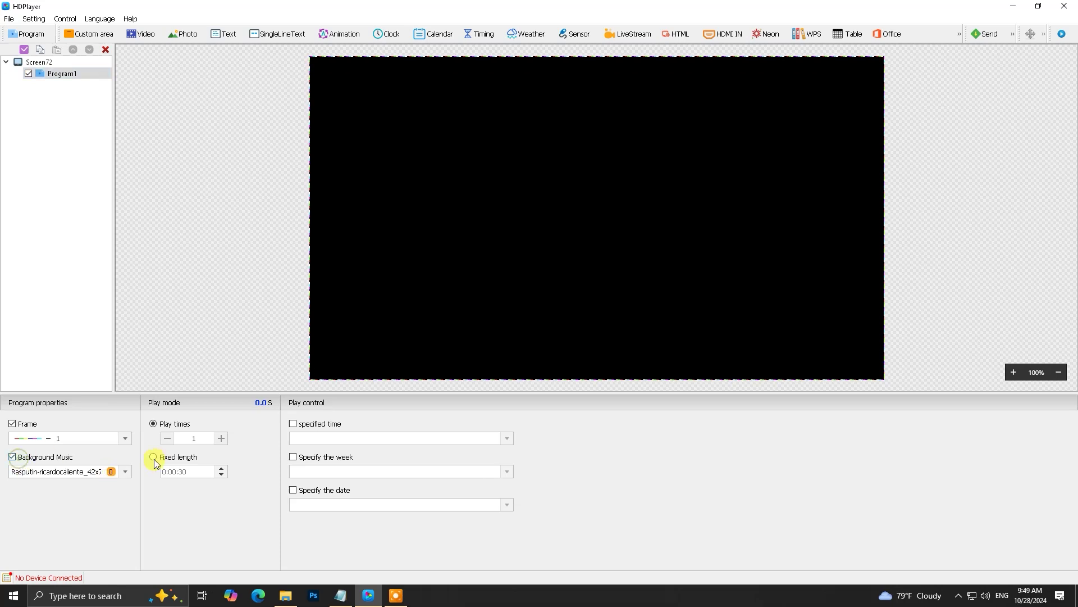
click(12, 456)
Step: Delete the framed program from Screen72 and add a fresh empty program
click(63, 74)
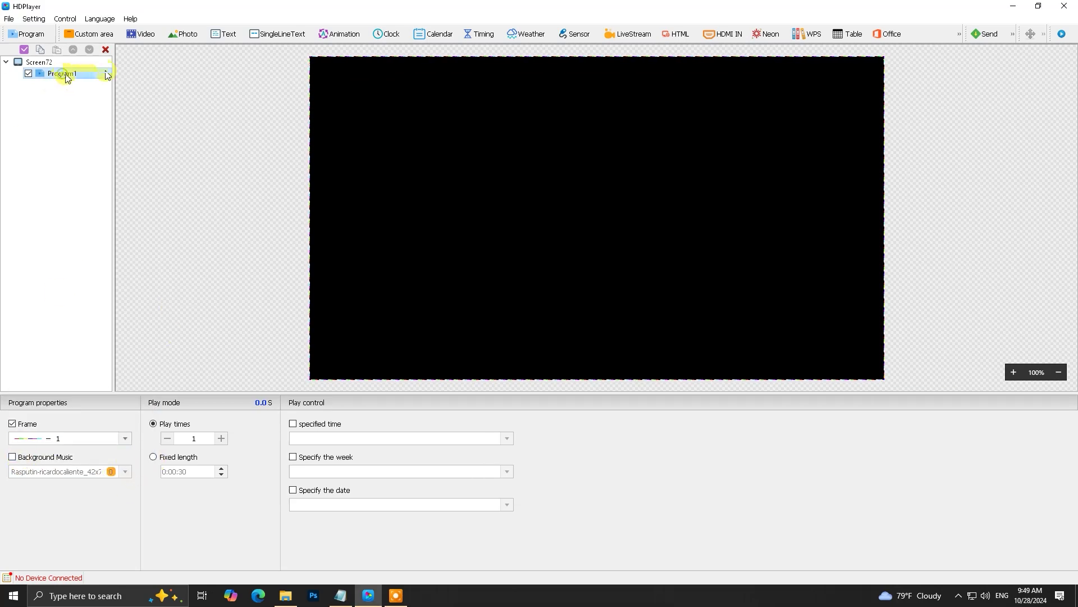
click(105, 50)
click(512, 308)
click(34, 35)
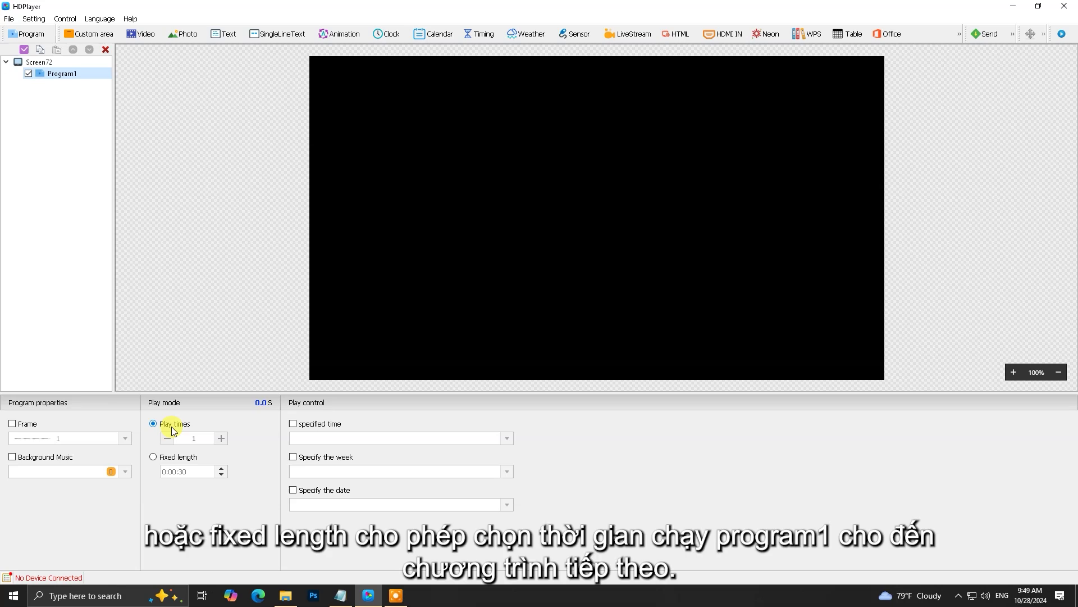
Step: Switch the program's play mode to fixed length and add a time period under the specified time control
click(174, 461)
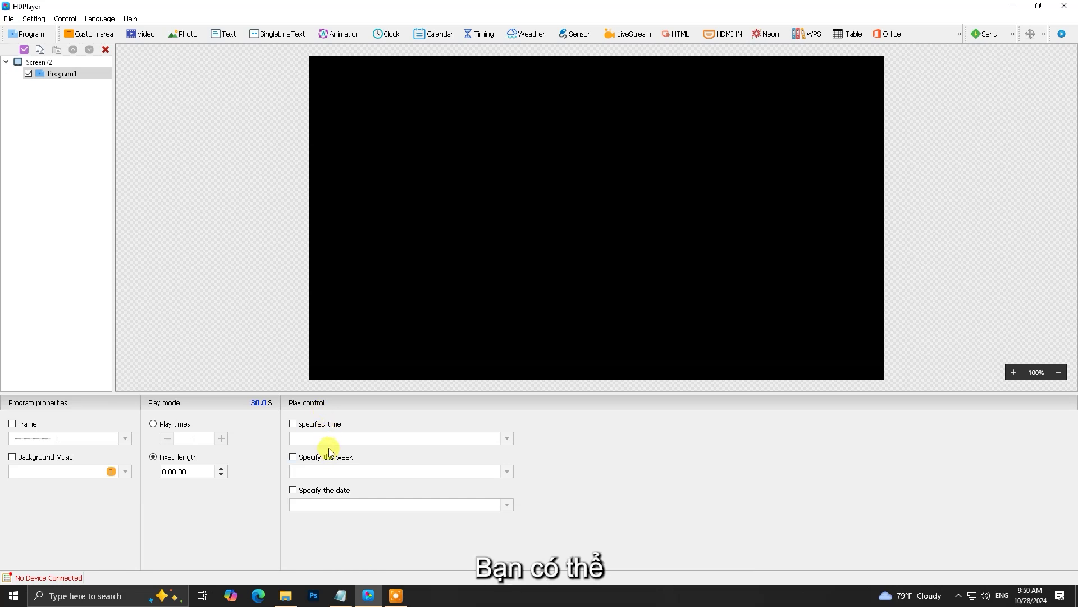
click(295, 425)
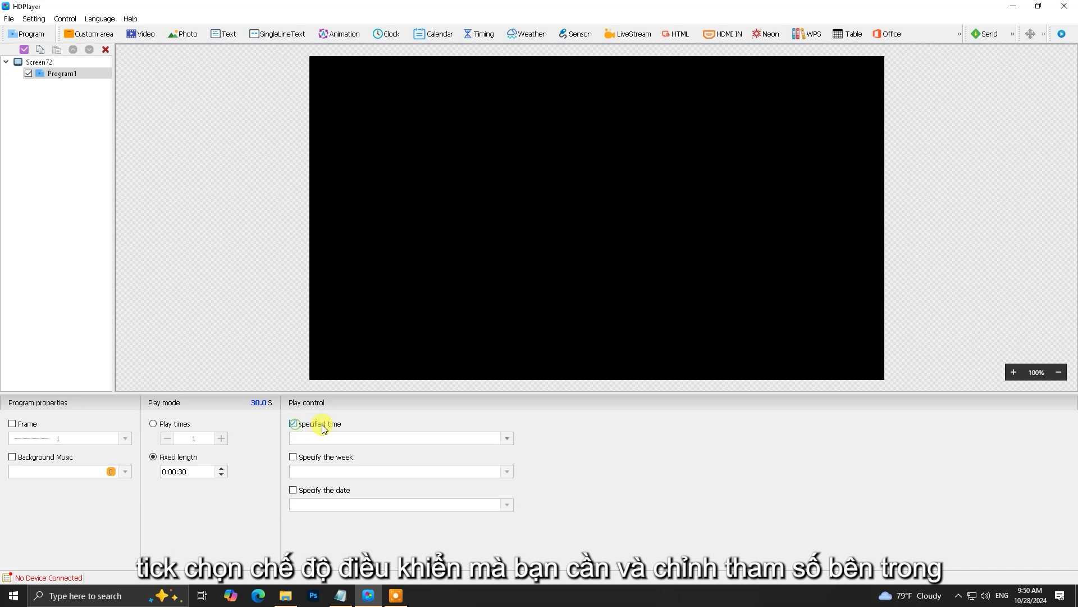
click(507, 438)
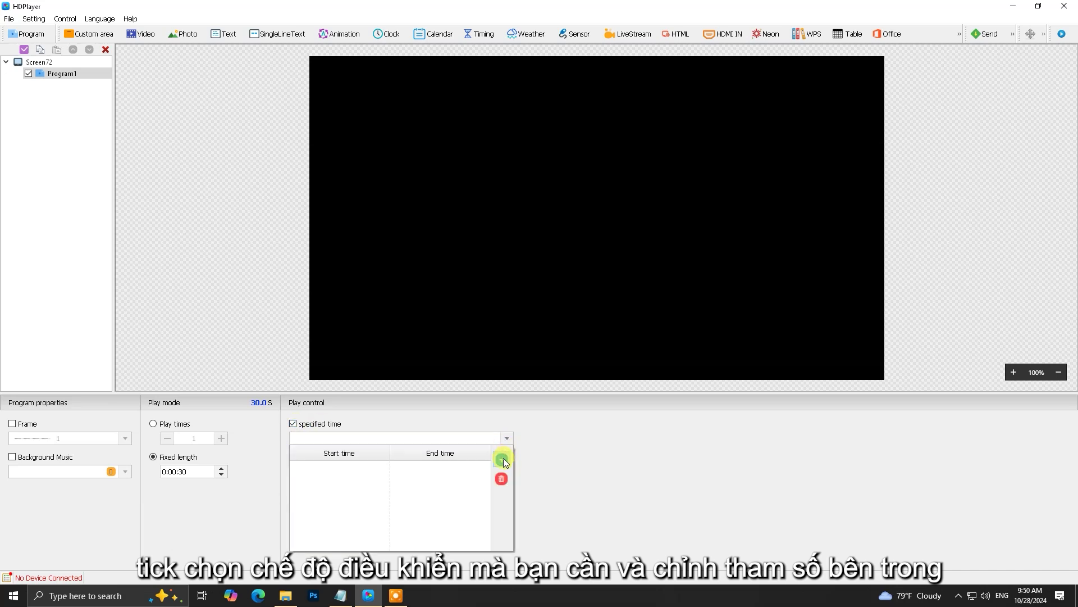
click(503, 460)
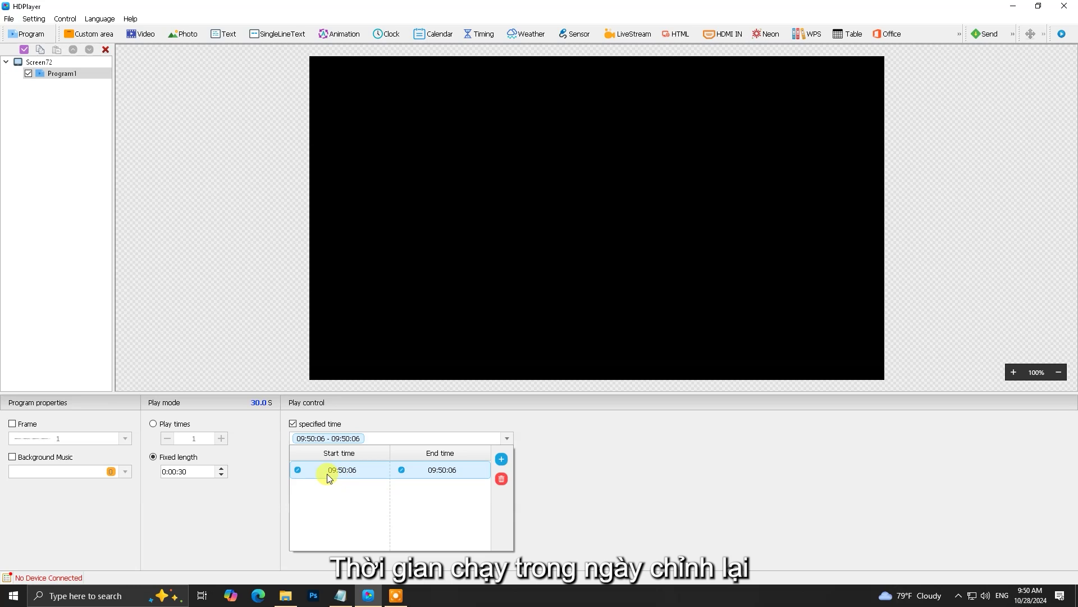
Step: Set the start time of the specified play period to 09:52:06
click(298, 469)
click(308, 492)
click(308, 492)
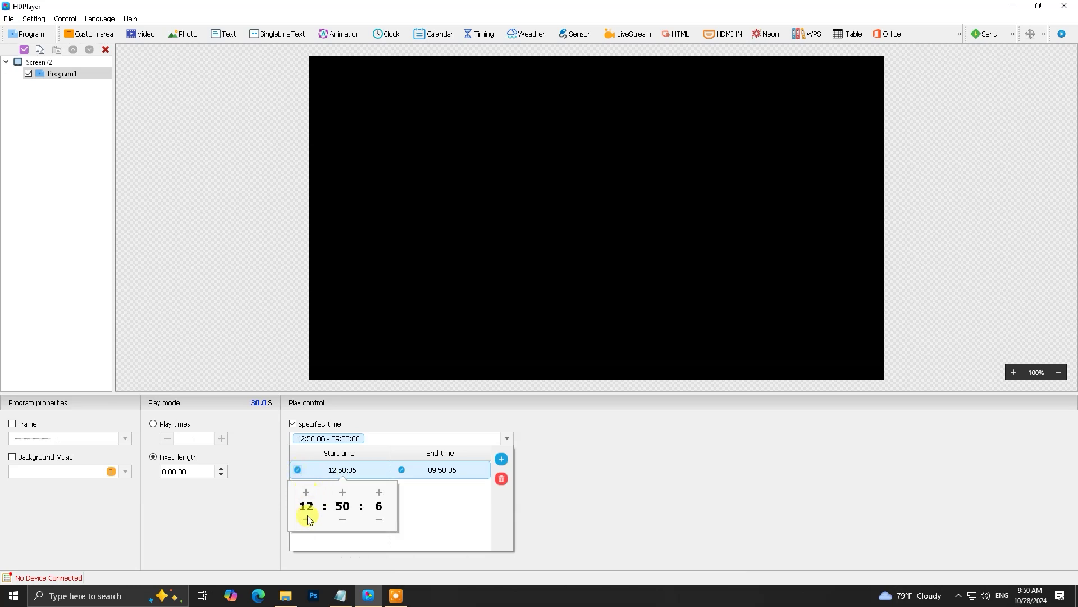
click(306, 518)
click(306, 518)
click(306, 519)
click(342, 492)
click(343, 493)
Step: Try adjusting the minutes of the play period's end time and return it to 09:50:06
click(402, 469)
click(443, 493)
click(442, 493)
click(442, 493)
click(442, 519)
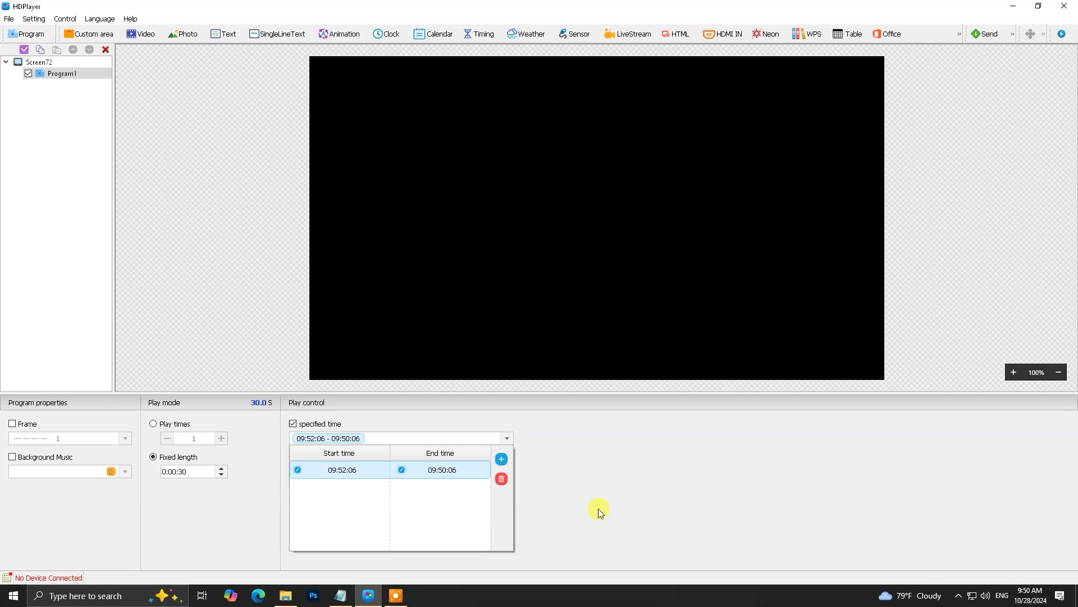
click(557, 485)
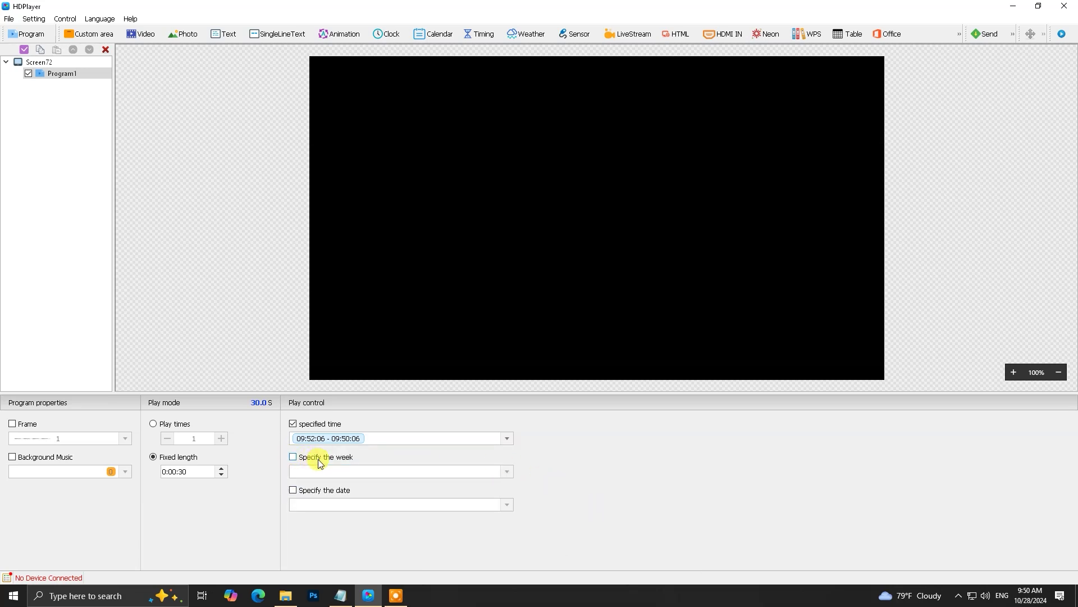
Step: Enable weekday control and restrict the program's playback to Tuesday, Friday and Sunday
click(507, 471)
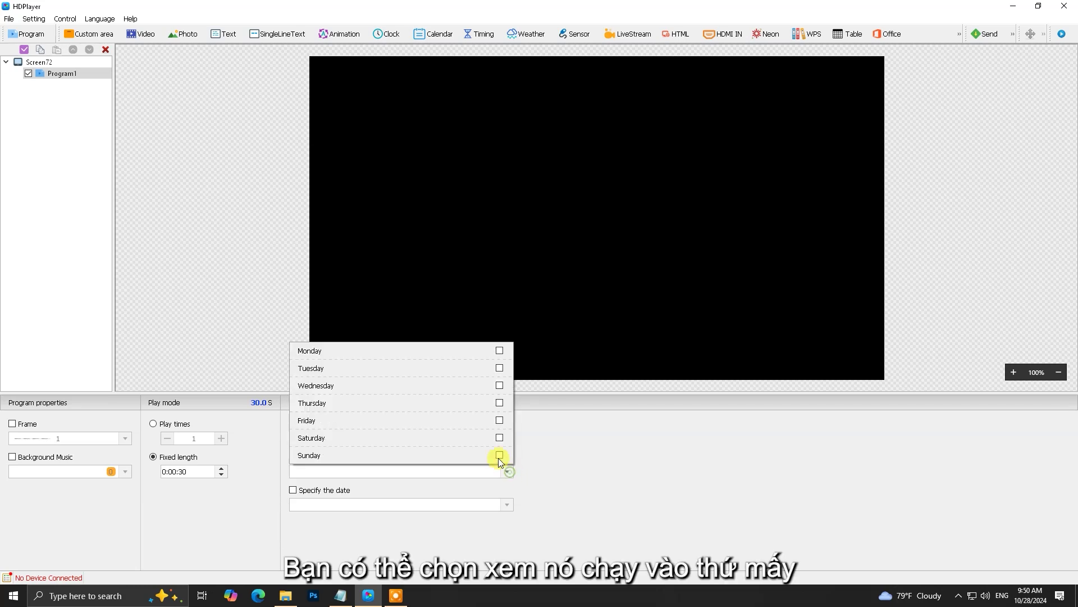
click(500, 420)
click(499, 455)
click(594, 494)
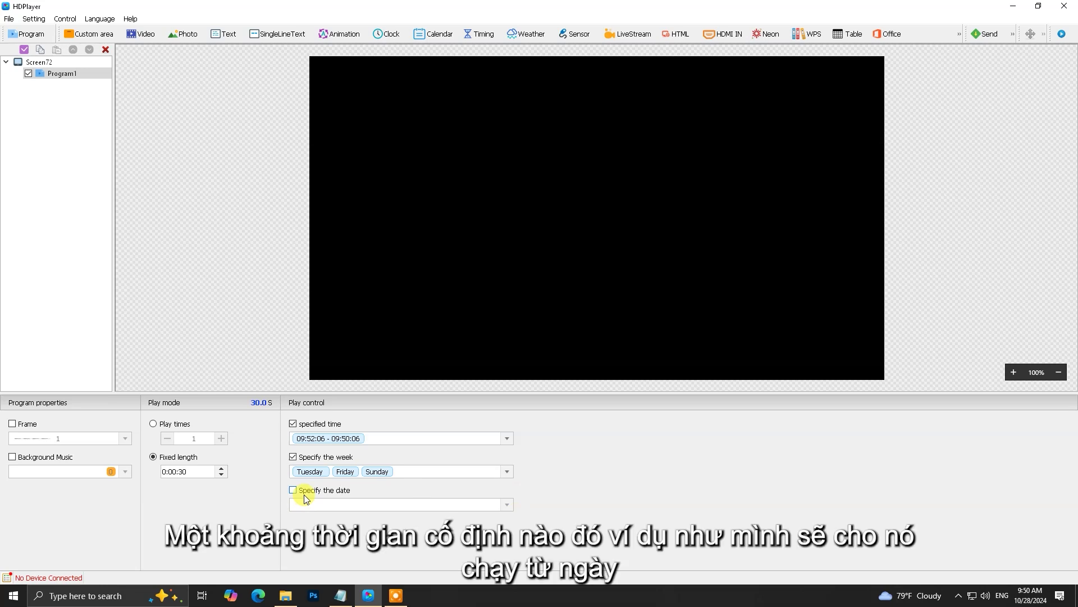
Step: Enable date control and add a playback date range from 2024/10/28 to 2024/12/31
click(305, 494)
click(506, 505)
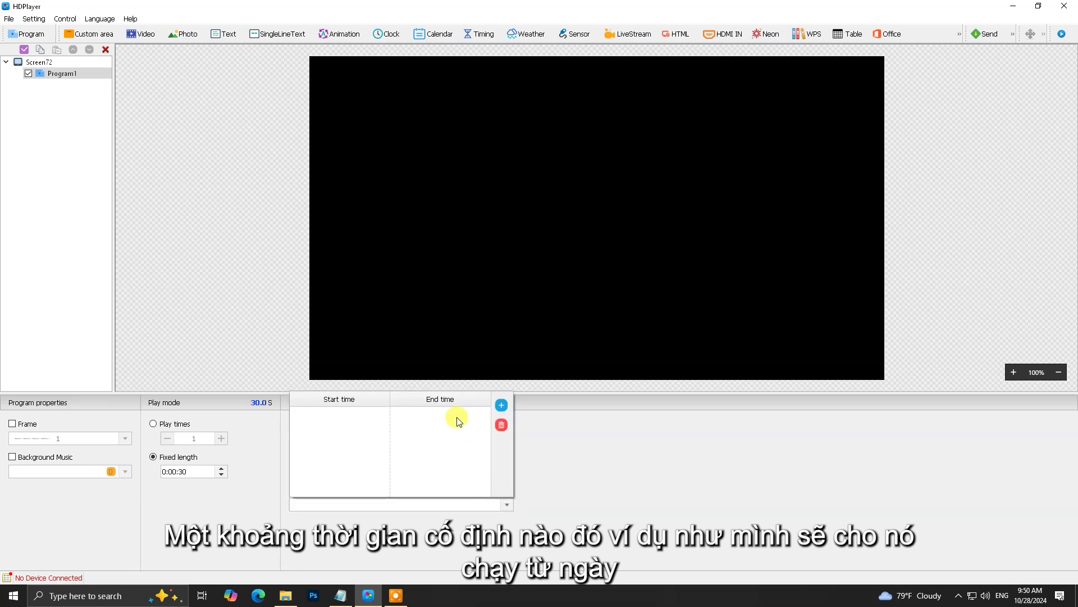
click(500, 406)
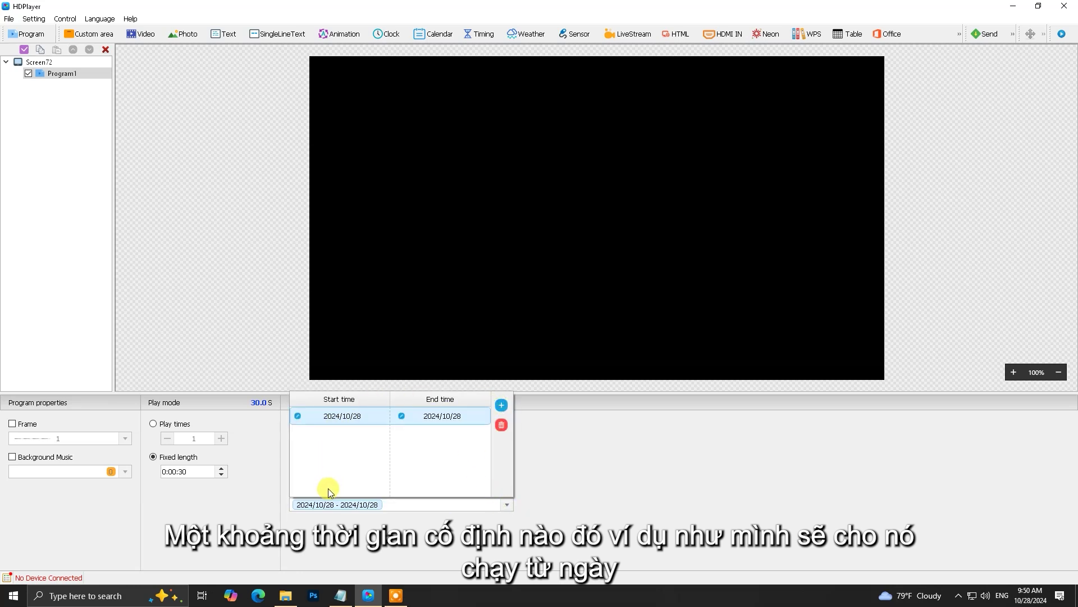
click(401, 417)
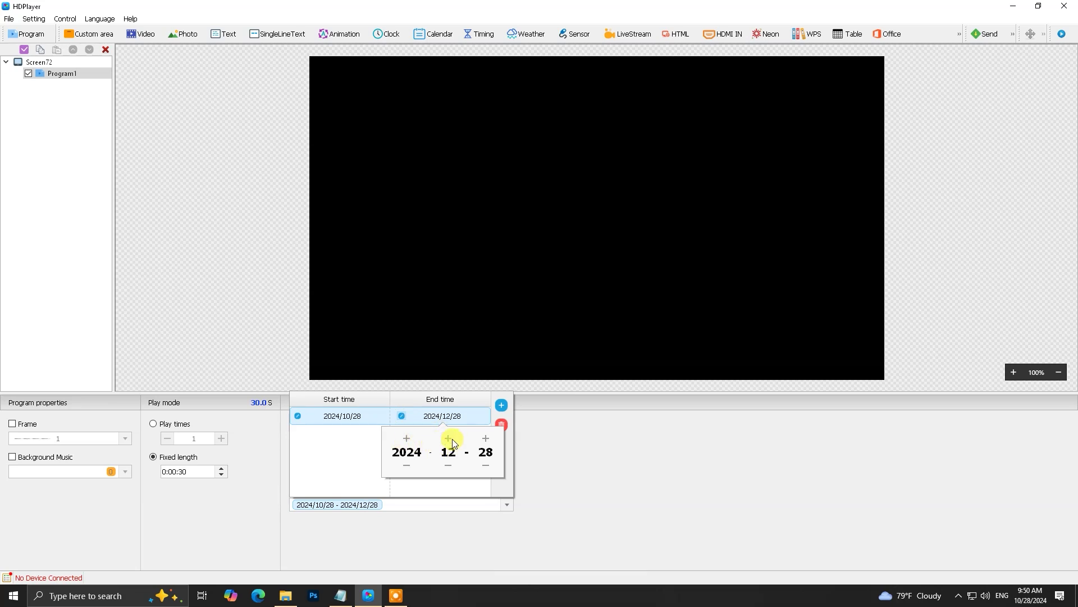
click(485, 438)
click(485, 438)
click(486, 438)
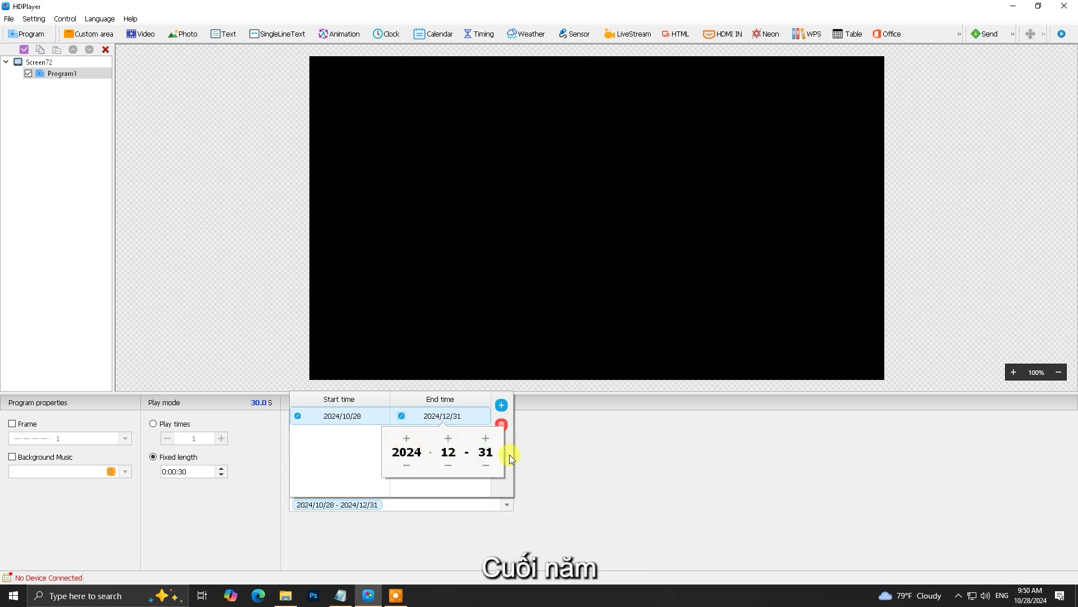
click(555, 465)
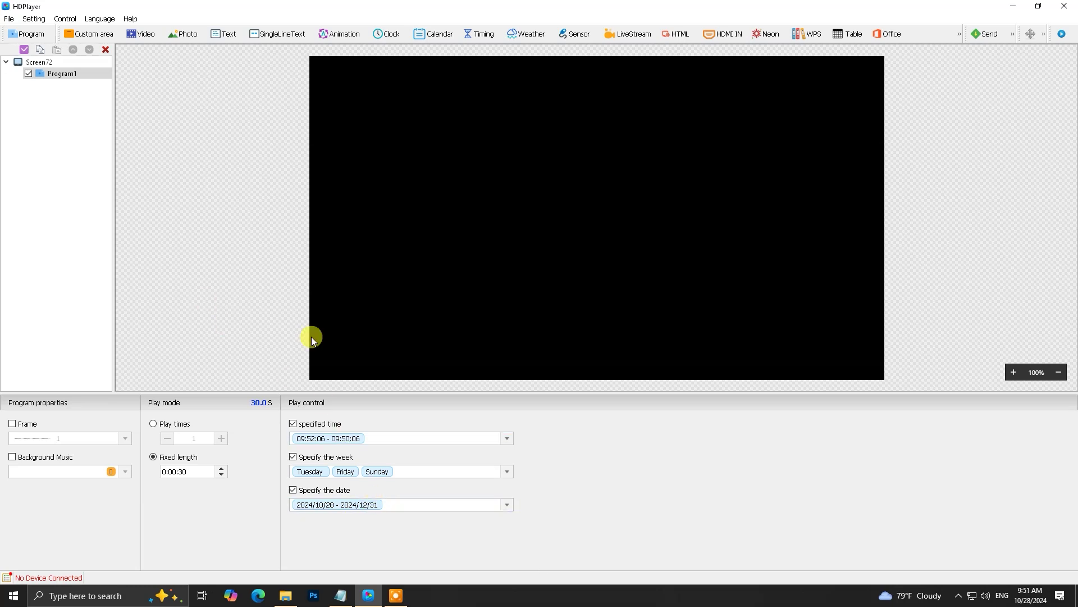
Step: Turn off the time, weekday and date controls and return the play mode to play times
click(294, 424)
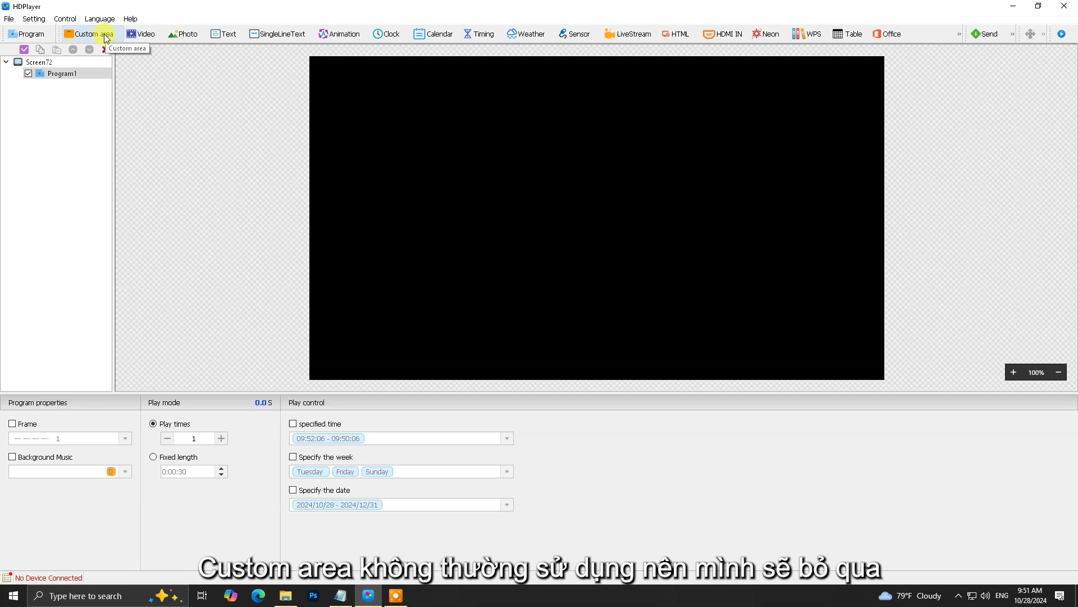
Step: Add a video area to Program1 and load the Dưới bóng cây, science_fiction_-_6422 (720p) and wireframe_-_26097 (1080p) MP4 files
click(151, 36)
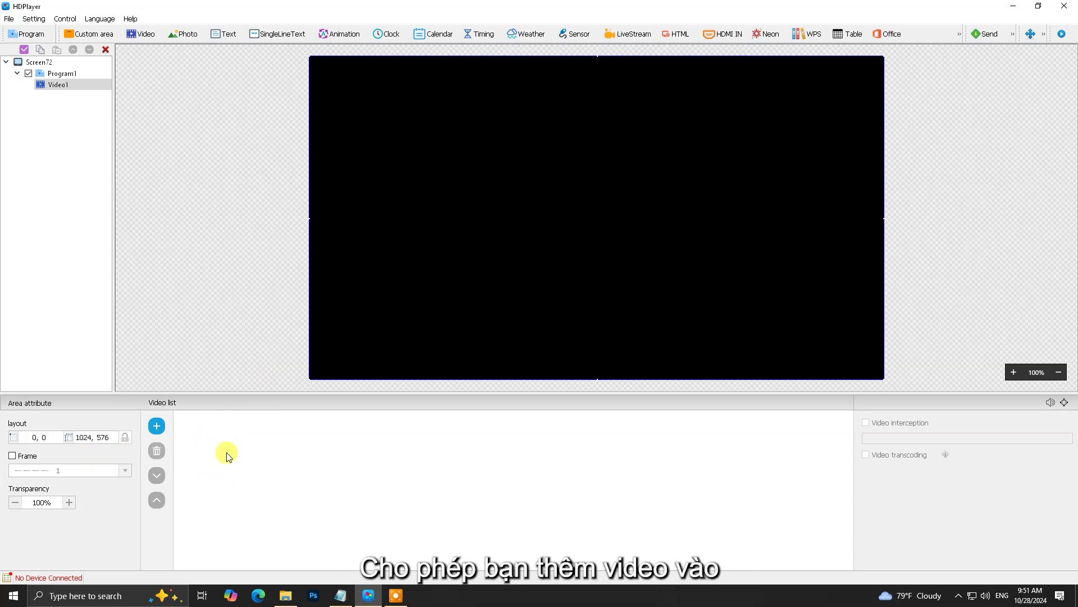
click(158, 427)
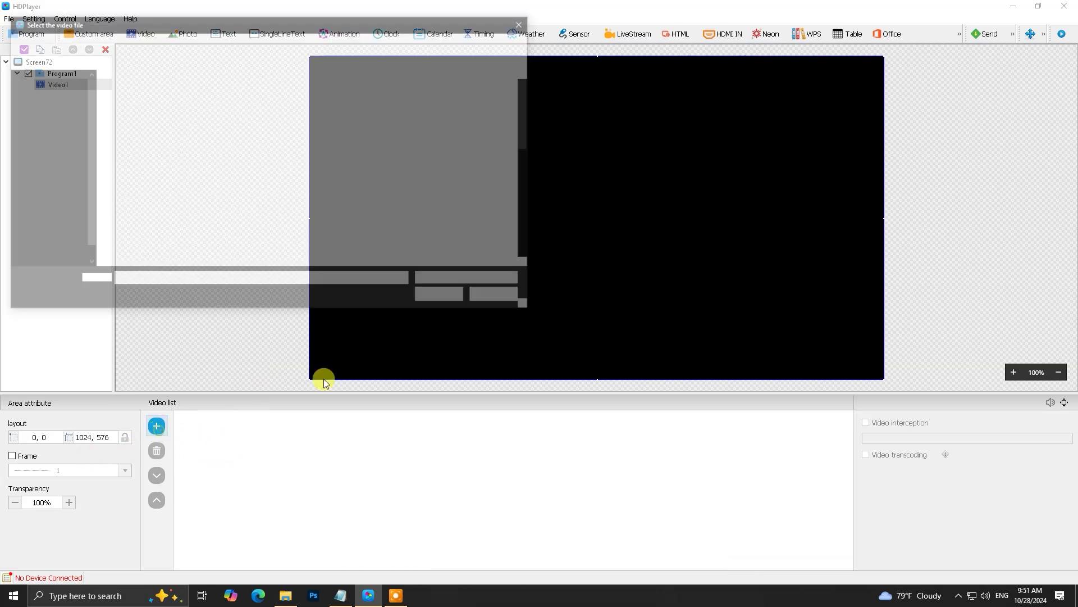
scroll(362, 218, down, 5)
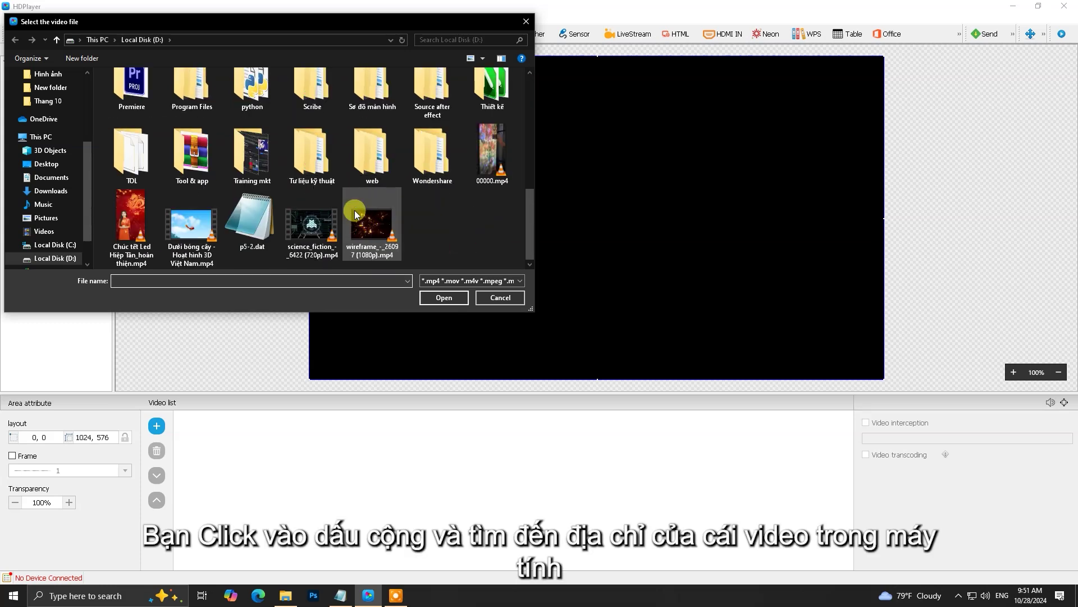
click(184, 240)
ctrl+click(311, 228)
ctrl+click(372, 228)
click(443, 297)
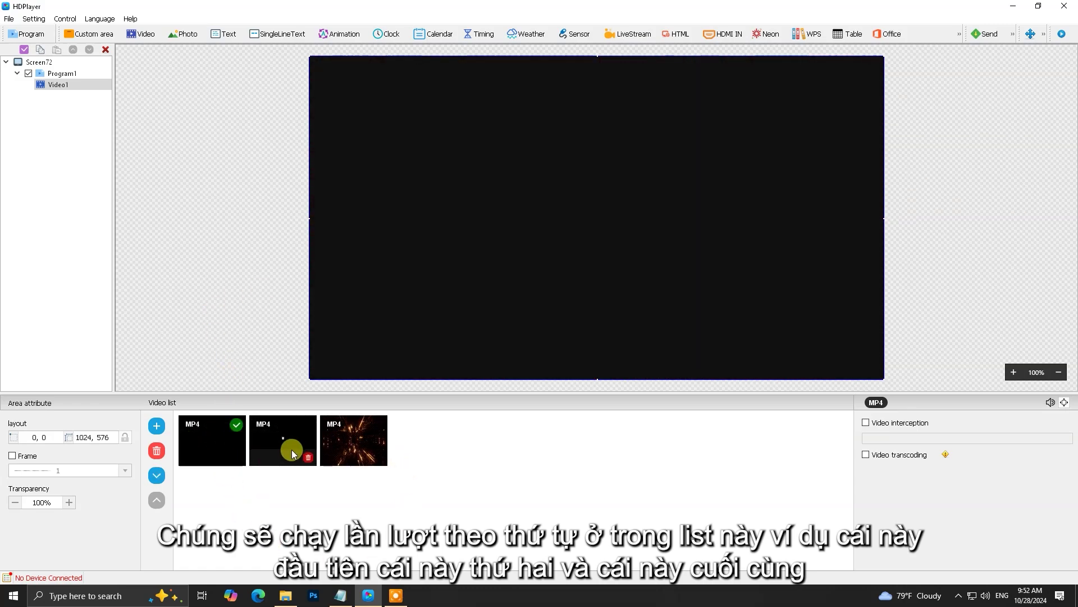
Step: Move the science fiction video to the front of the video list and then to its end
click(354, 450)
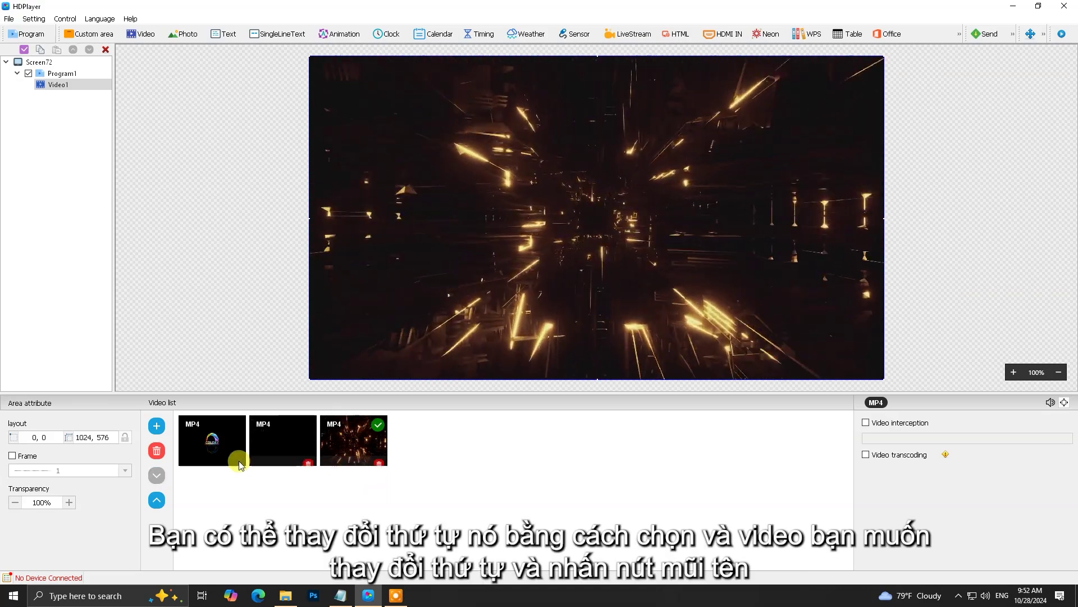
click(289, 447)
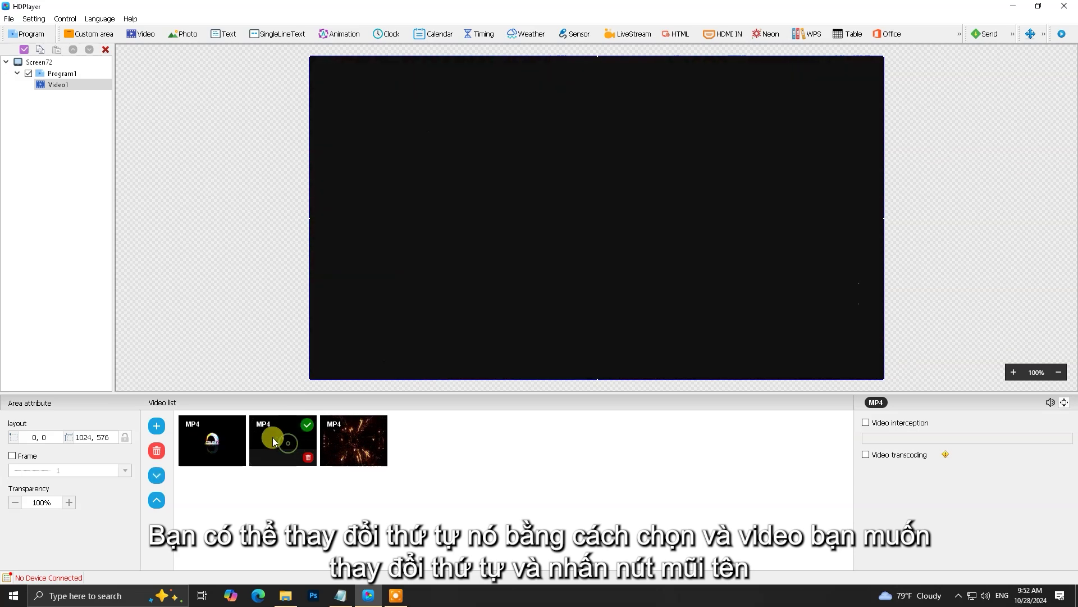
click(157, 500)
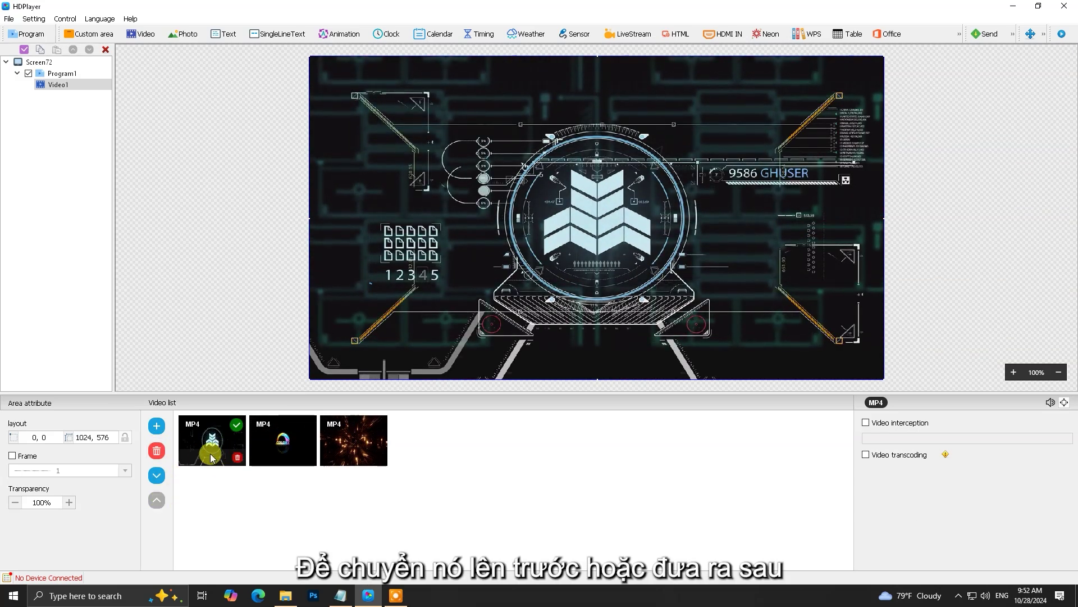
click(157, 476)
click(157, 475)
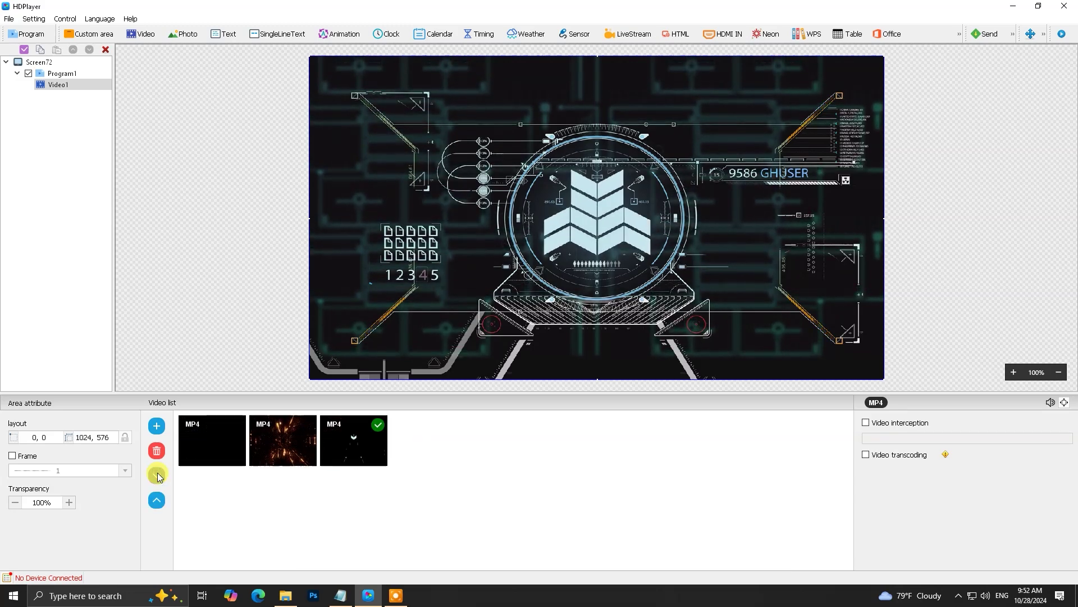
Step: Delete the science fiction video from the video list
click(356, 451)
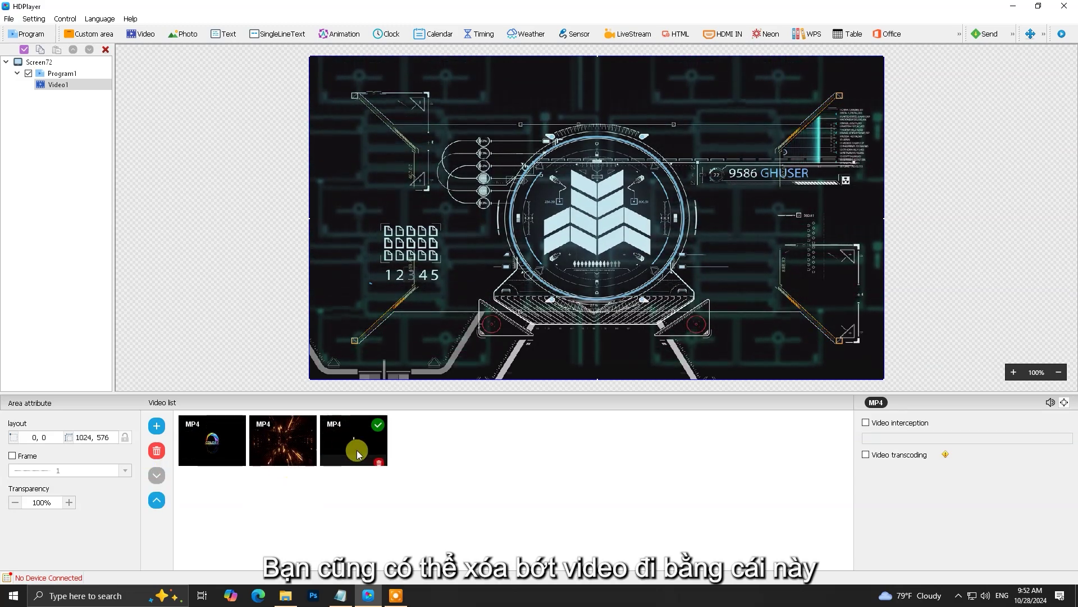
click(159, 451)
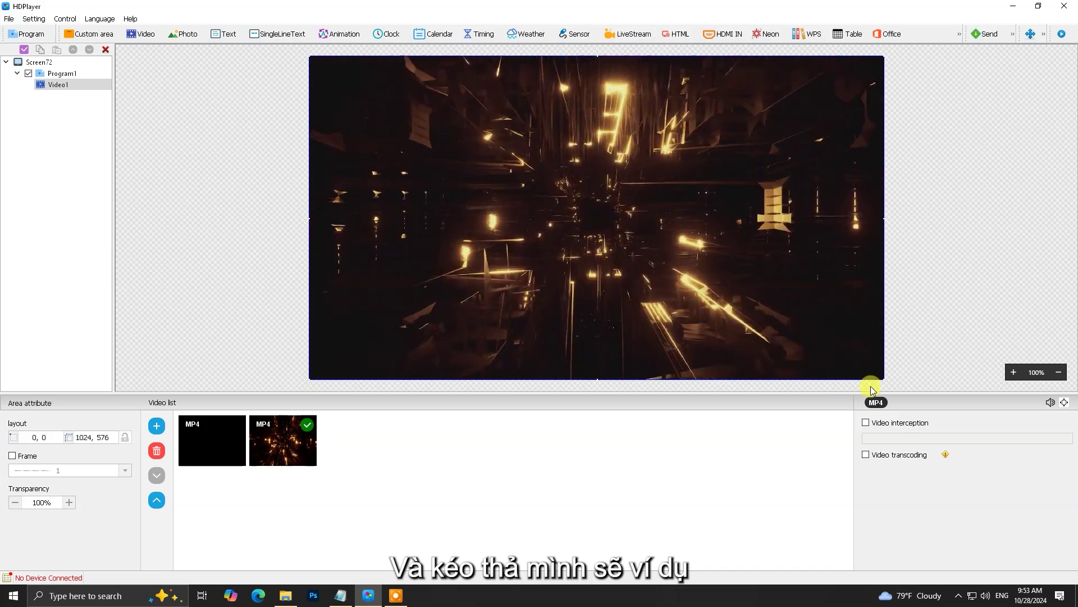
Step: Resize the video area freehand to about 572 × 329 and move it to about 252, 174 on the canvas
drag(883, 378, 578, 239)
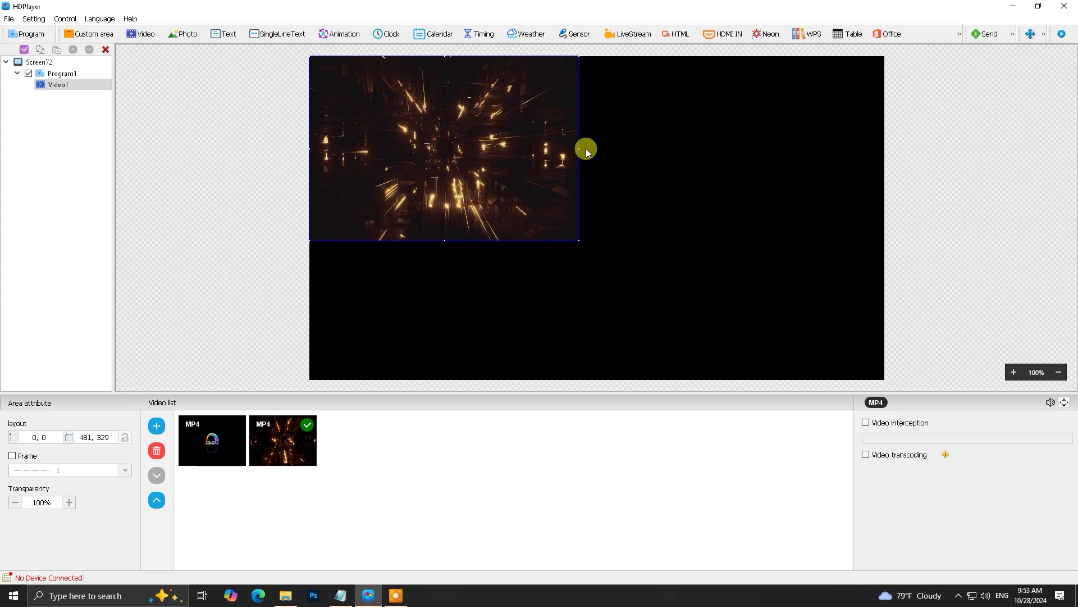
drag(573, 144, 631, 163)
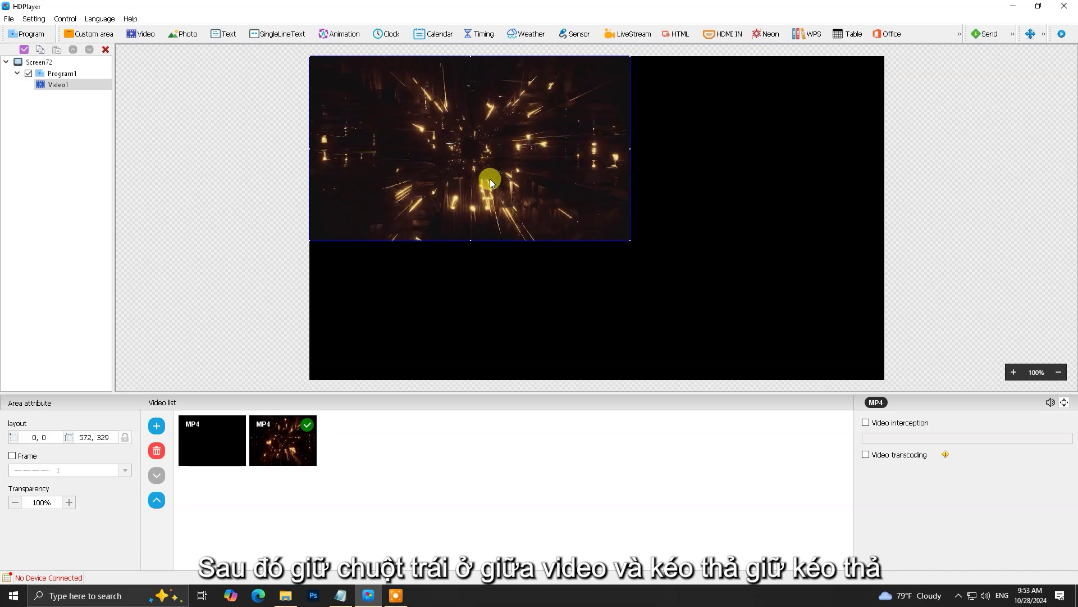
drag(470, 149, 613, 247)
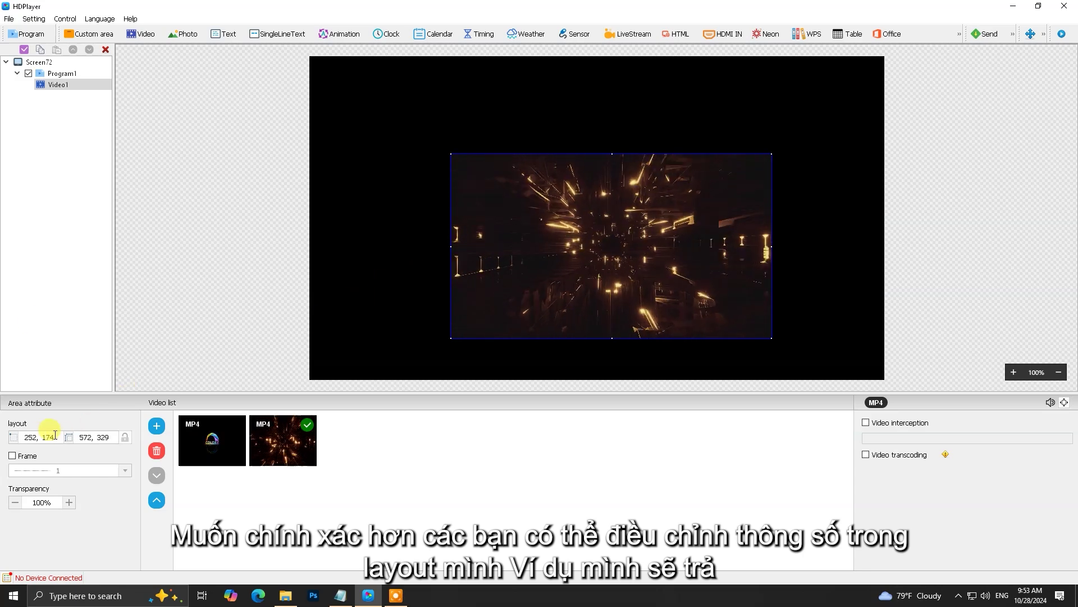
Step: Set the video area's layout position to 0, 100 and its size to 500 × 476, and lock the size
double_click(31, 437)
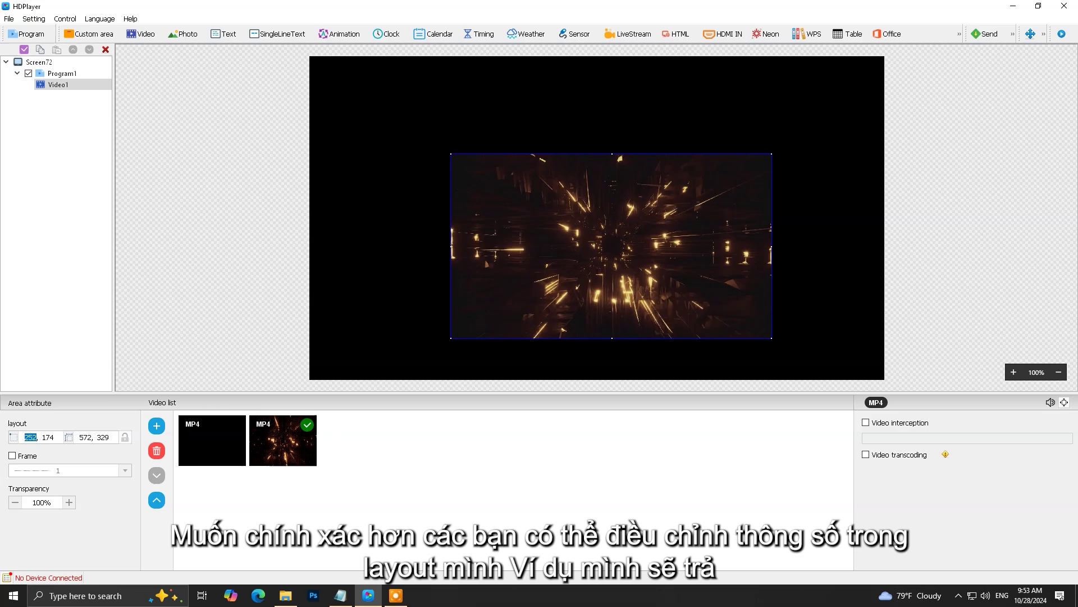
text(0)
key(Return)
double_click(36, 437)
text(100)
double_click(83, 437)
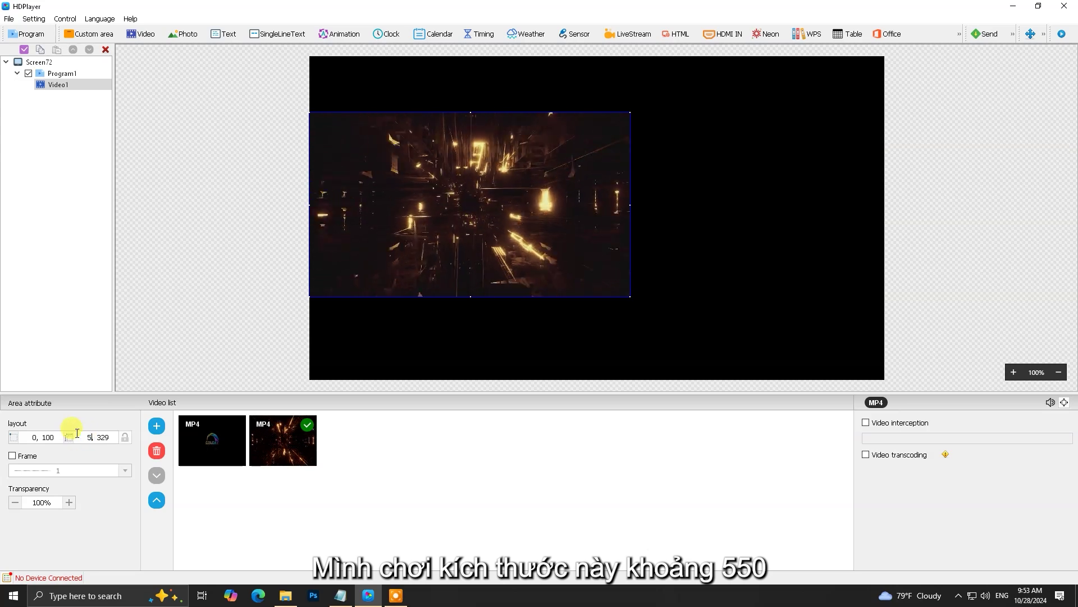
text(500)
double_click(102, 438)
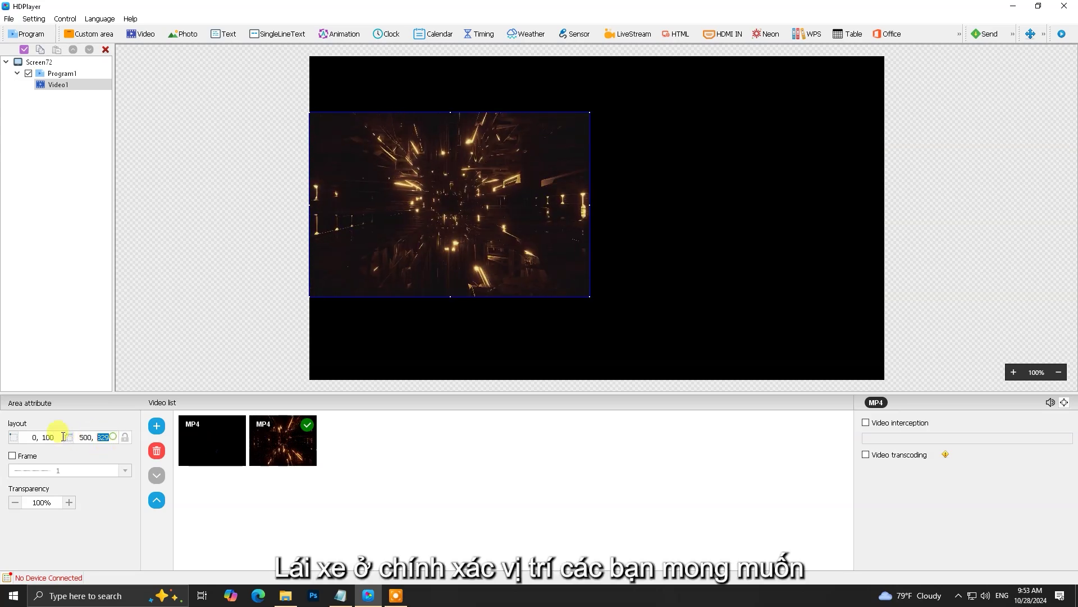
text(476)
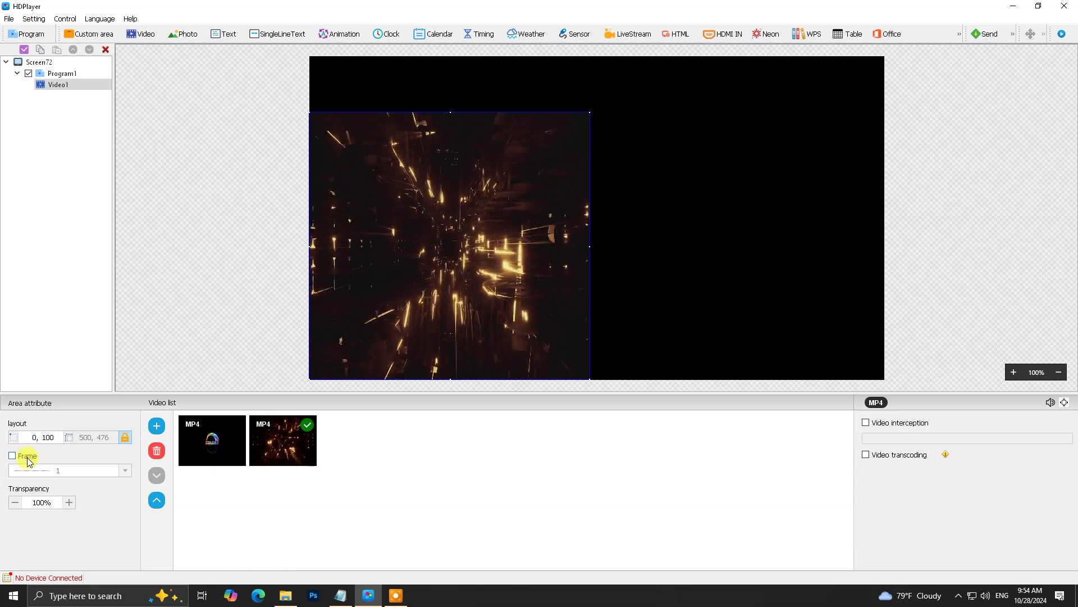
Step: Enable a frame on the video area with the seventh line style and the Rotate effect
click(94, 472)
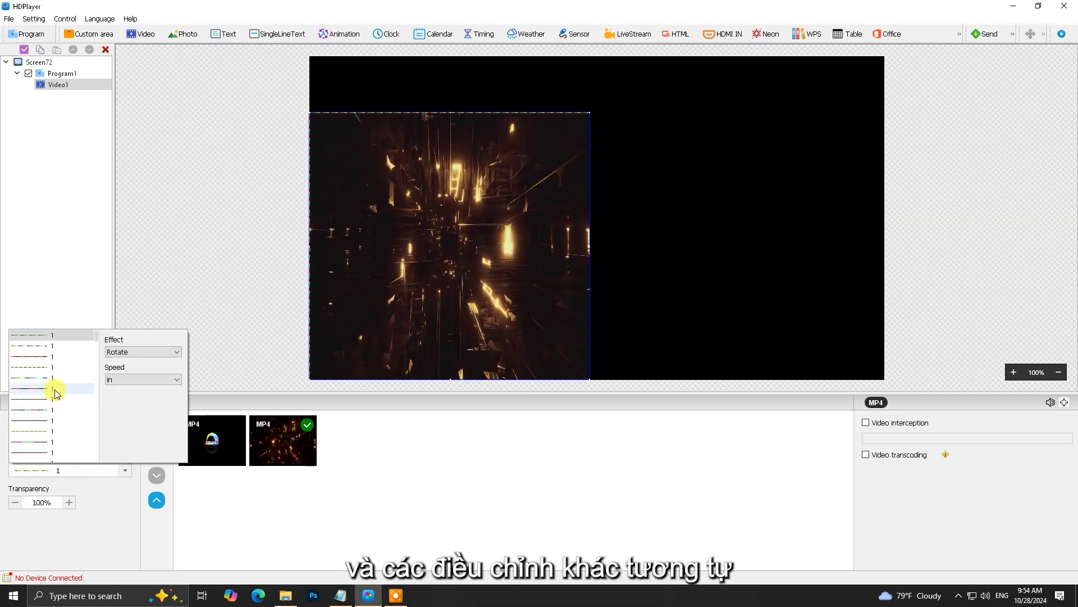
click(132, 382)
click(139, 353)
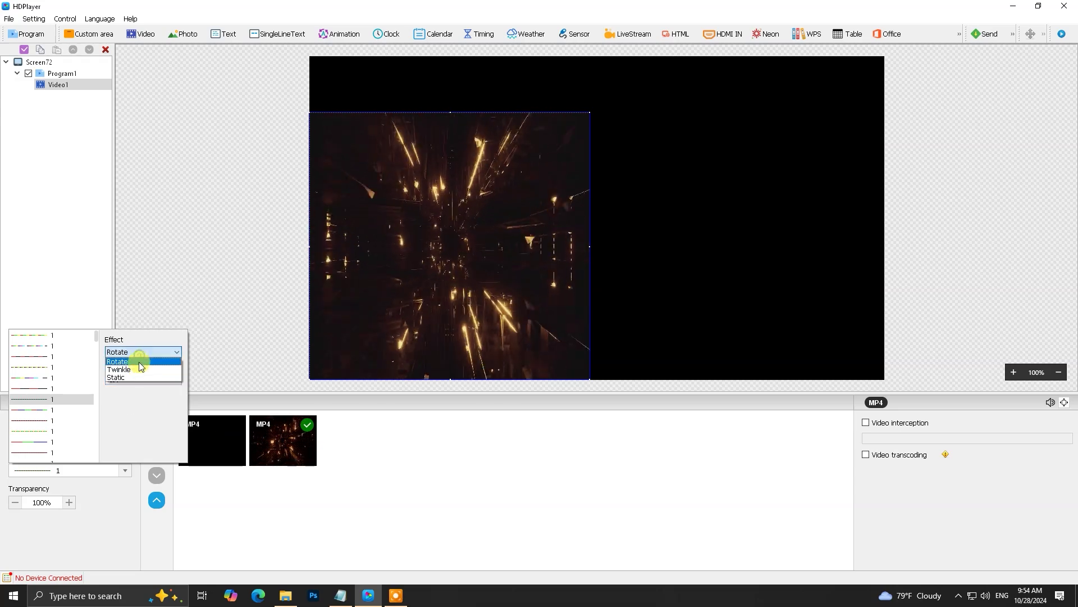
click(475, 443)
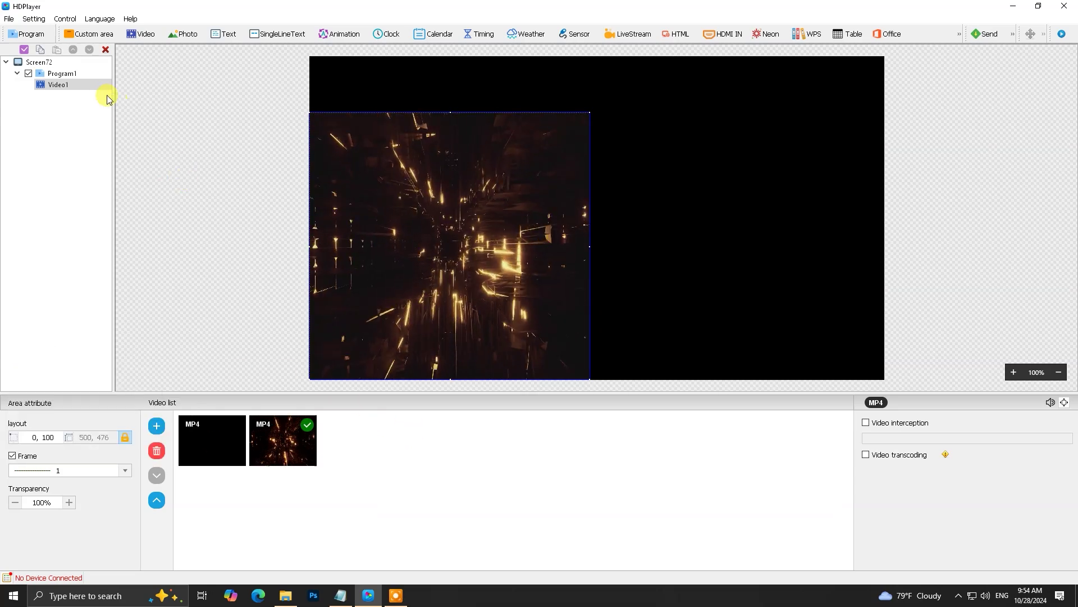
Step: Preview the whole program and move the video area freehand to about 95, 47
click(69, 74)
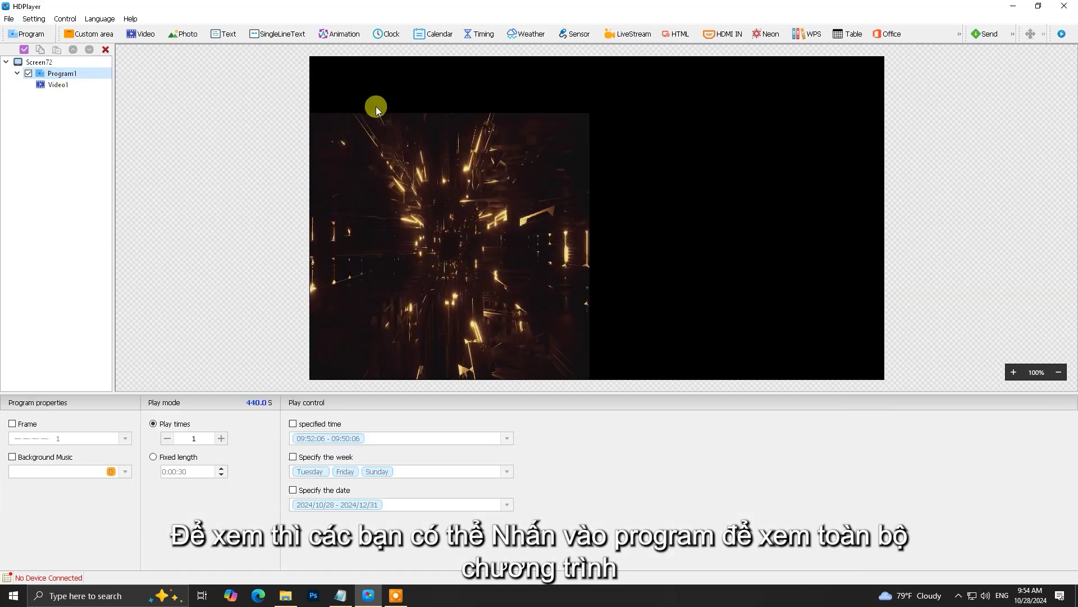
click(360, 225)
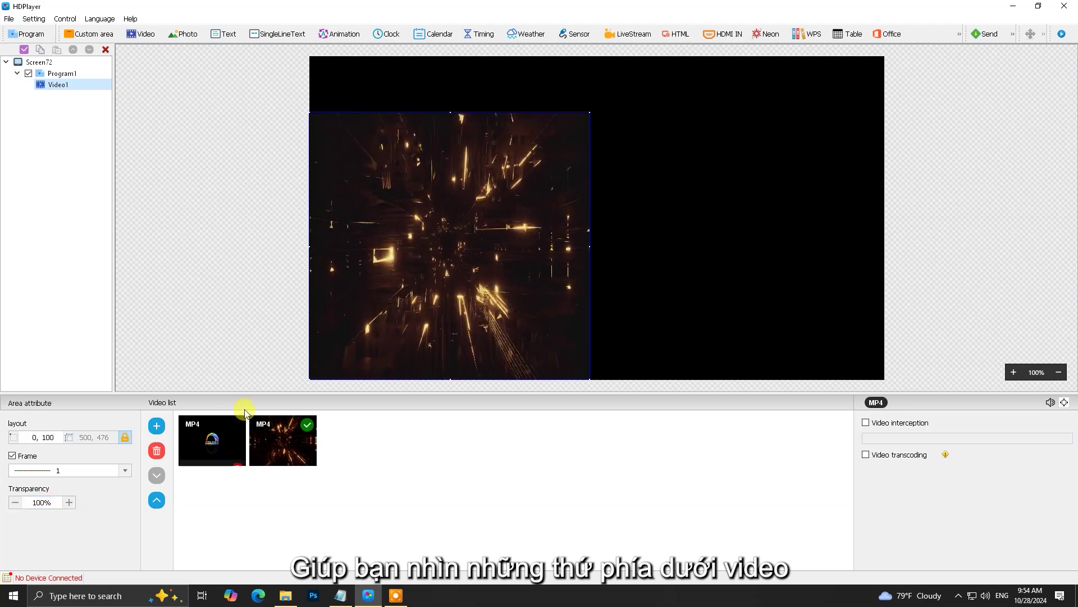
drag(375, 258, 428, 228)
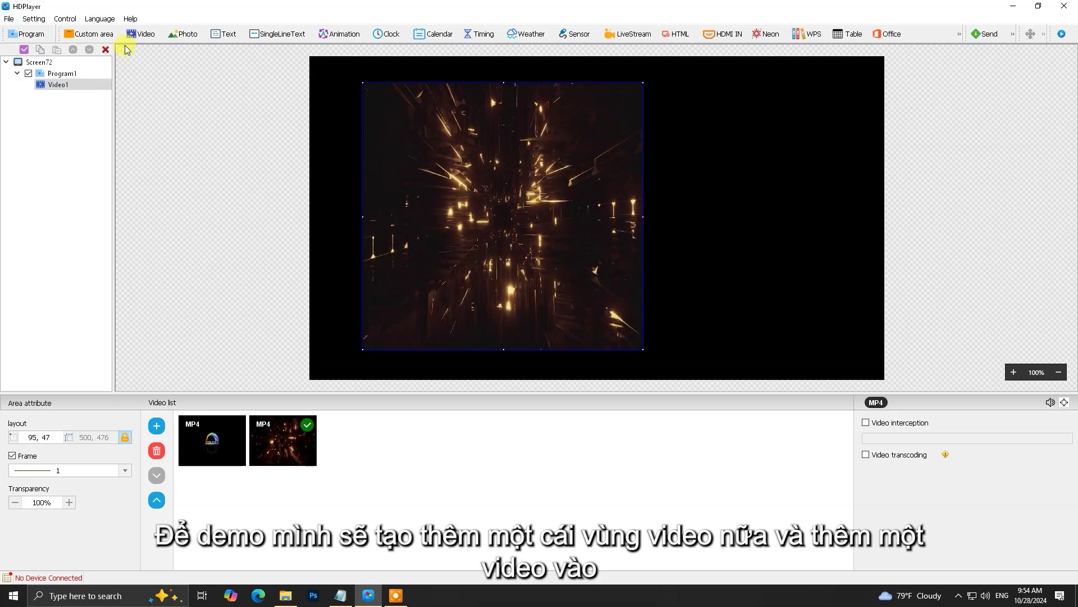
Step: Add a second video area to the program and load the Dưới bóng cây - Hoạt hình 3D Việt Nam MP4 file
click(139, 35)
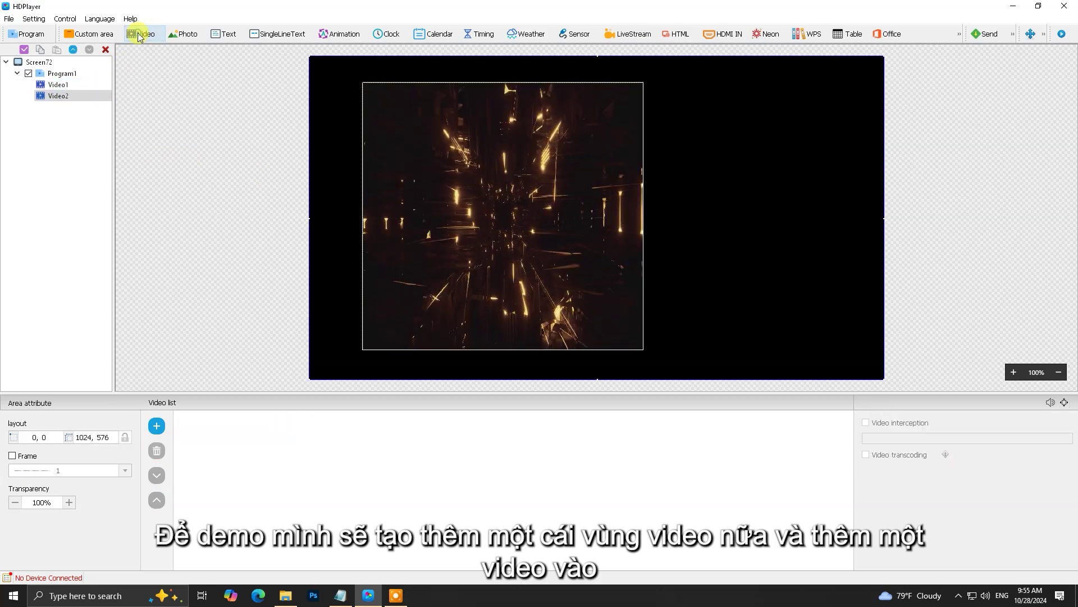
click(156, 427)
scroll(313, 140, down, 5)
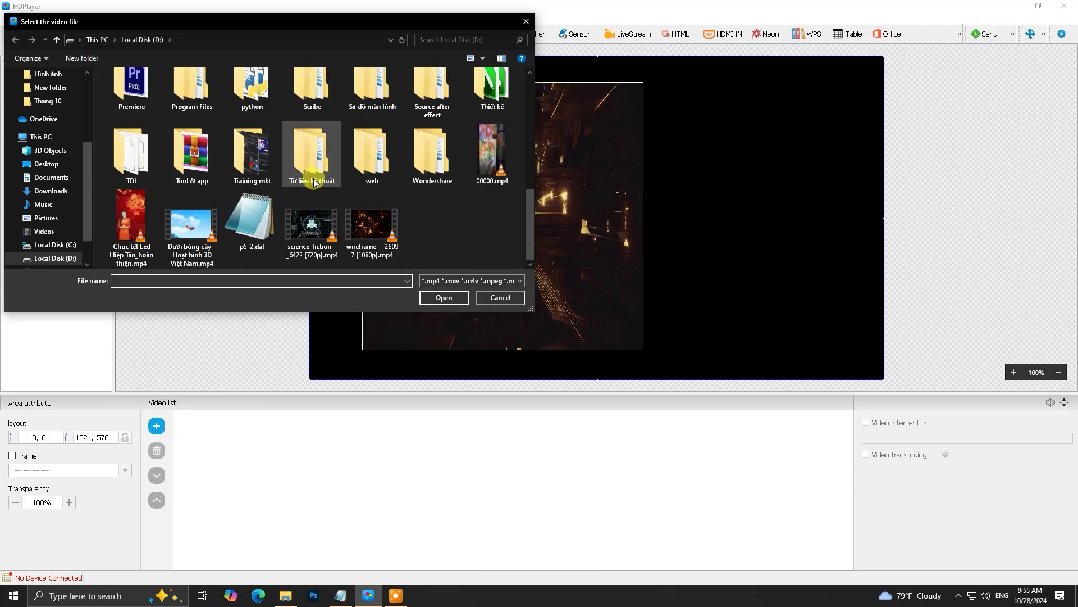
double_click(181, 220)
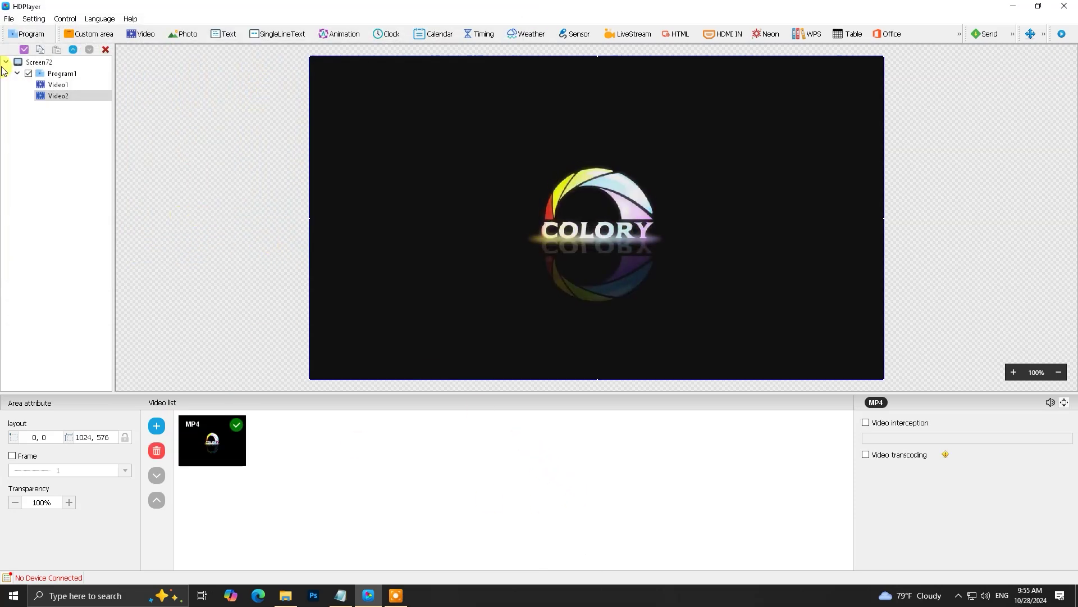
Step: Preview the whole program and select Video1 and Video2 in turn to examine how the two areas overlap
click(70, 75)
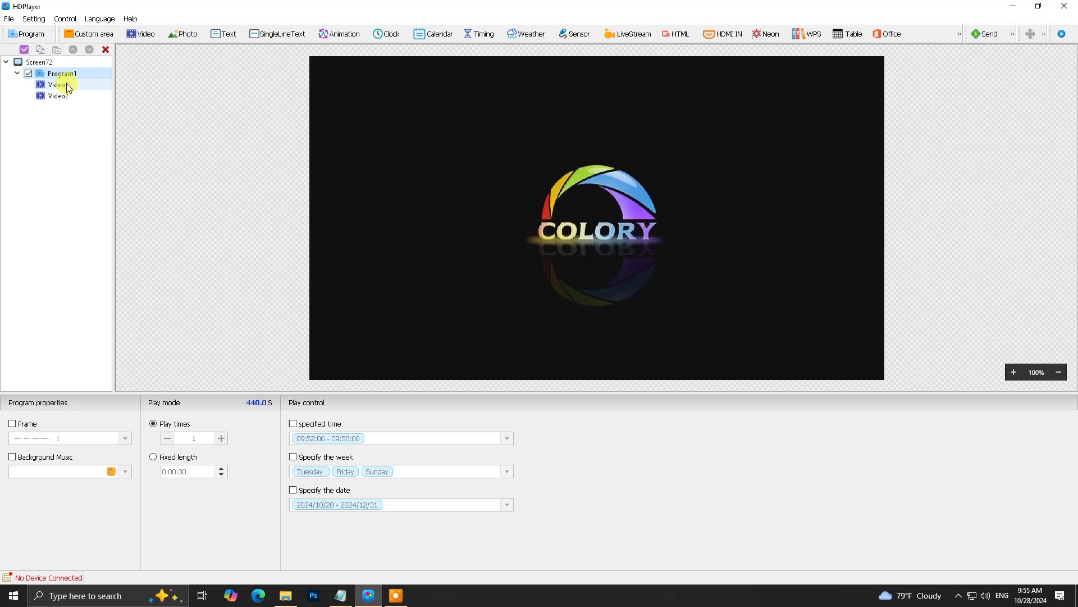
click(68, 87)
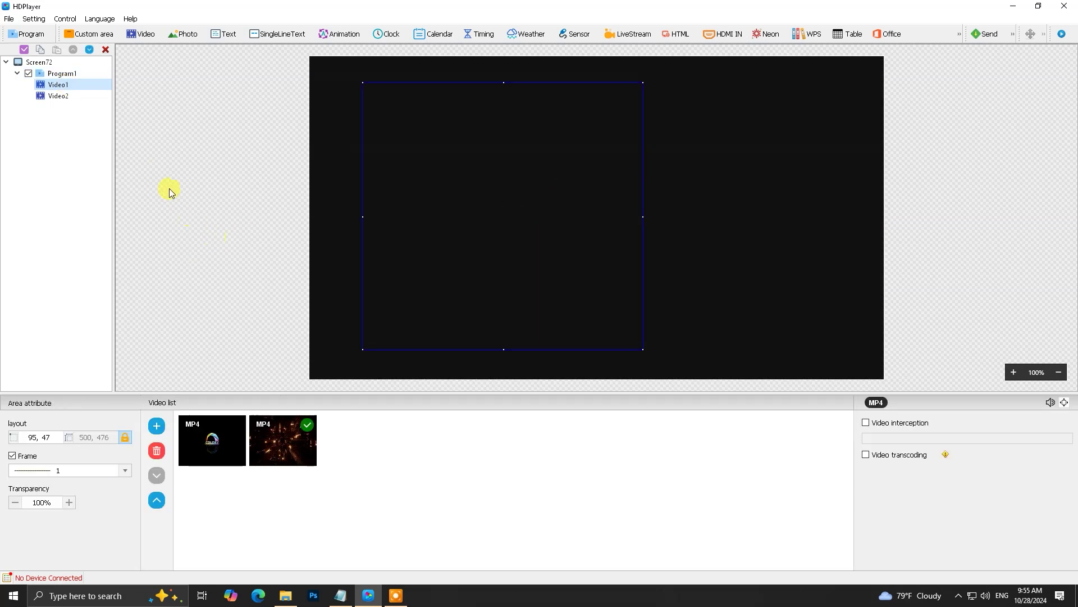
click(78, 97)
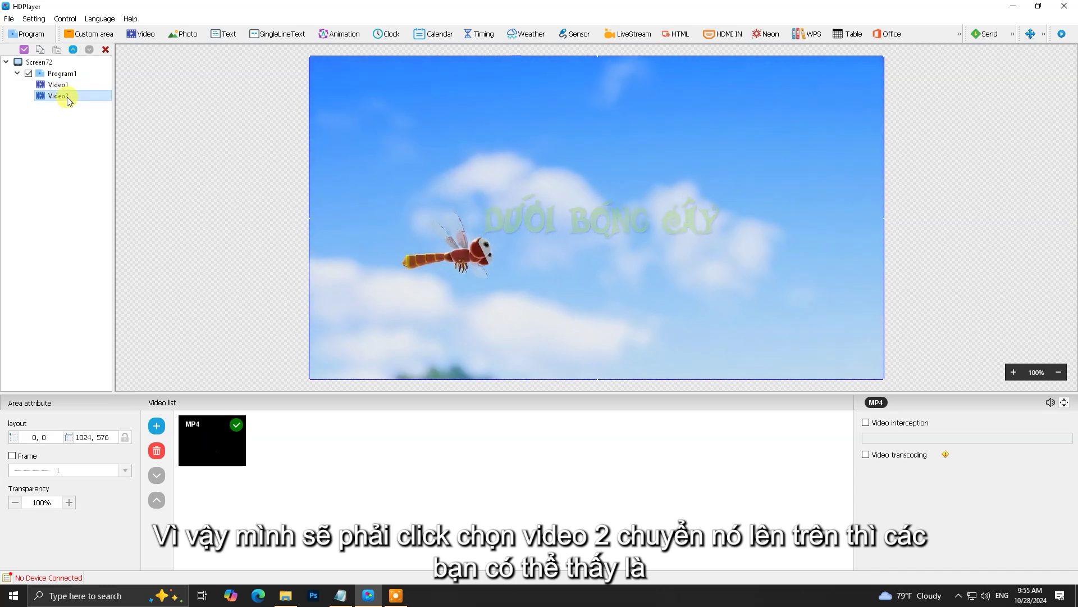
Step: Move Video2 above Video1 in the program's area list and select each area in turn to check the new overlap
click(73, 50)
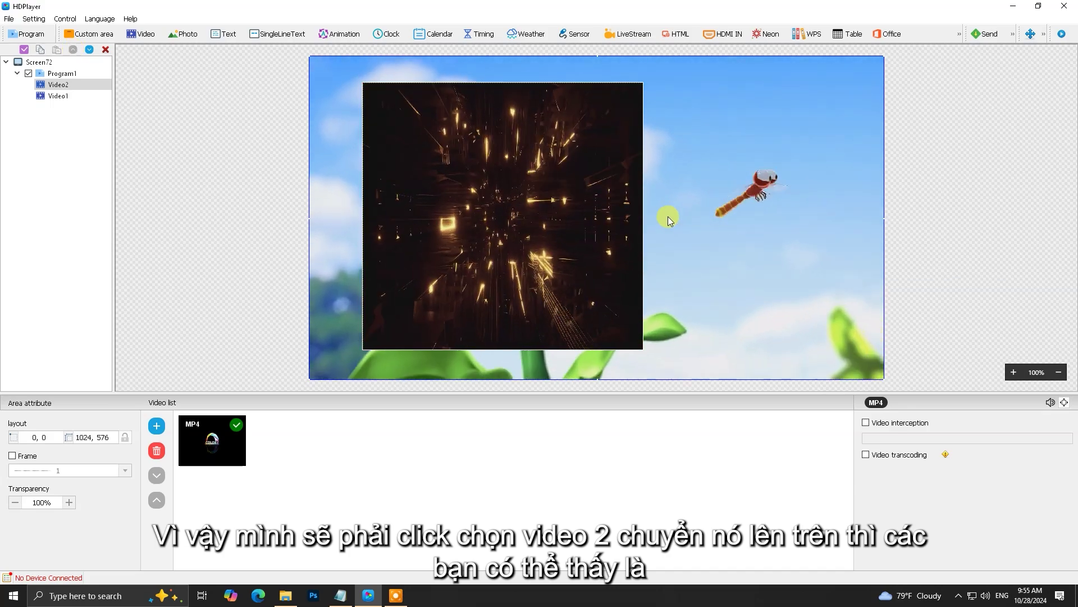
click(70, 96)
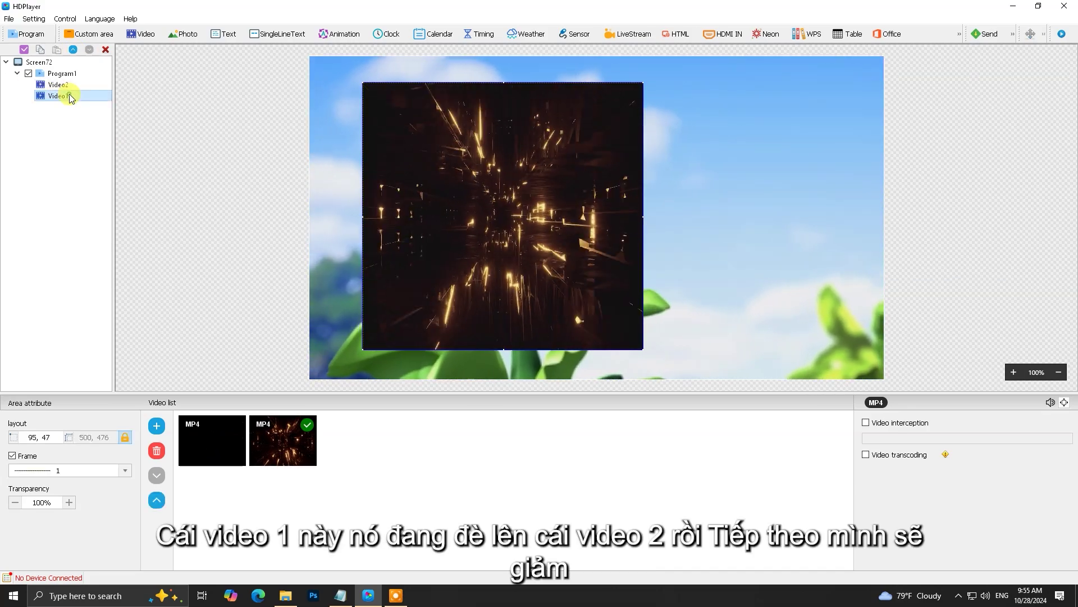
click(63, 86)
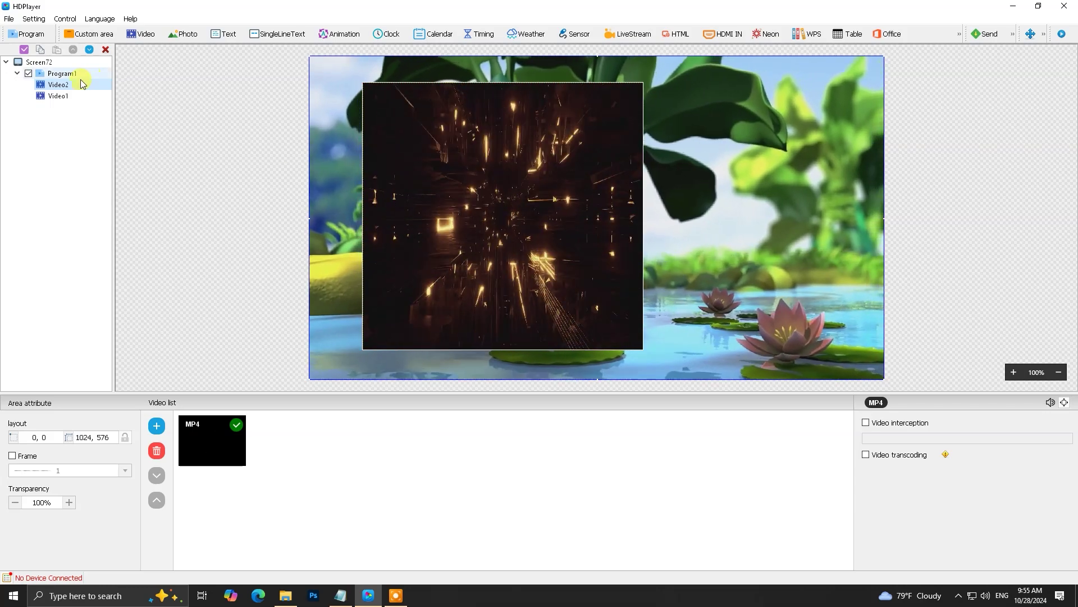
click(69, 98)
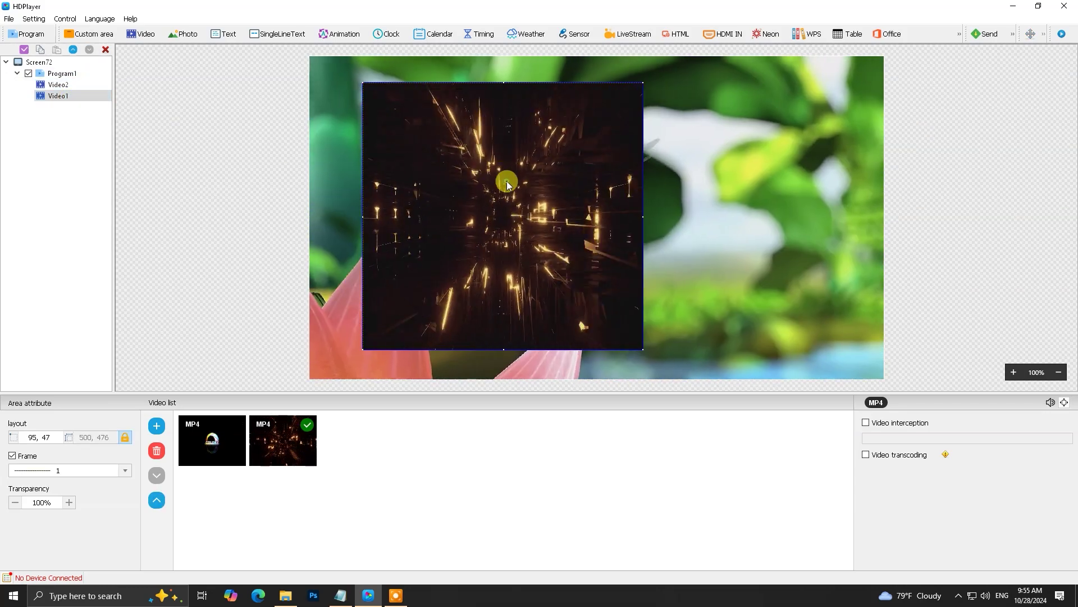
Step: Set the transparency of Video1 to 75% and move its area to 0, 0 on the screen
click(14, 503)
click(14, 502)
click(14, 502)
click(14, 503)
click(14, 503)
drag(614, 315, 476, 253)
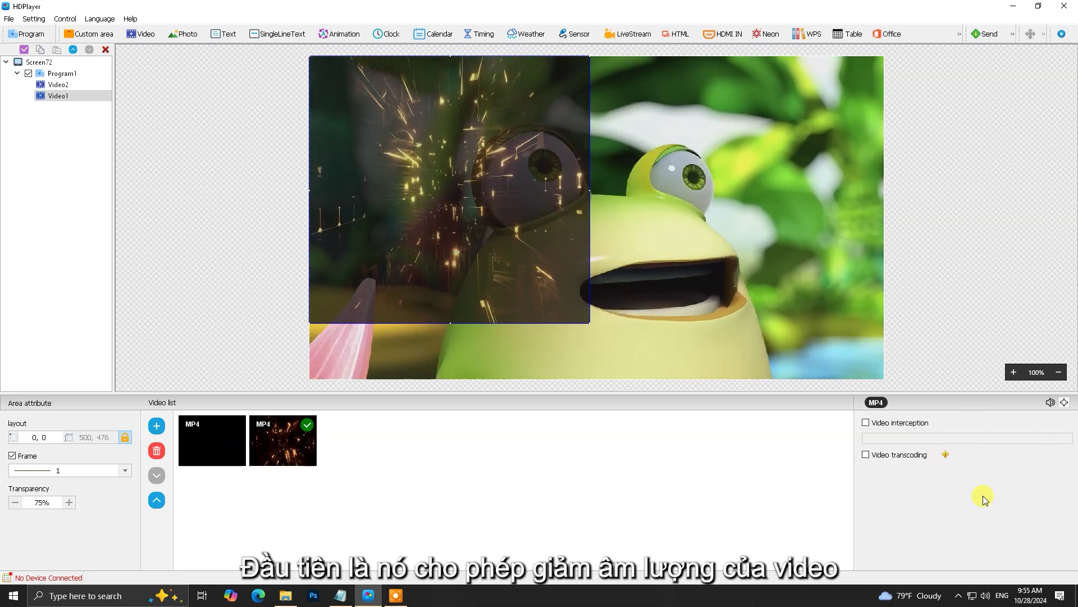
Step: Open the volume controls of Video1 and Video2, restoring the window to a smaller size so that the slider is fully reachable
click(1050, 404)
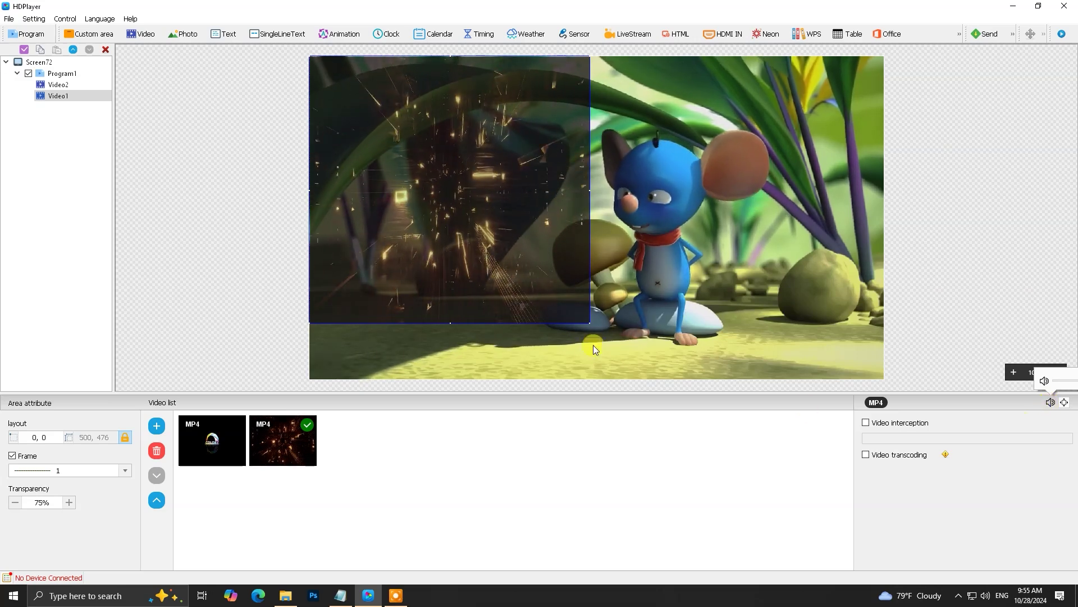
click(56, 85)
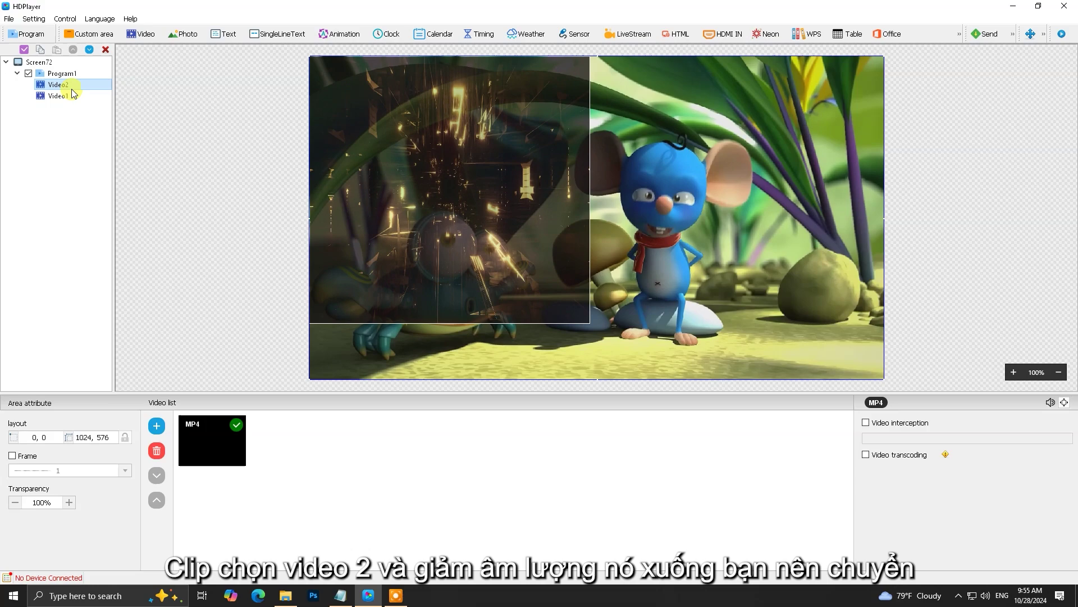
click(1051, 402)
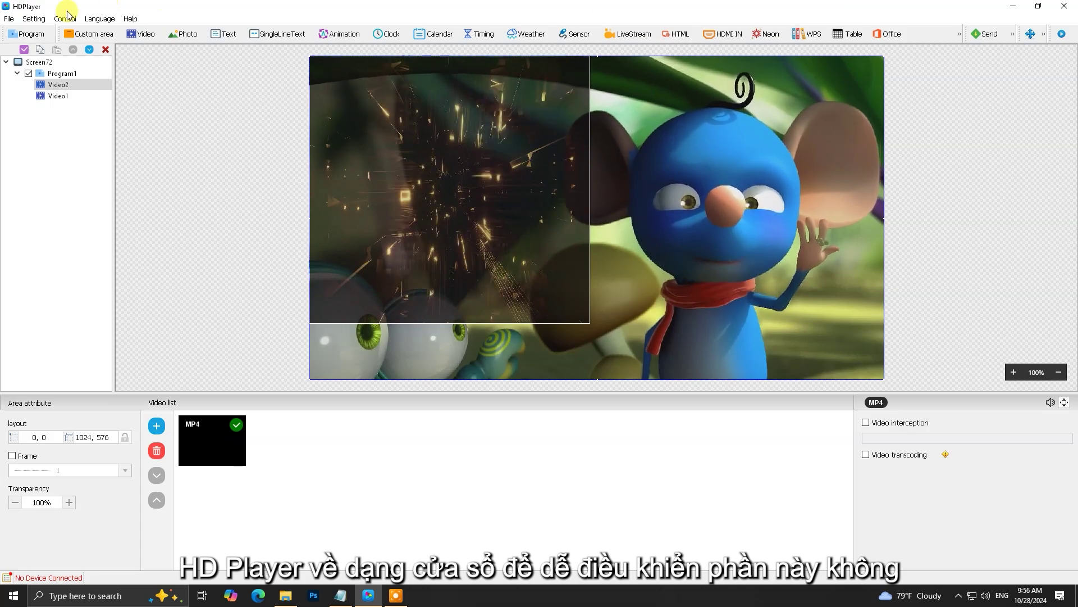
click(1038, 6)
click(861, 403)
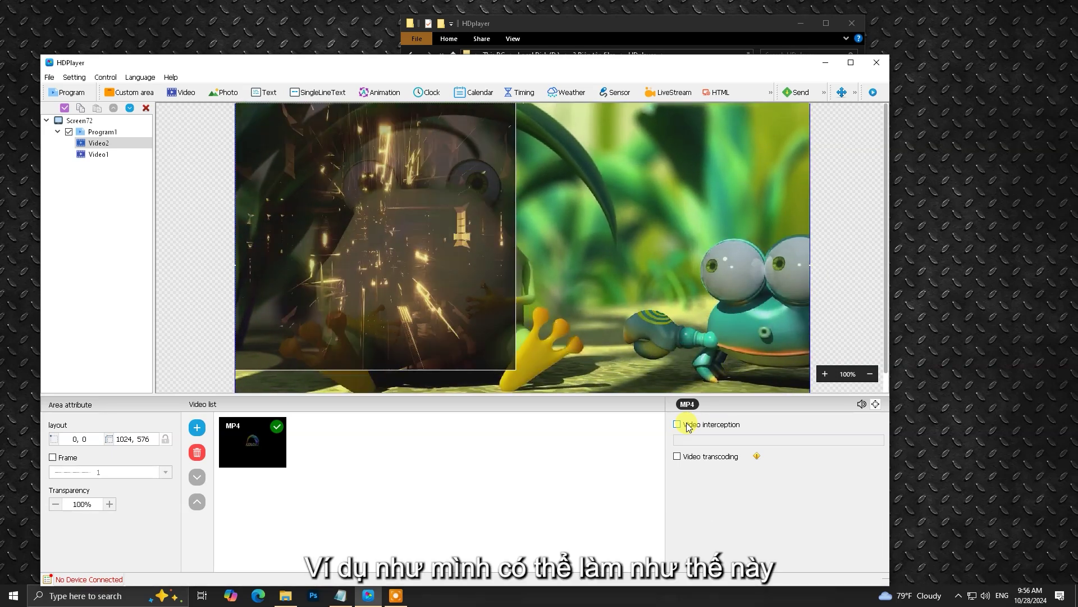
Step: Enable video interception on Video2 for the 100 by 100 area at X 0, Y 100, with time from 0:00:00 to 0:01:15
click(686, 426)
click(438, 392)
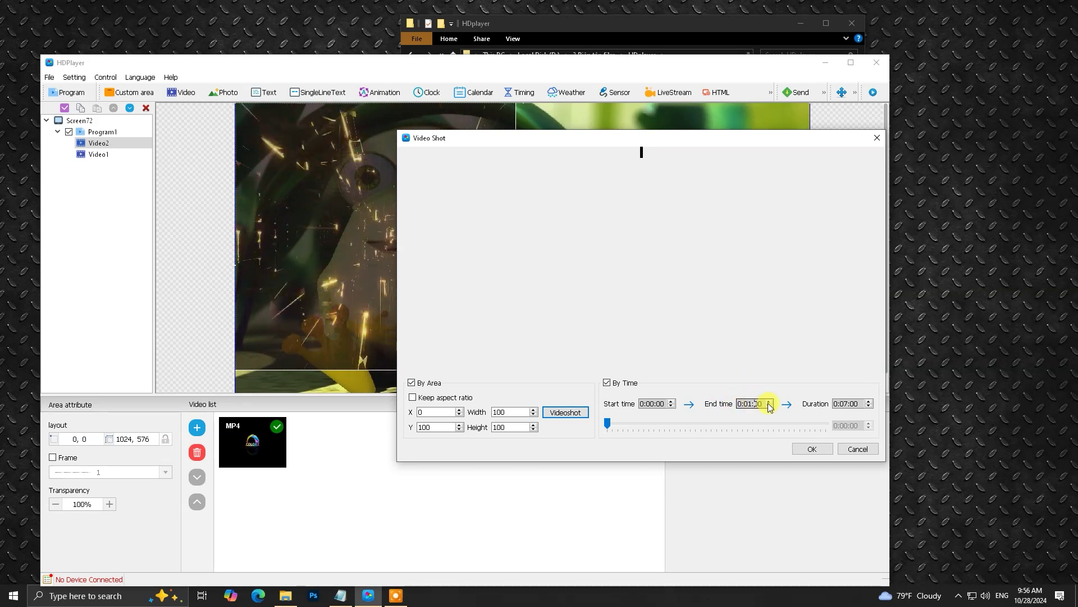
click(812, 449)
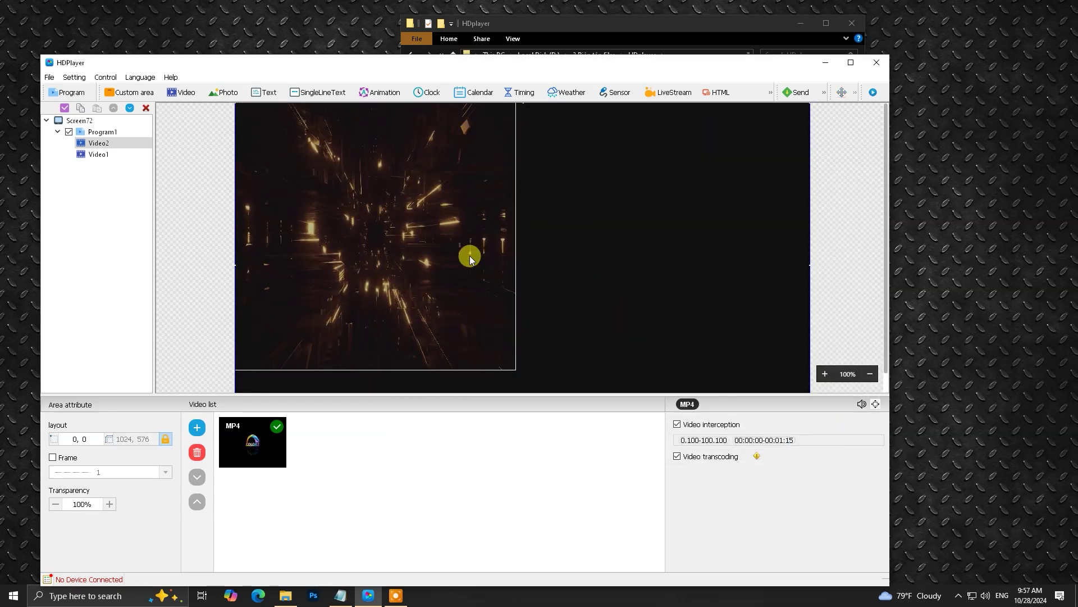
Step: Move the Video1 area to about 378, 9, open Video2's volume control, and turn off Video2's interception and transcoding
drag(551, 245, 675, 306)
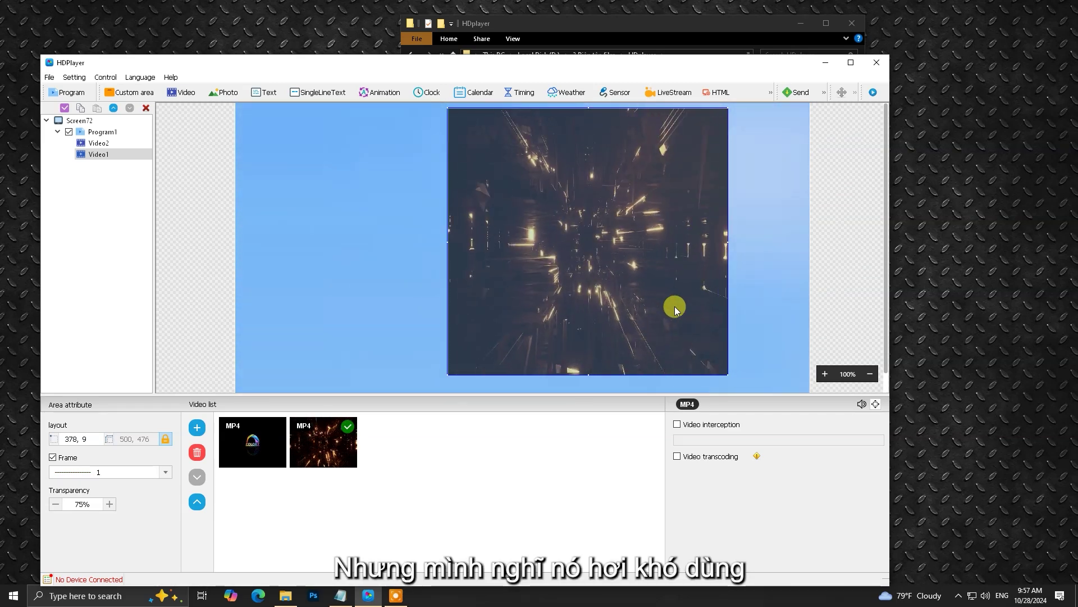
click(681, 383)
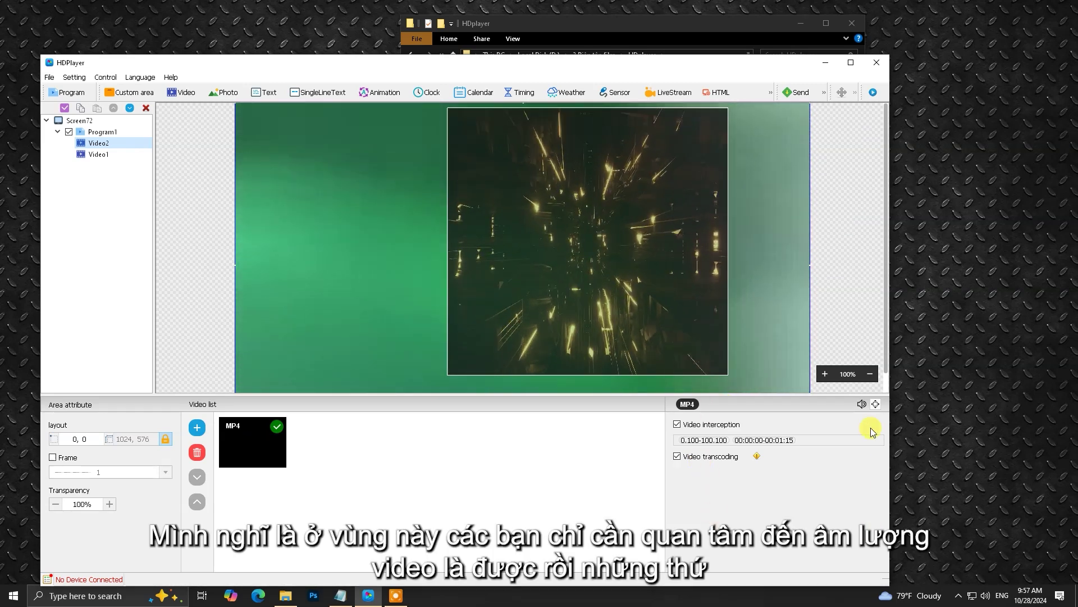
click(861, 403)
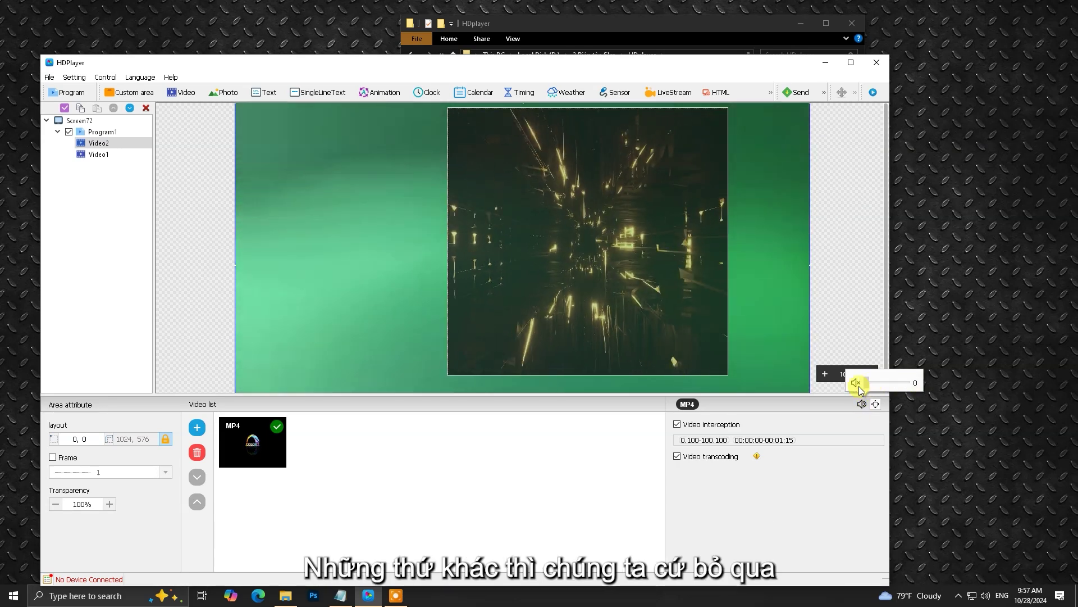
click(677, 424)
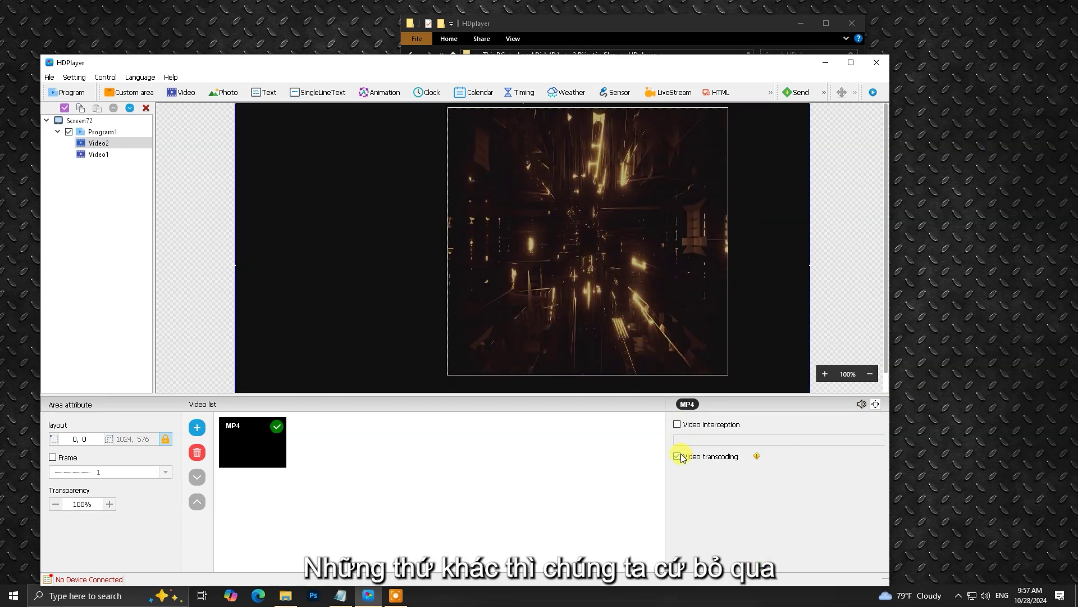
click(678, 456)
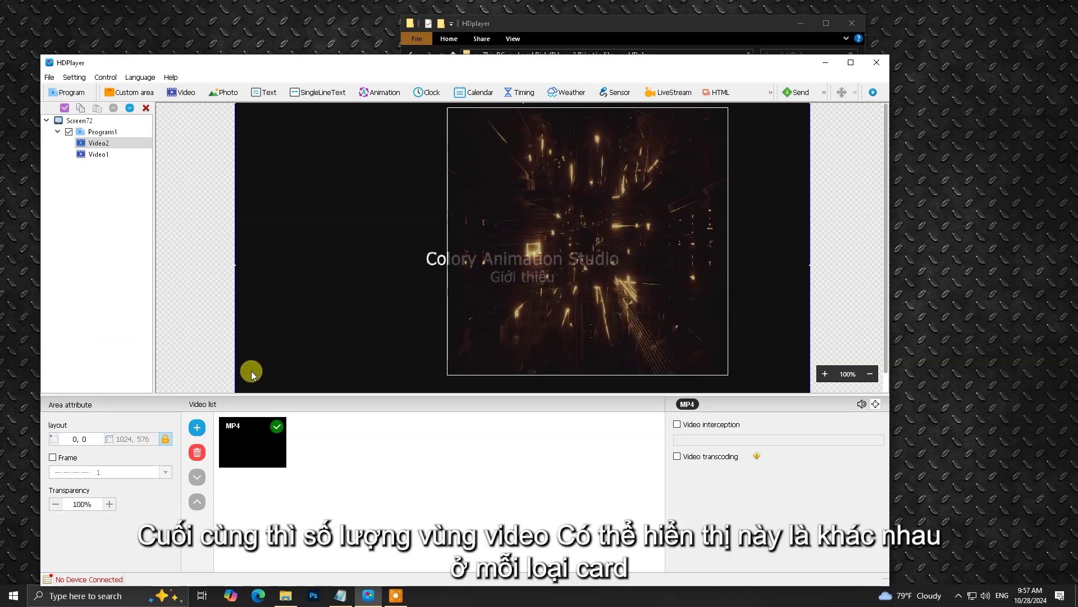
Step: Select Video1 and Video2 in turn, and open the display properties of Screen72 to check the device type
click(100, 156)
click(102, 144)
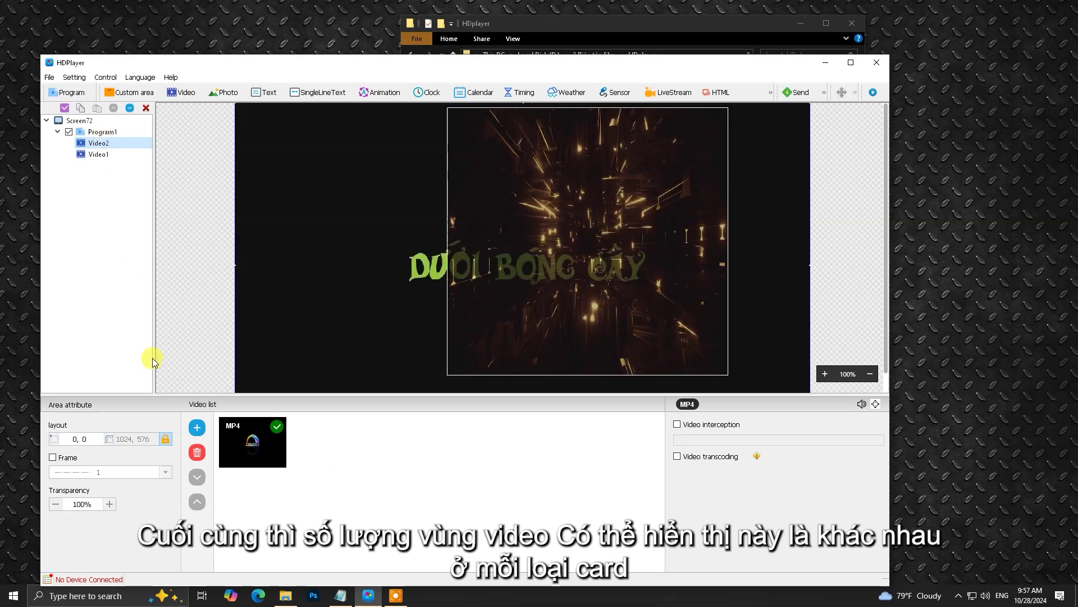
click(83, 121)
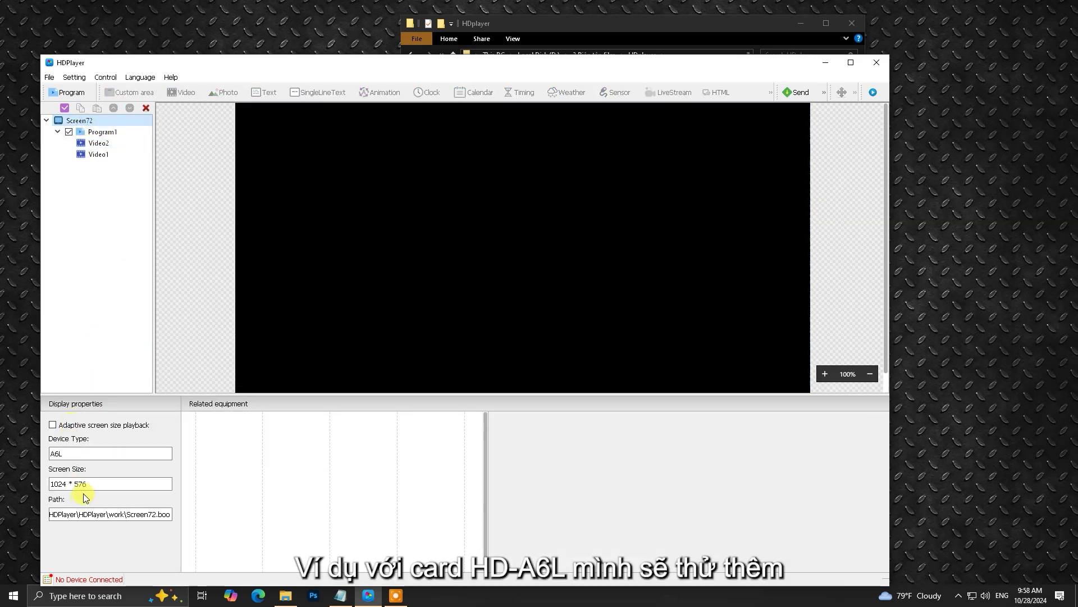
Step: Add eighteen more empty video areas to Program1 and try to add another one beyond them
click(103, 132)
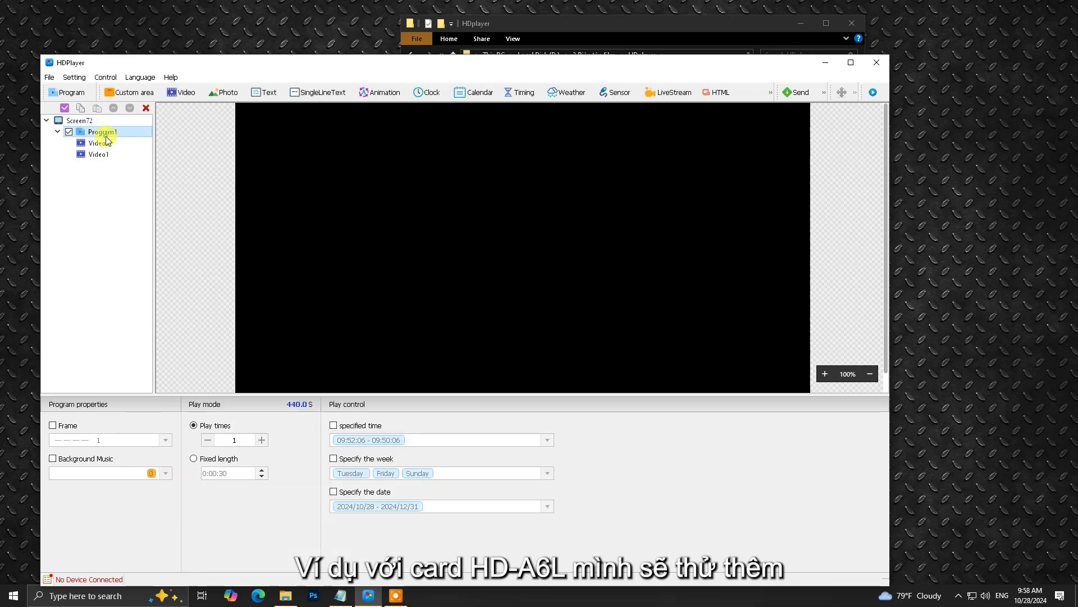
click(180, 96)
click(181, 96)
click(180, 95)
click(181, 96)
click(180, 96)
click(181, 96)
double_click(181, 95)
click(180, 95)
click(180, 96)
double_click(180, 95)
double_click(181, 95)
double_click(180, 96)
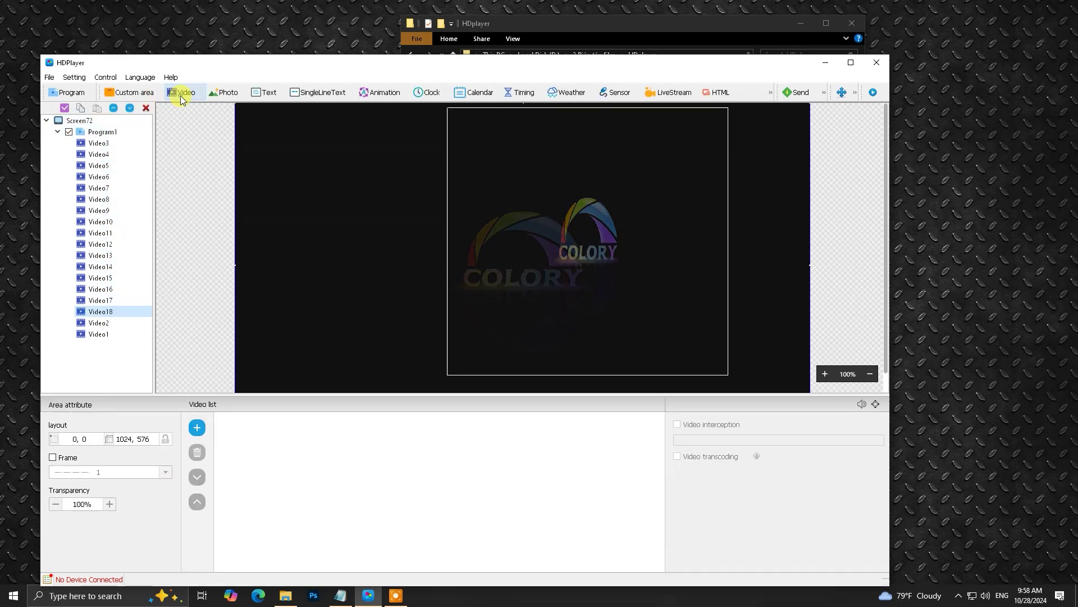
double_click(180, 96)
click(180, 95)
click(271, 321)
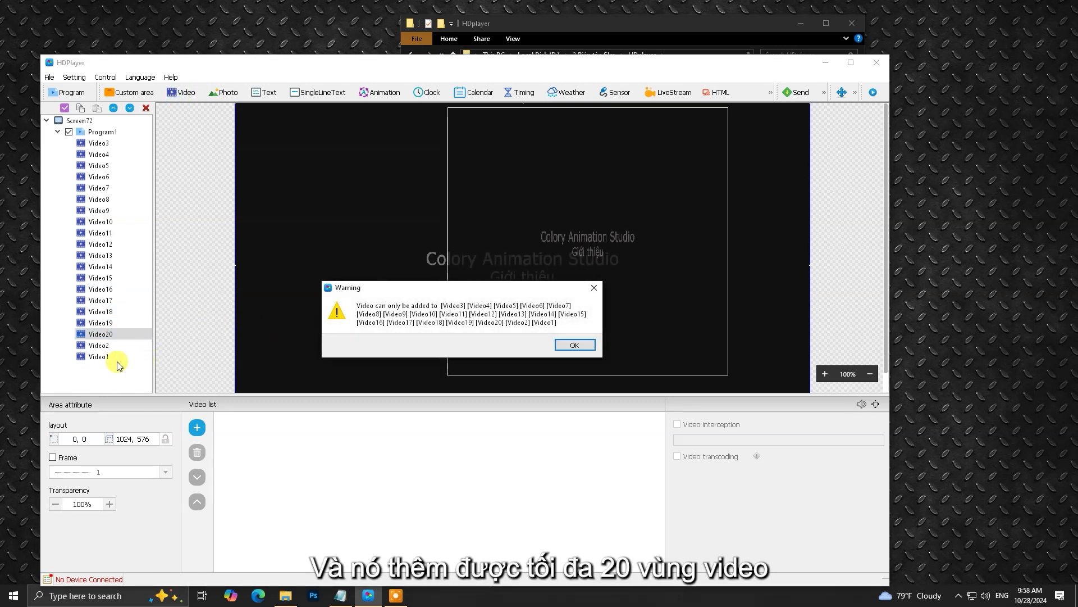
click(575, 345)
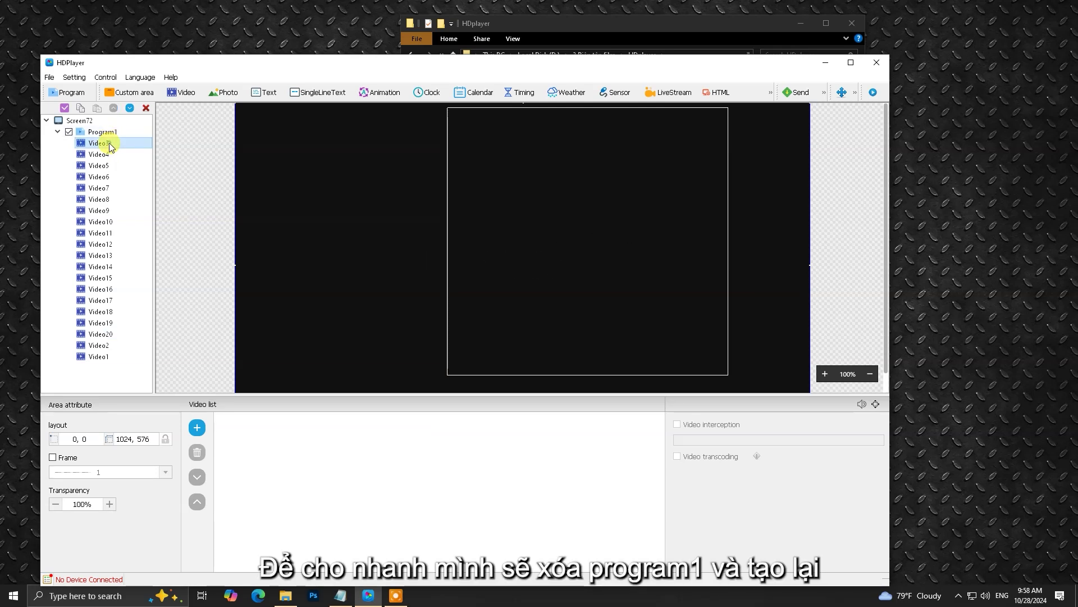
Step: Delete Program1 with all its video areas and create a new empty program on Screen72
key(Delete)
key(Return)
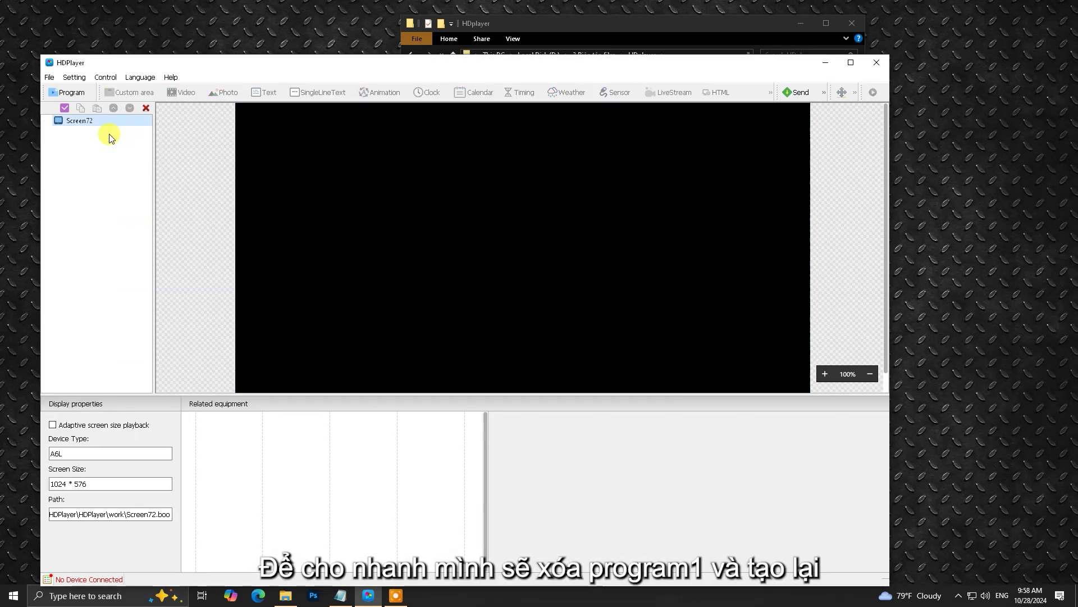
click(65, 95)
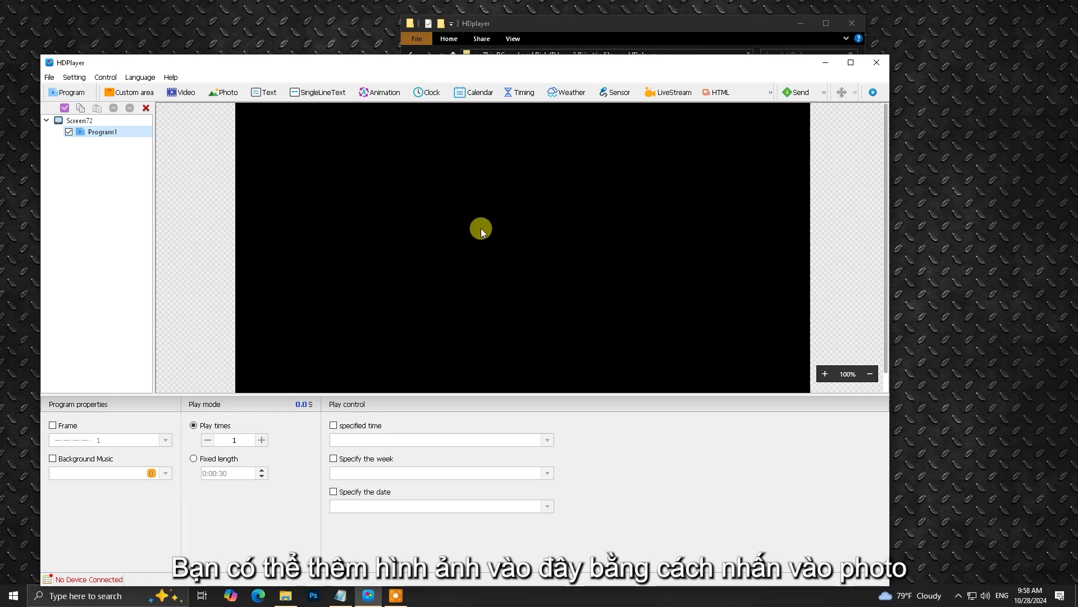
Step: Maximize the window, add a photo area to the new program and load all the JPG images from the IMG folder
click(851, 61)
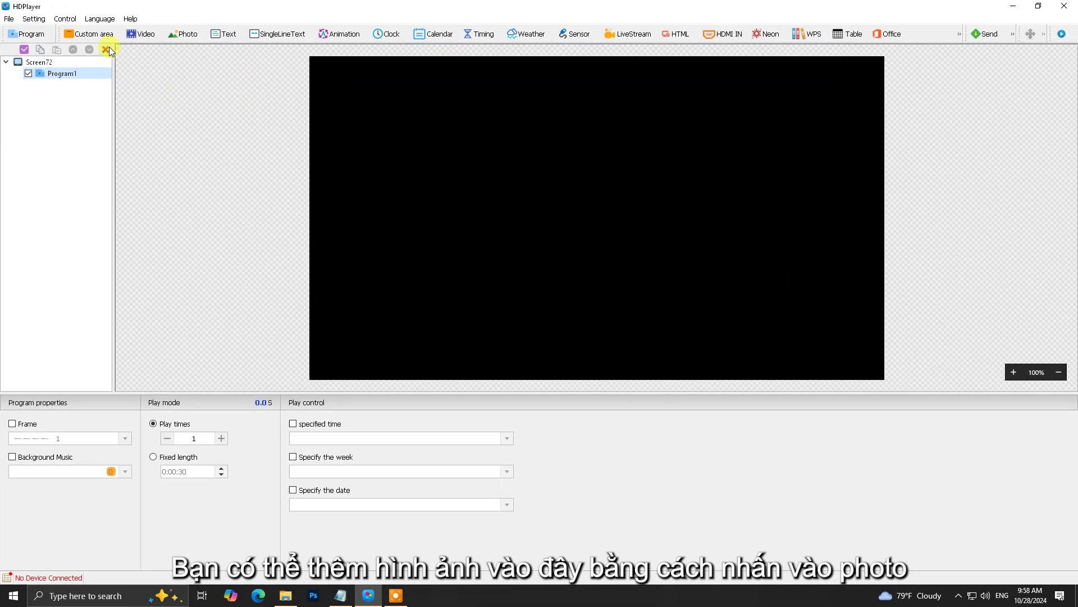
click(191, 35)
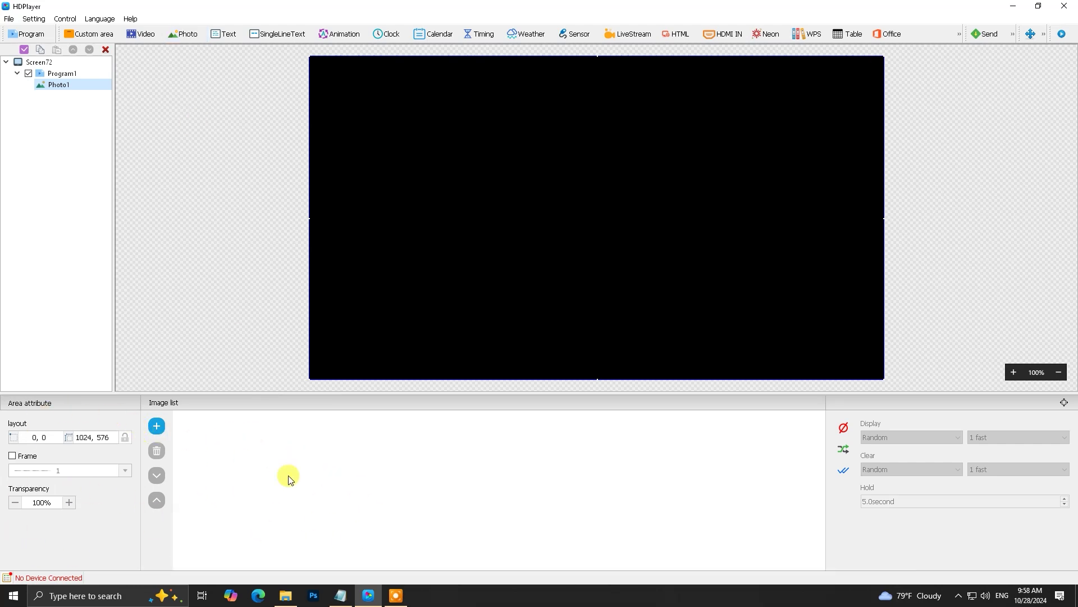
click(157, 425)
click(130, 112)
scroll(343, 177, down, 1)
shift+click(131, 217)
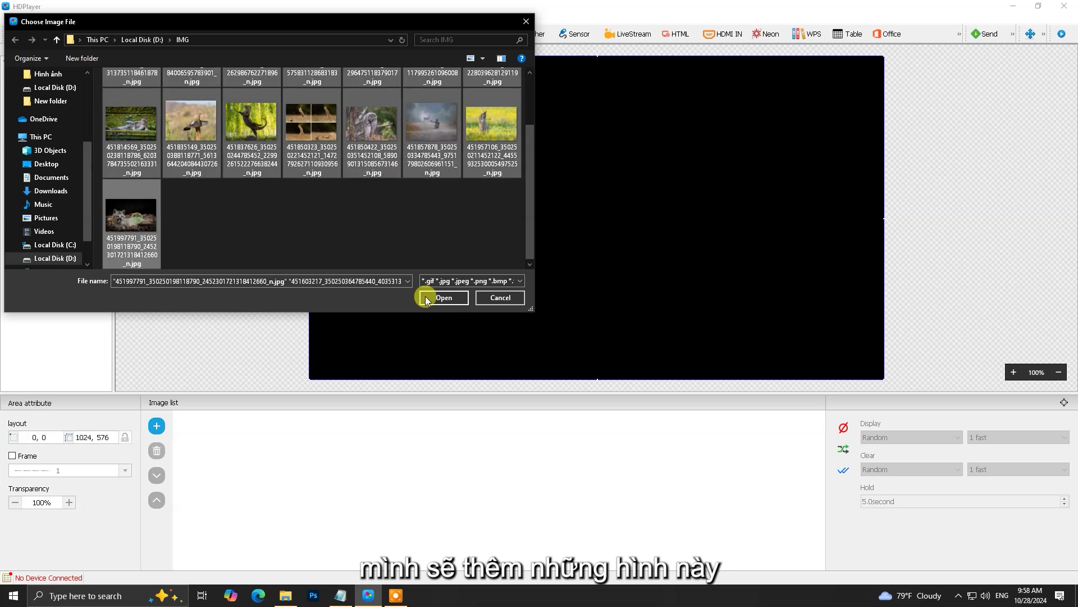
click(426, 298)
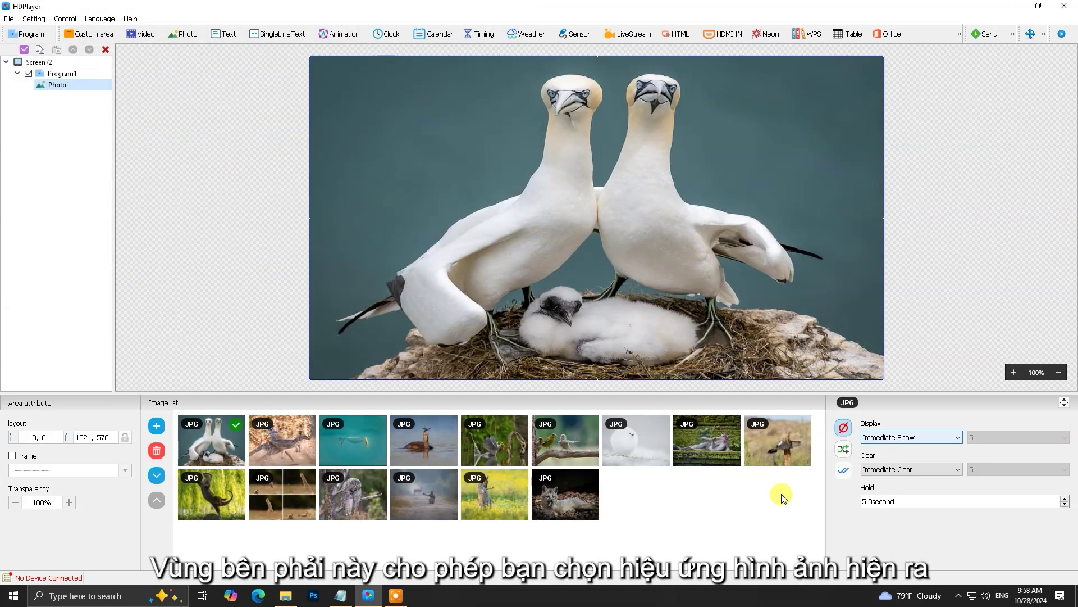
Step: Set the first photo's display effect to Move Left, trying the speed 1 fast before choosing 9 slow
click(914, 437)
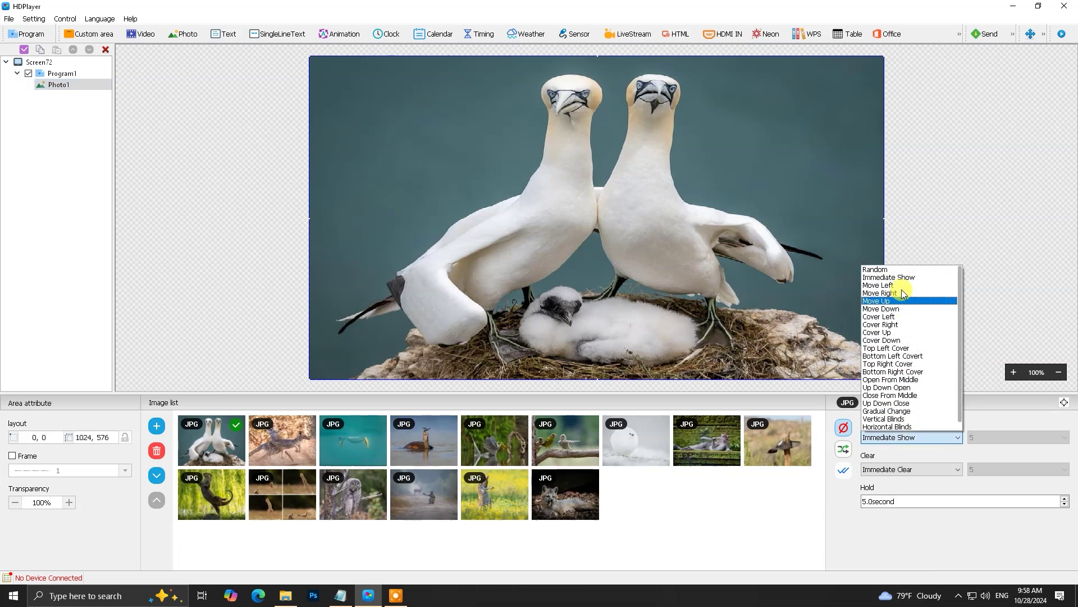
click(910, 285)
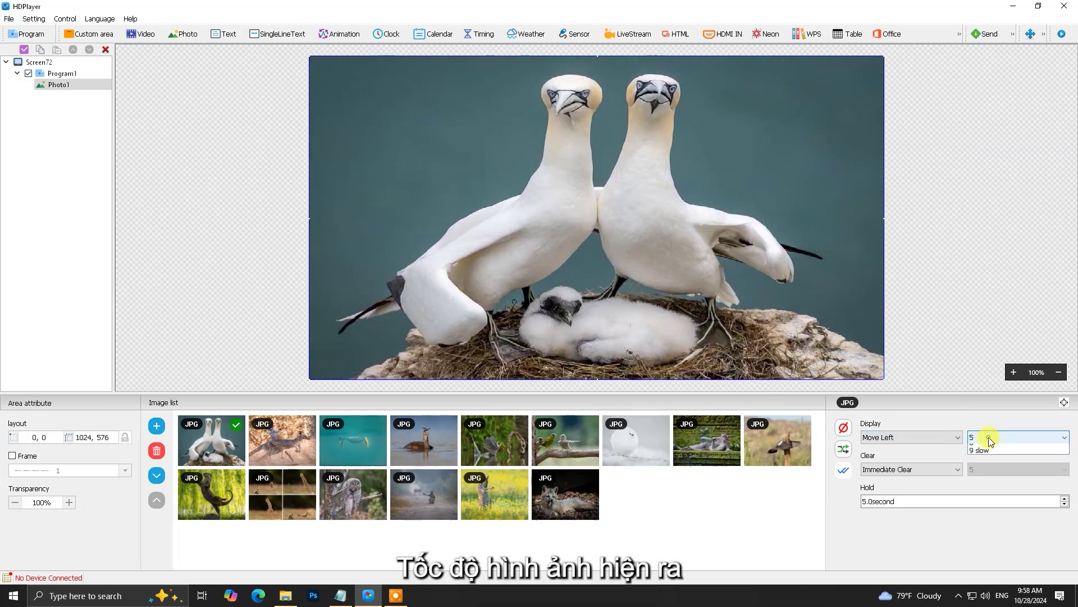
click(991, 448)
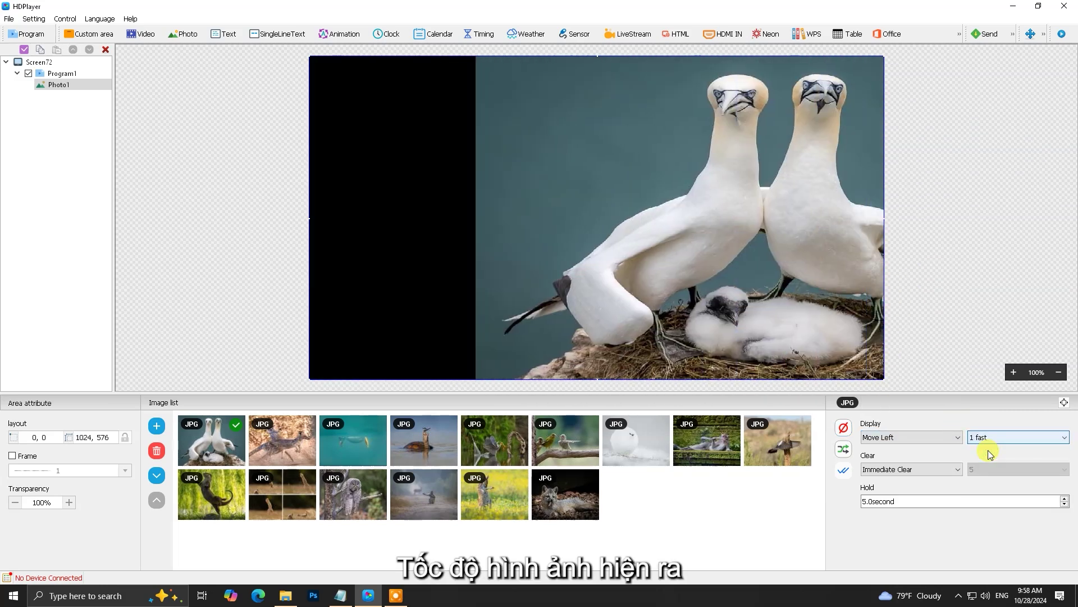
click(989, 441)
click(996, 508)
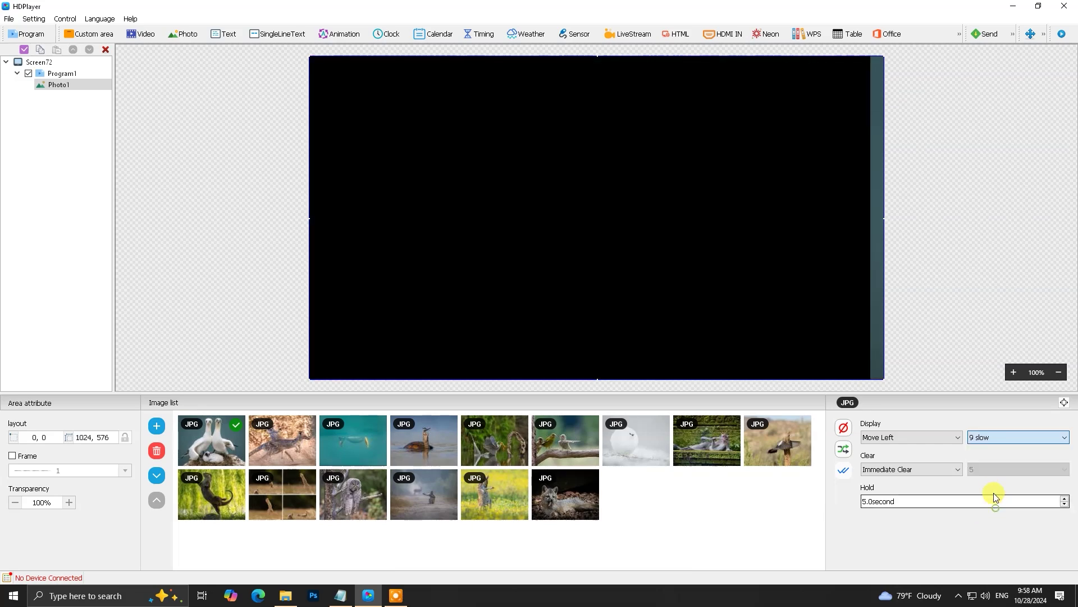
Step: Set the first photo's clear effect to Move Up with the speed 1 fast
click(932, 473)
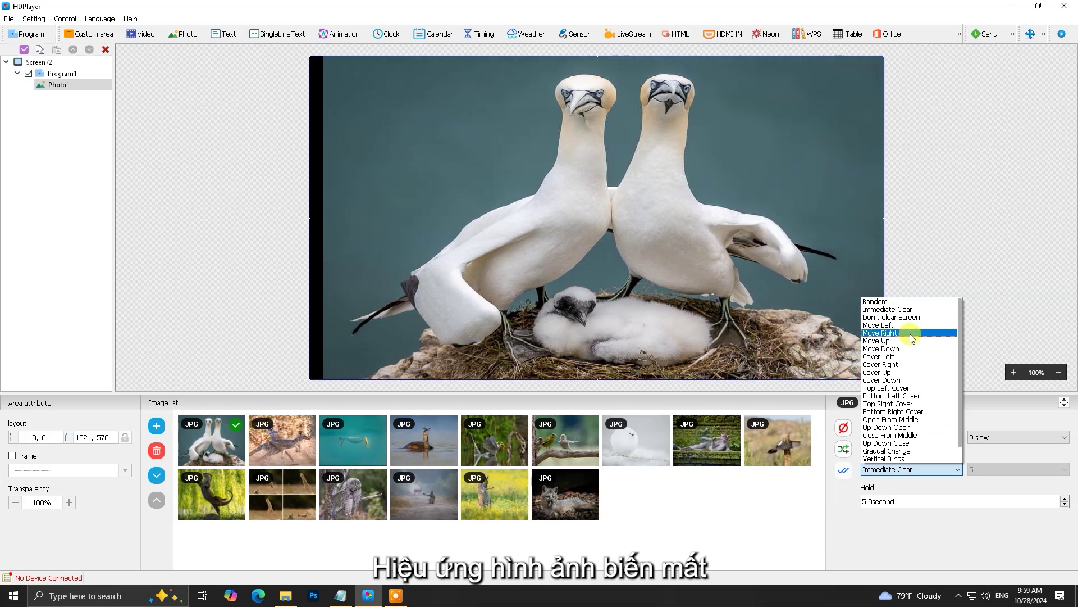
key(Escape)
key(Down)
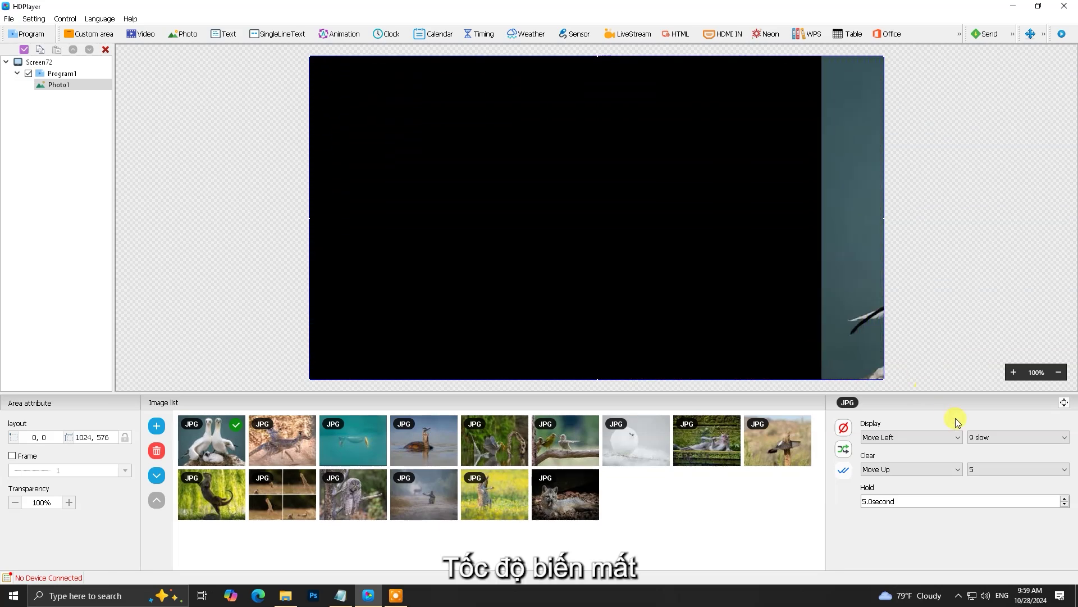
click(1000, 469)
click(997, 479)
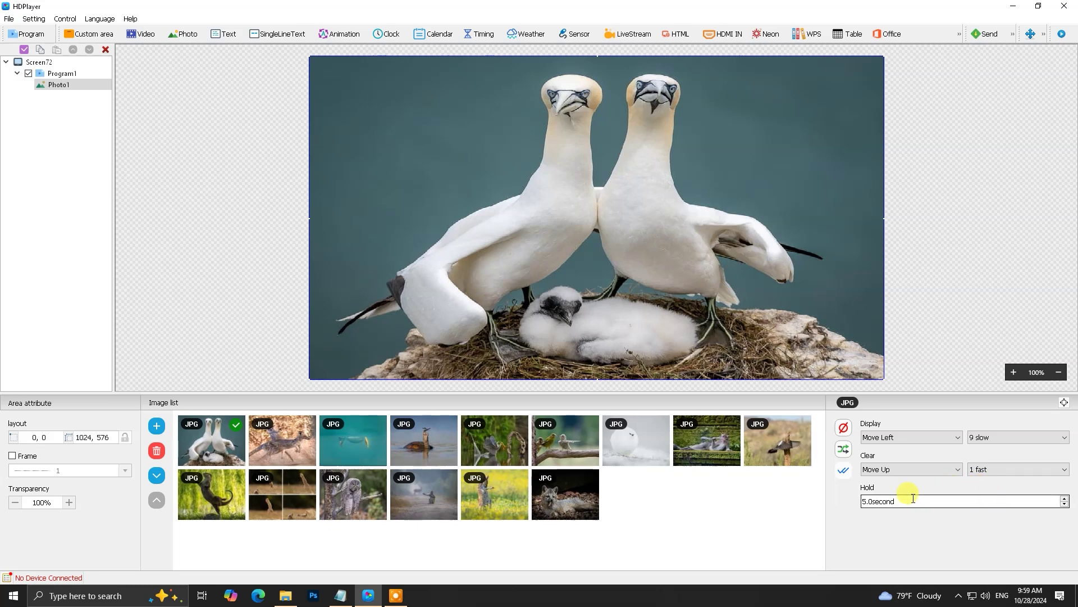
Step: Set the first photo's hold time to 1.0 second
click(865, 501)
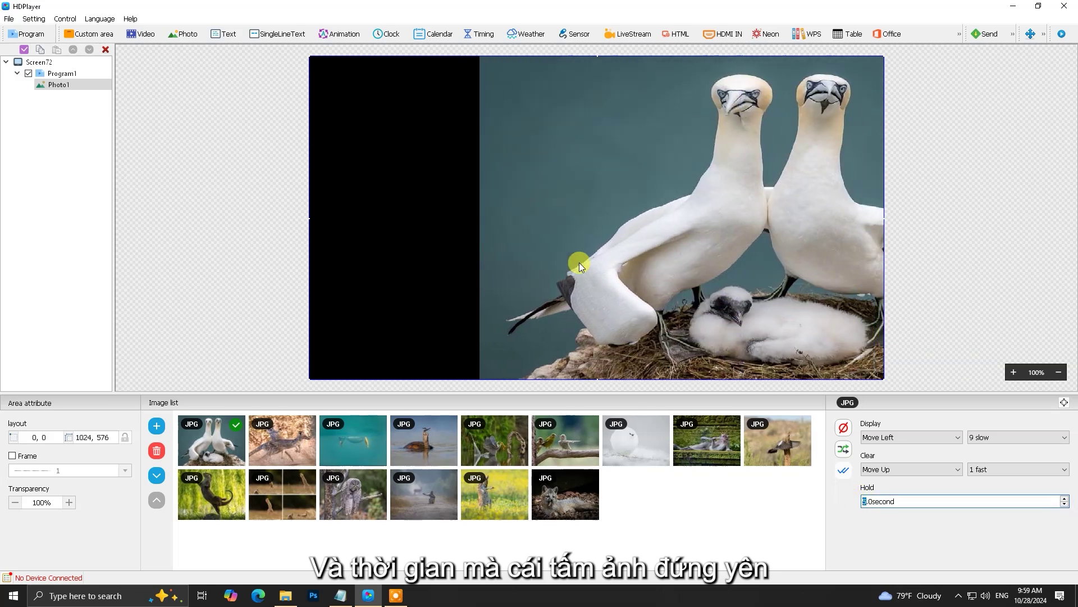
text(1)
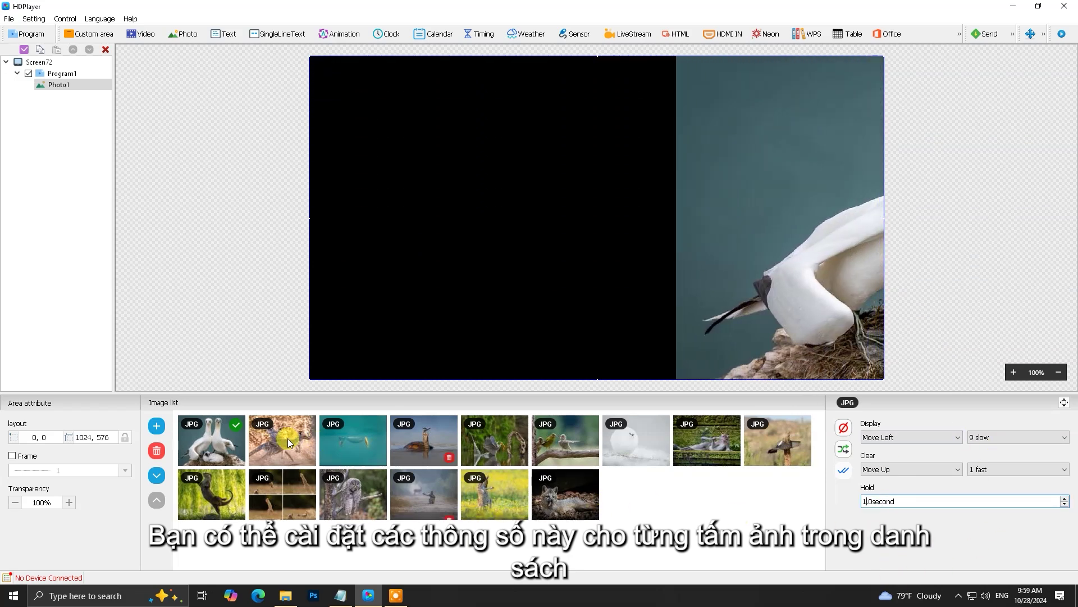
Step: Look through the other photos in the image list and check their display, clear and hold settings
click(279, 450)
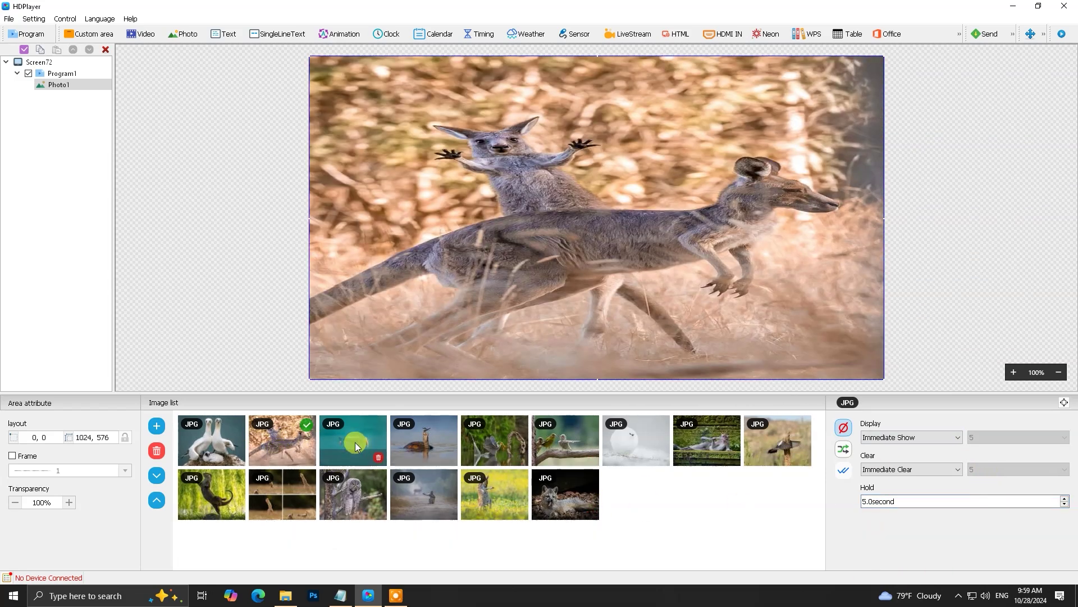
click(423, 434)
click(494, 444)
click(578, 450)
click(638, 447)
click(706, 444)
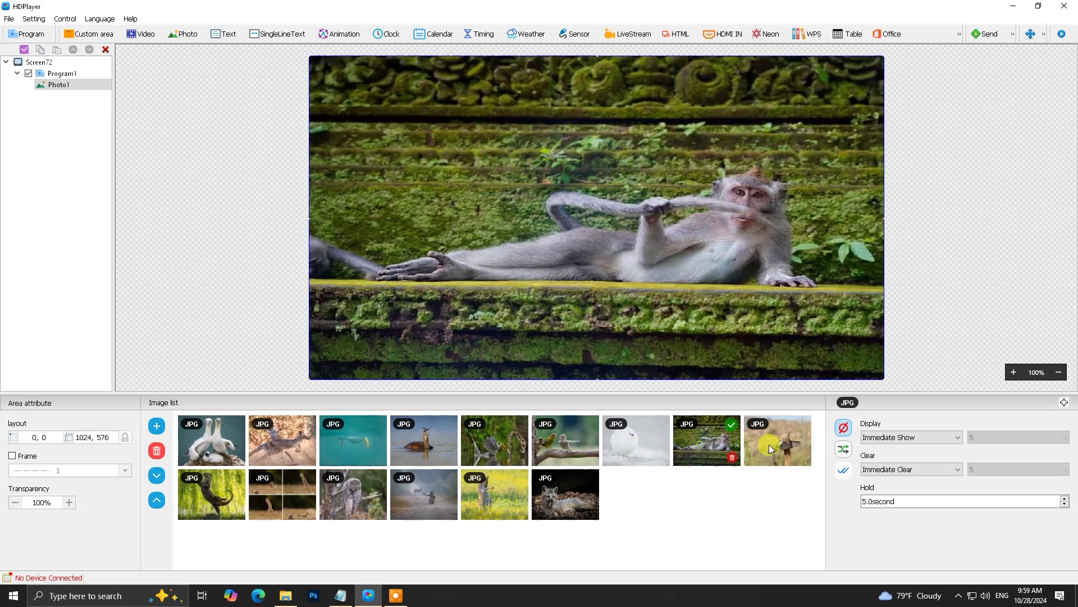
click(778, 444)
click(211, 490)
click(404, 490)
click(523, 506)
click(545, 505)
Step: Preview Program1 on the desktop, close the file folder window behind it and stop the playback
click(152, 102)
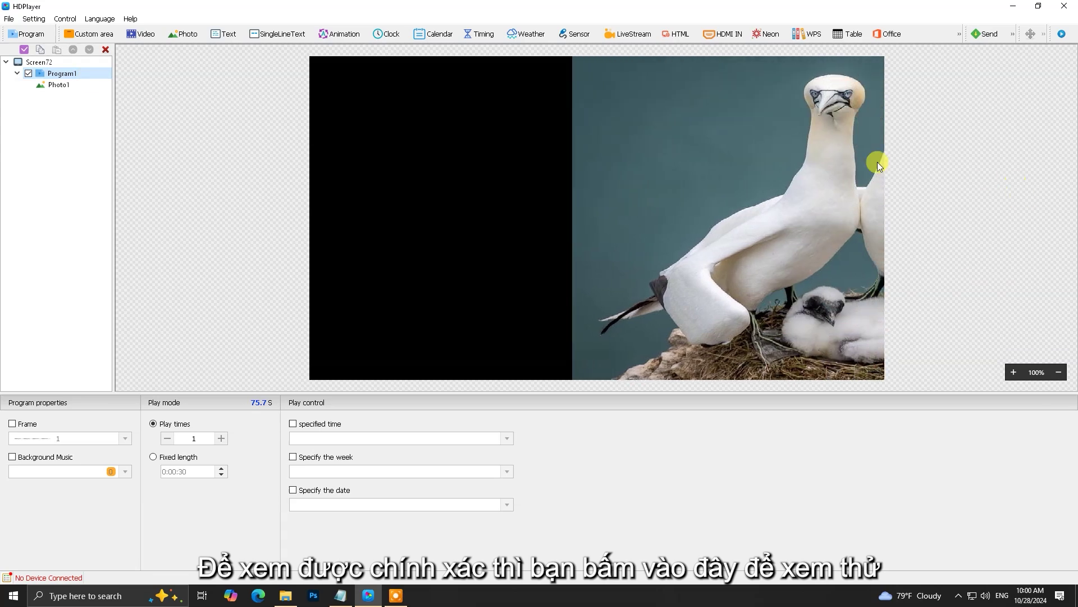
click(1062, 34)
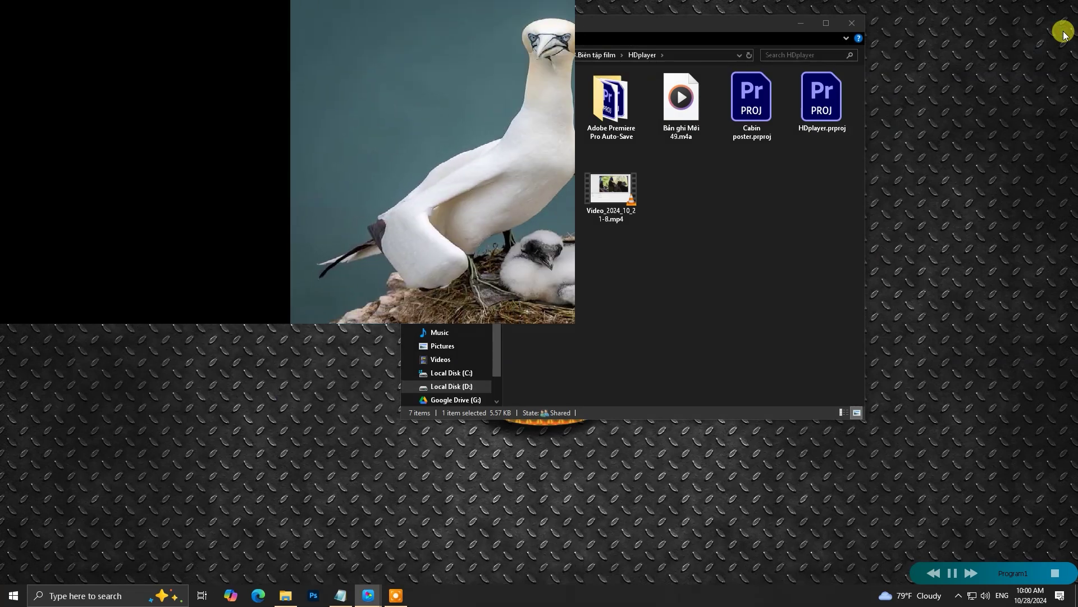
click(861, 22)
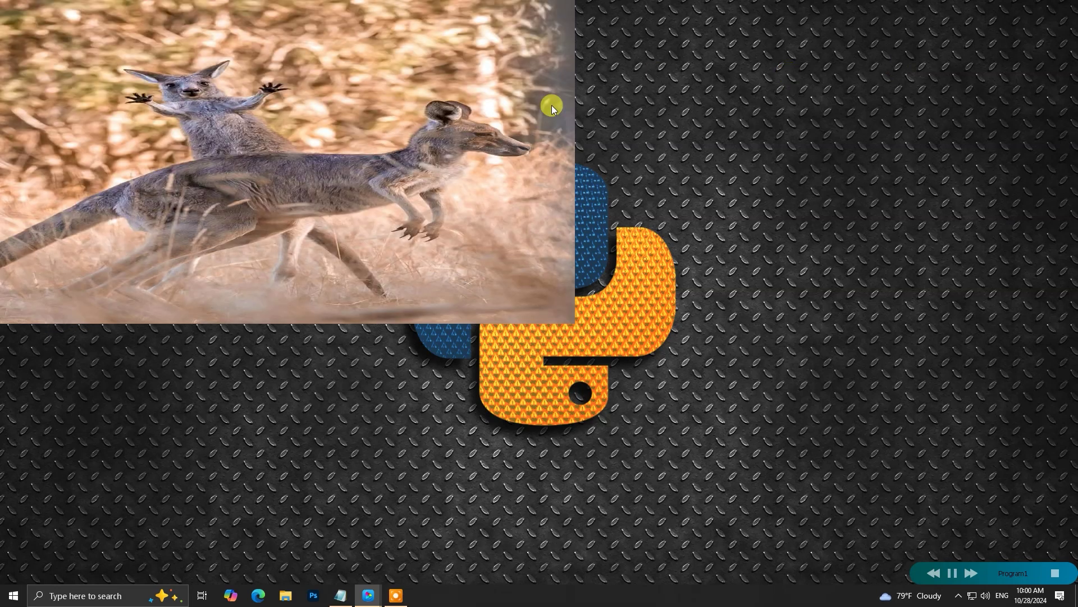
click(1059, 574)
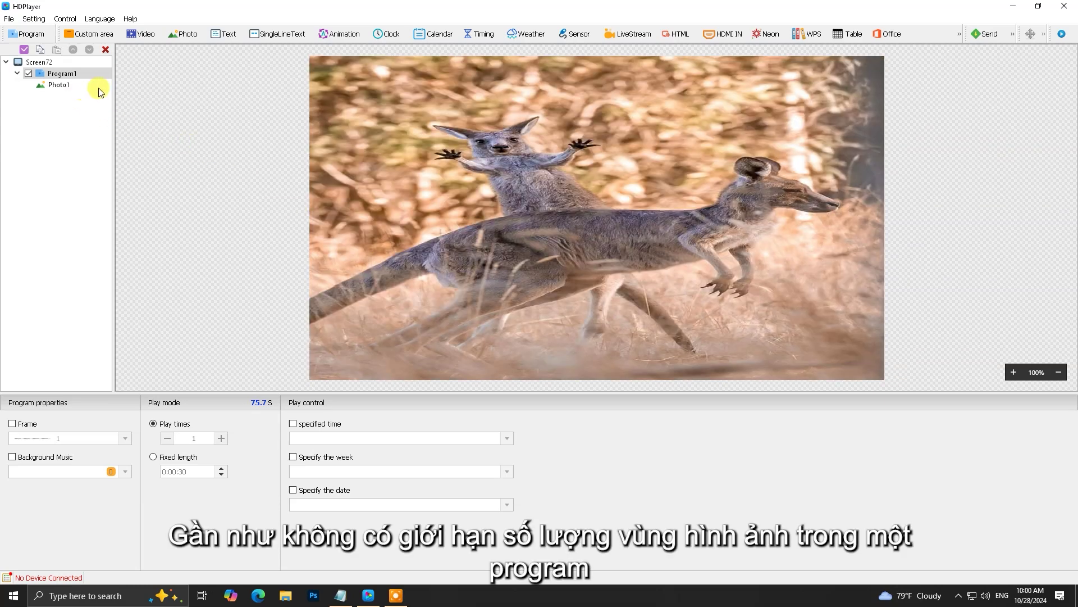
Step: Add 23 more photo areas to Program1, up to Photo24
click(66, 87)
click(65, 76)
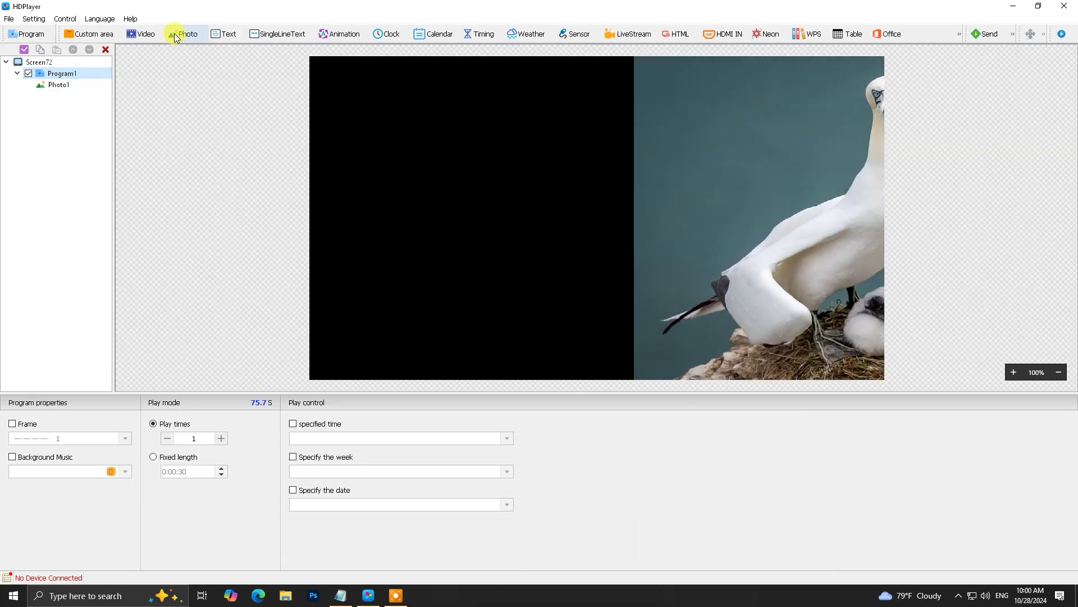
double_click(176, 37)
double_click(176, 37)
double_click(176, 37)
triple_click(176, 37)
double_click(176, 37)
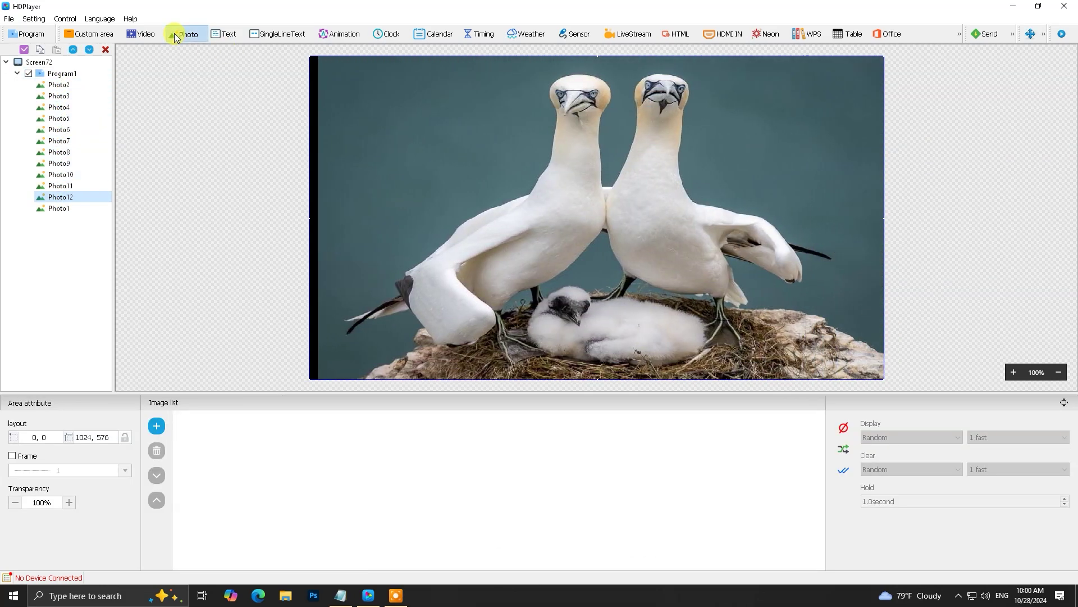
double_click(176, 37)
double_click(176, 37)
double_click(175, 37)
double_click(176, 37)
double_click(176, 37)
double_click(176, 37)
Step: Delete Program1 with all its photo areas and start again with an empty program on Screen72
click(120, 51)
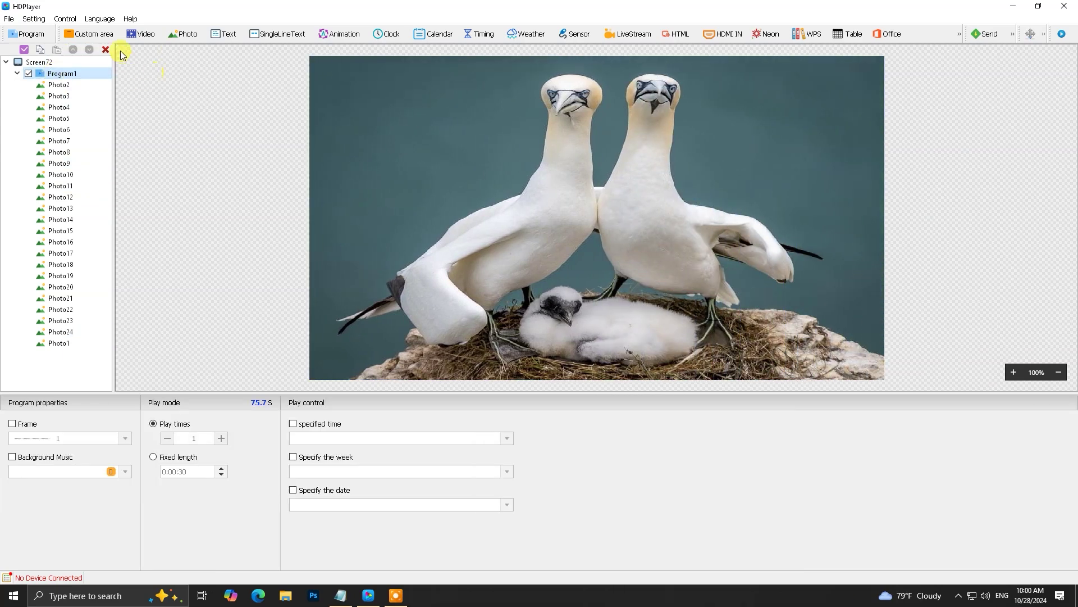
click(107, 49)
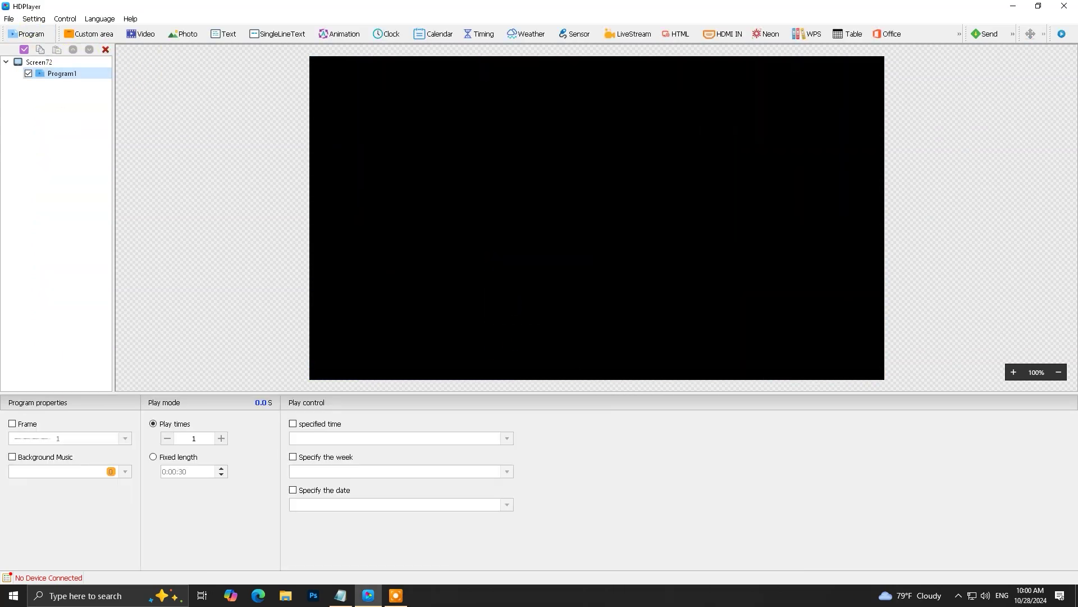
click(415, 235)
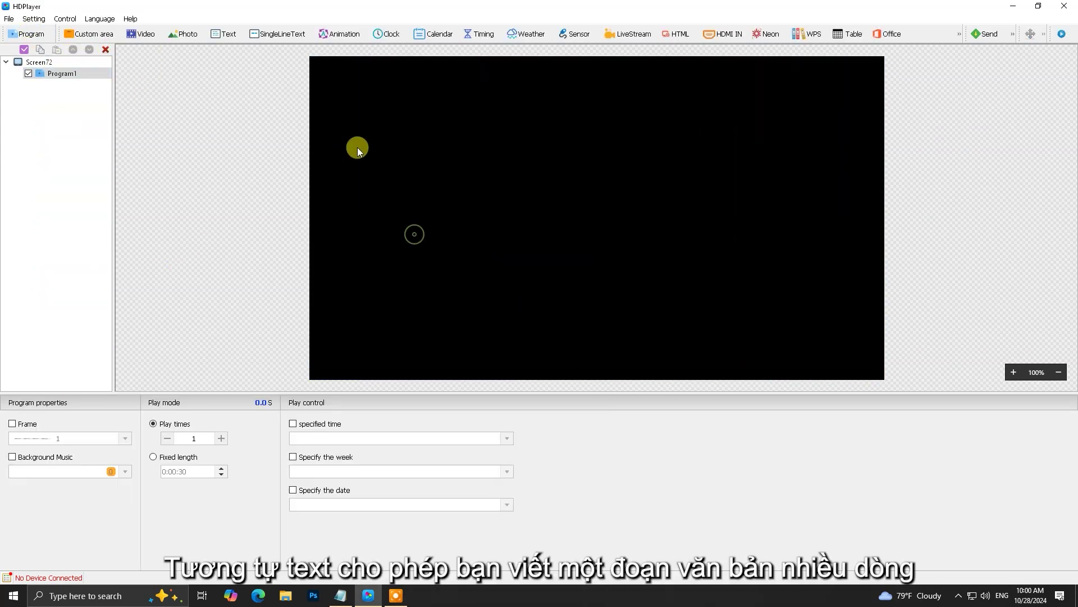
Step: Add a multi-line text area to the program and fill it with the Lorem Ipsum paragraph
click(224, 34)
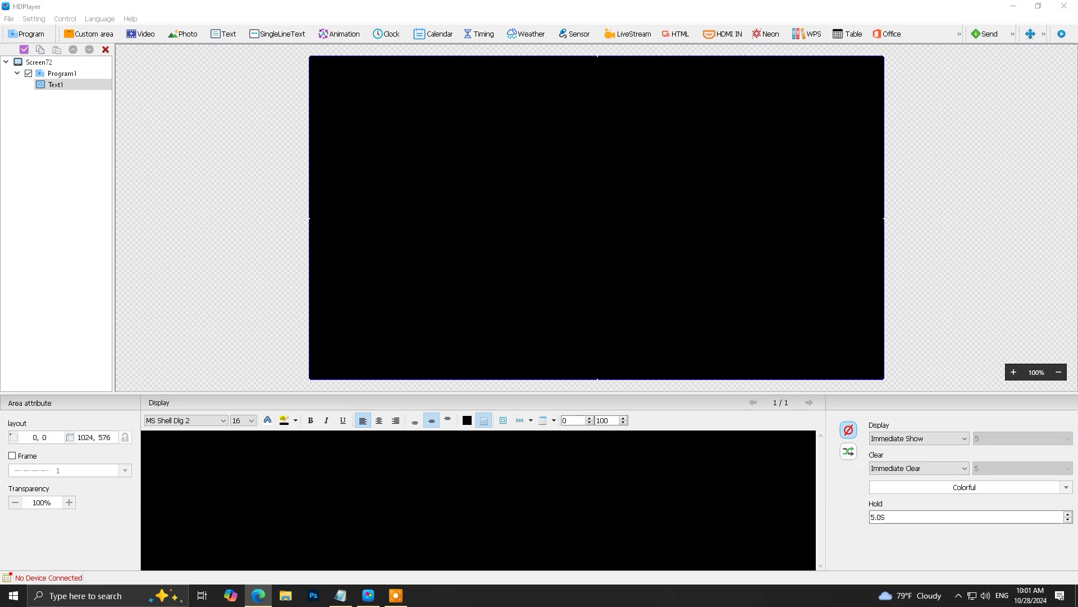
text(Lorem Ipsum is simply dummy text of the printing and typesetting industry. Lorem Ipsum has been the industry's standard dummy text ever since the 1500s, when an unknown printer took a galley of type and scrambled it to make a type specimen book. It has survived not only five centuries, but also the leap into electronic typesetting, remaining essentially unchanged. It was popularised in the 1960s with the release of Letraset sheets containing Lorem Ipsum passages, and more recently with desktop publishing software like Aldus PageMaker including versions of Lorem Ipsum.)
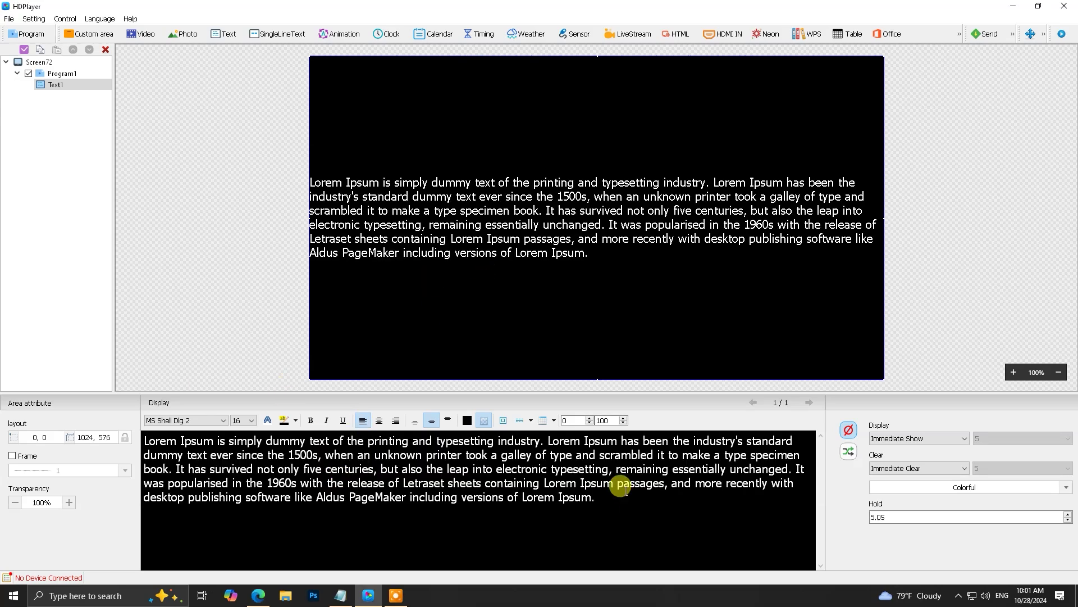
Step: Format the whole paragraph as centred, red, bold and italic, and set its display effect to Move Up
key(ctrl+a)
click(379, 420)
click(268, 420)
click(410, 226)
click(617, 391)
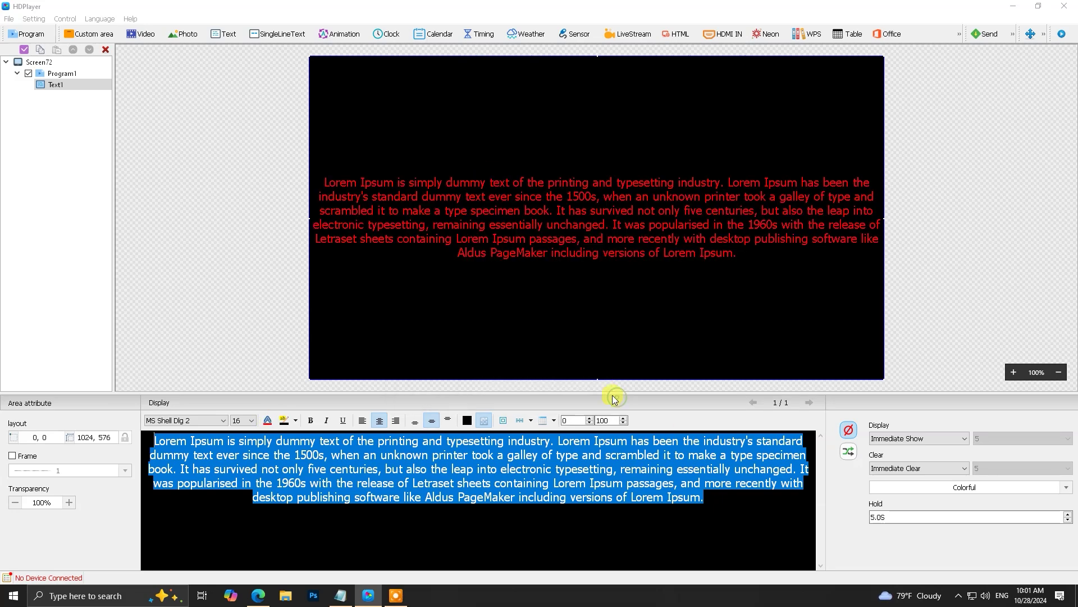
click(326, 420)
click(313, 420)
click(605, 522)
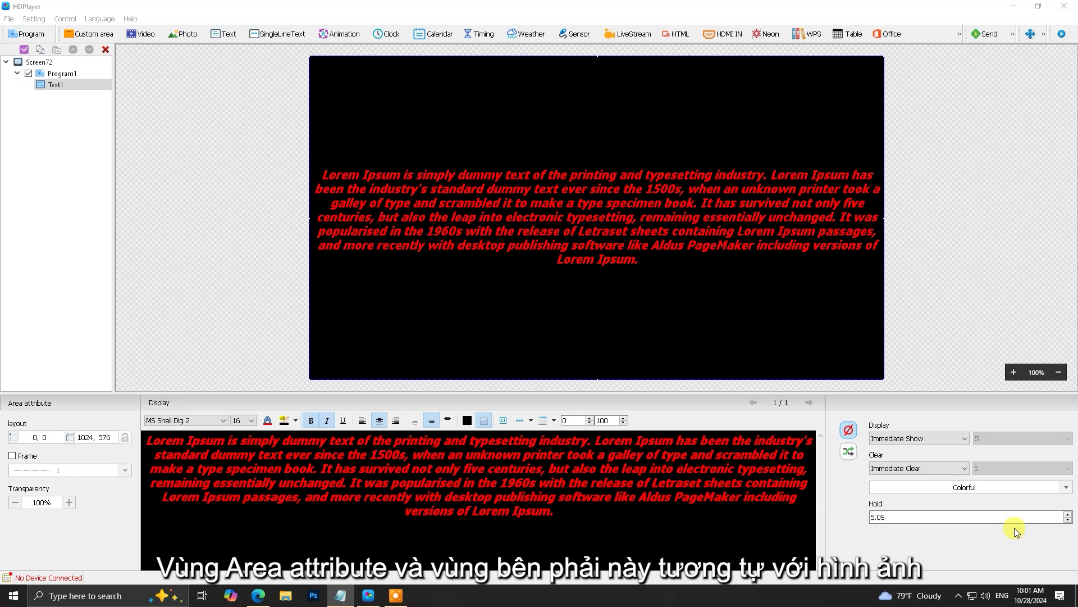
click(944, 441)
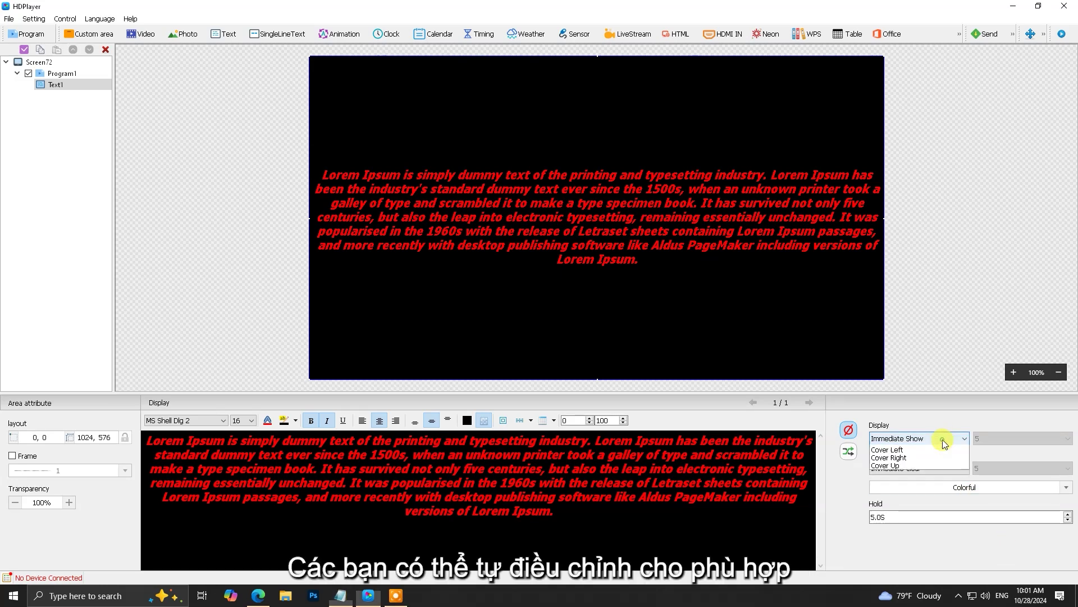
click(914, 490)
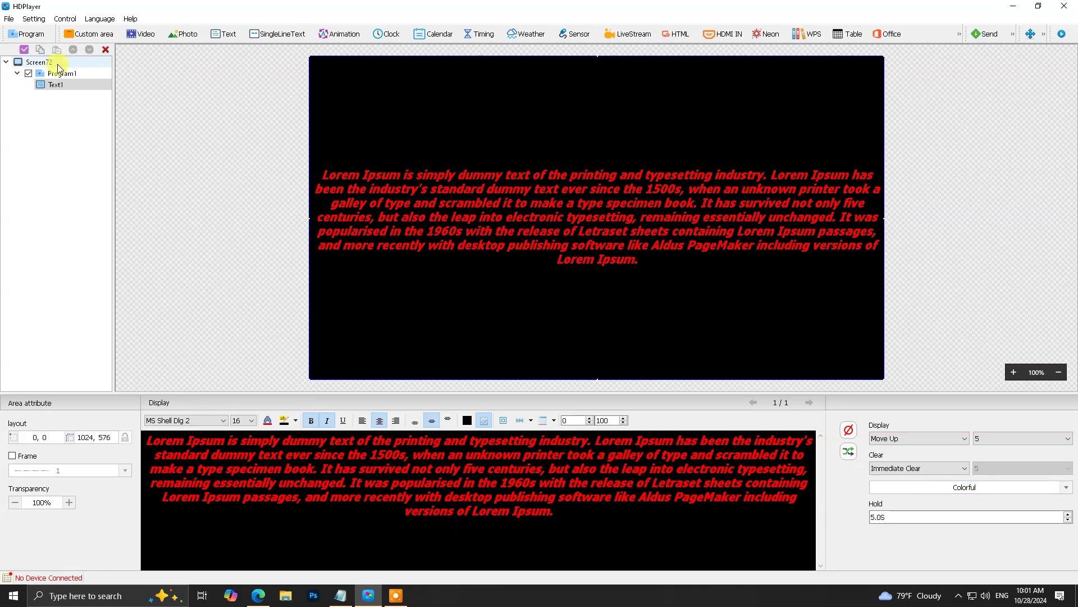
Step: Delete the text area and add a single-line text area containing the Lorem Ipsum paragraph
key(Delete)
key(Return)
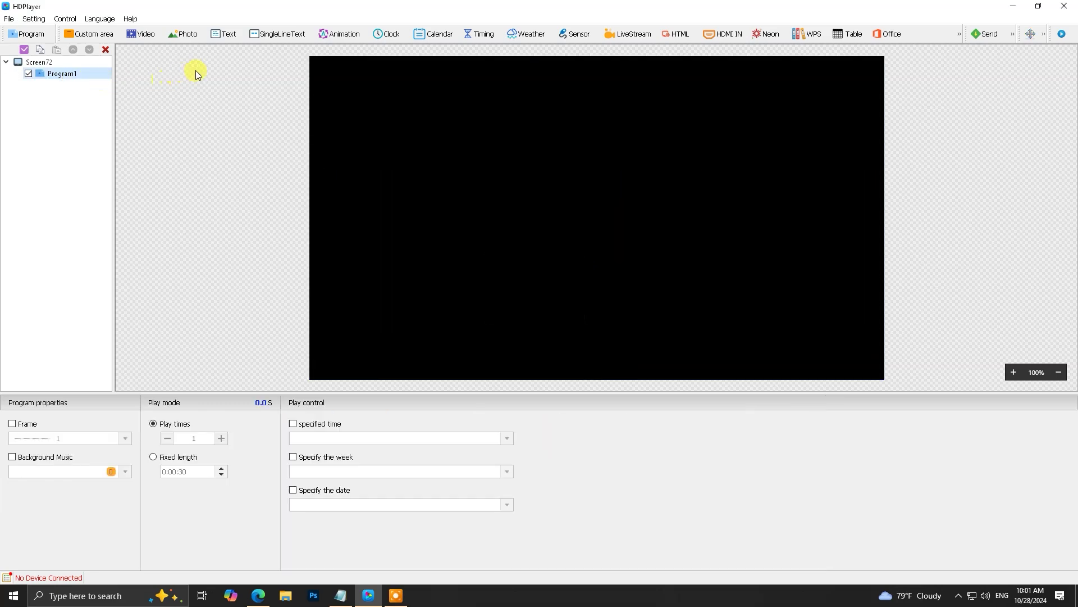
click(271, 35)
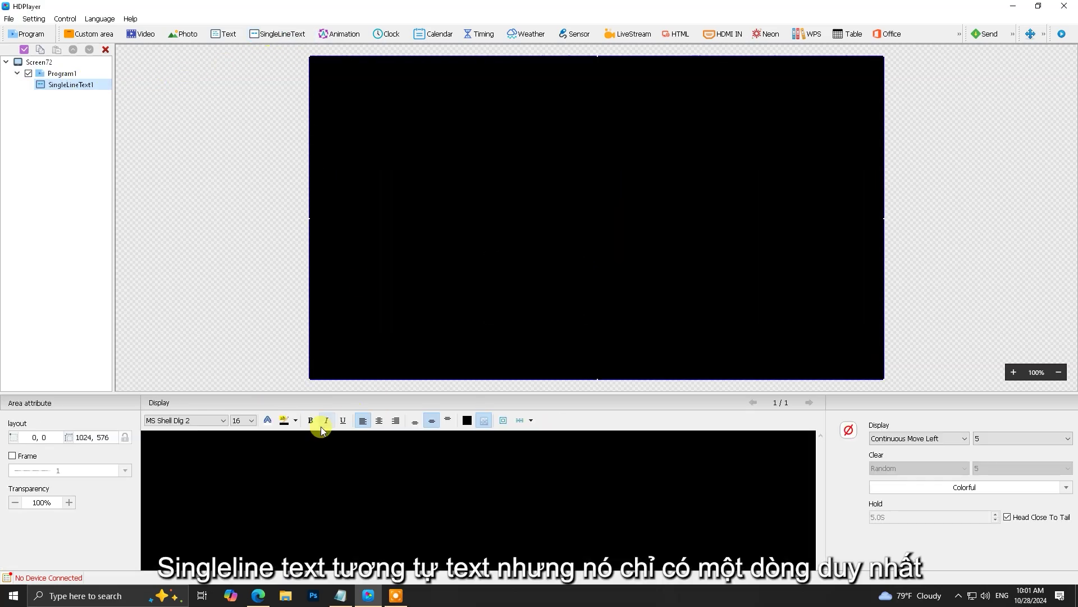
text(Lorem Ipsum is simply dummy text of the printing and typesetting industry. Lorem Ipsum has been the industry's standard dummy text ever since the 1500s, when an unknown printer took a galley of type and scrambled it to make a type specimen book. It has survived not only five centuries, but also the leap into electronic typesetting, remaining essentially unchanged. It was popularised in the 1960s with the release of Letraset sheets containing Lorem Ipsum passages, and more recently with desktop publishing software like Aldus PageMaker including versions of Lorem Ipsum.)
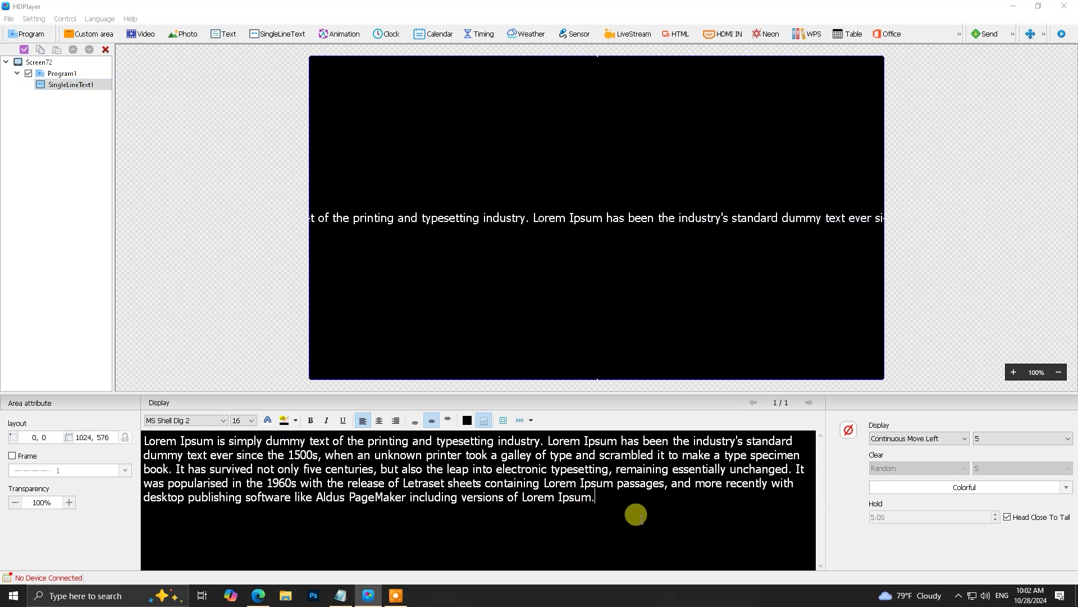
Step: Enable the Colorful effect for the single-line text, using the second style in the third row
click(1066, 488)
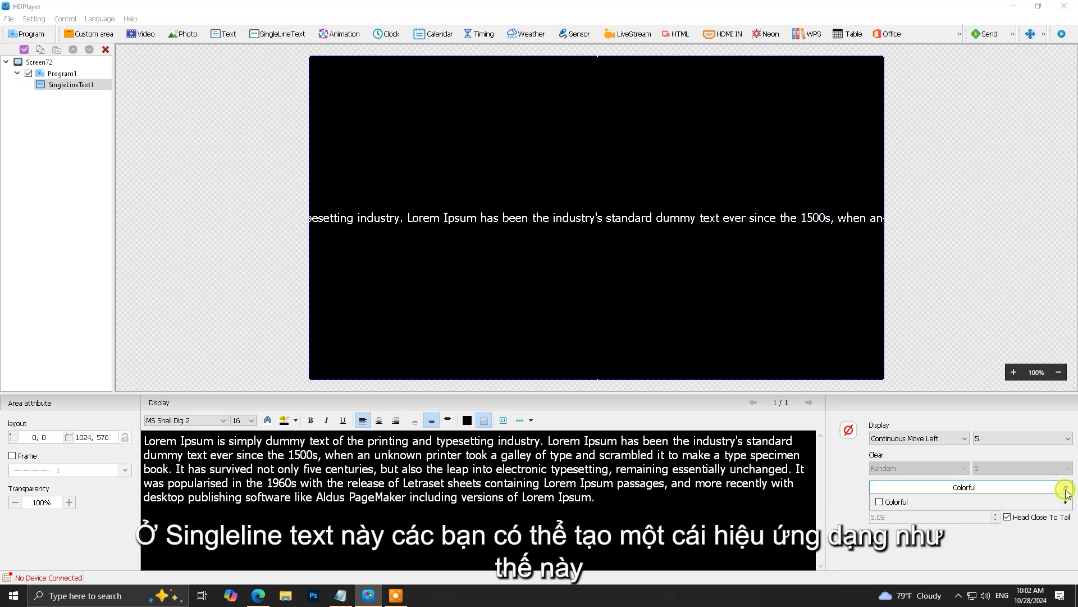
click(889, 502)
click(820, 516)
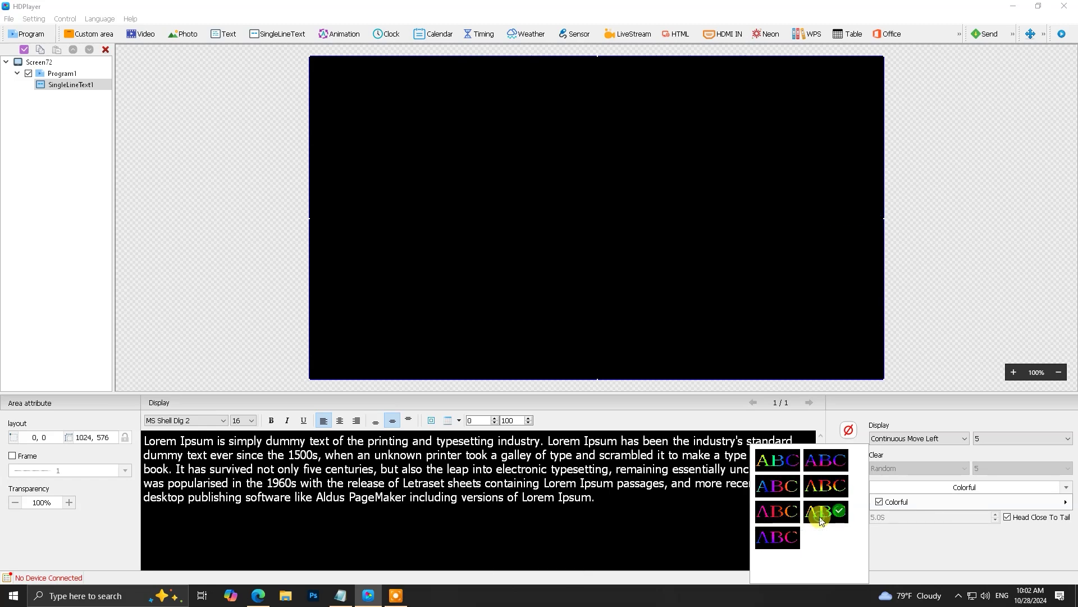
click(930, 539)
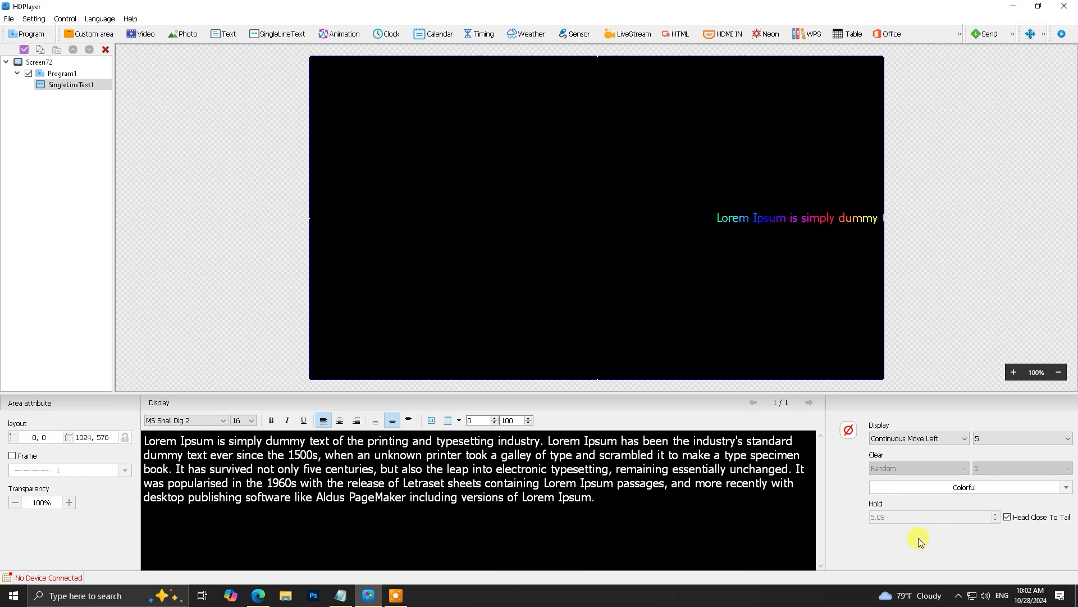
Step: Delete the SingleLineText1 area from Program1
click(75, 87)
key(Delete)
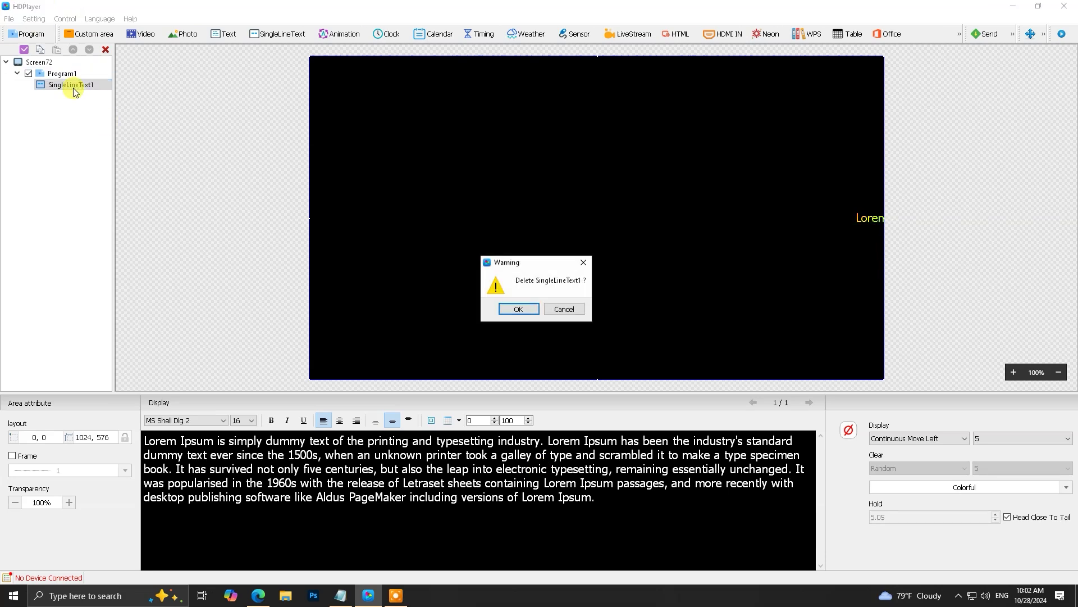
key(Return)
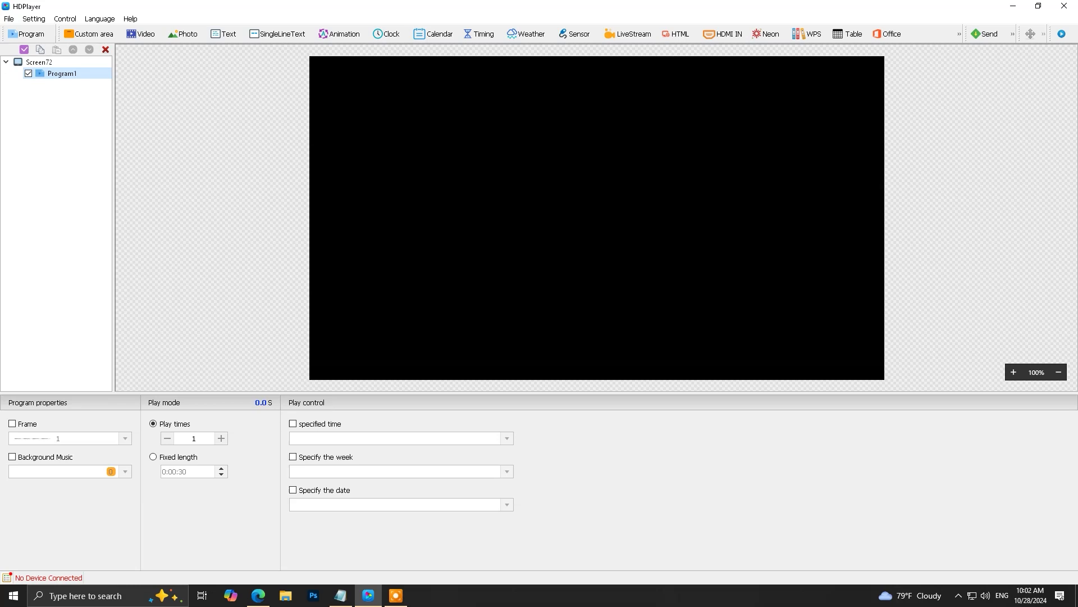
Step: Add an animation area, browse its animated text styles and delete the area again
click(350, 37)
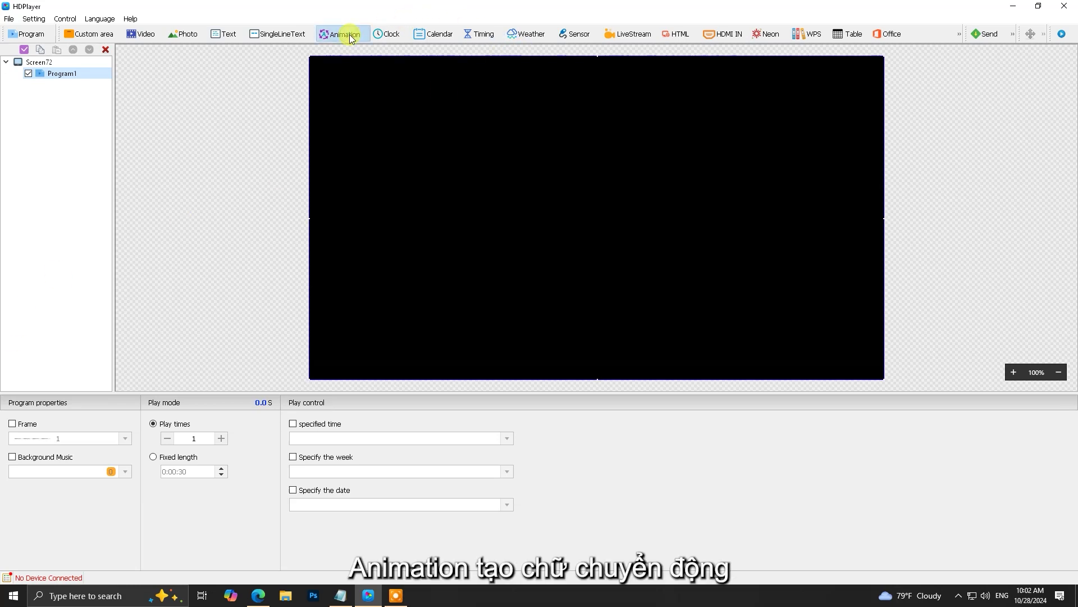
scroll(893, 506, up, 1)
scroll(932, 473, down, 3)
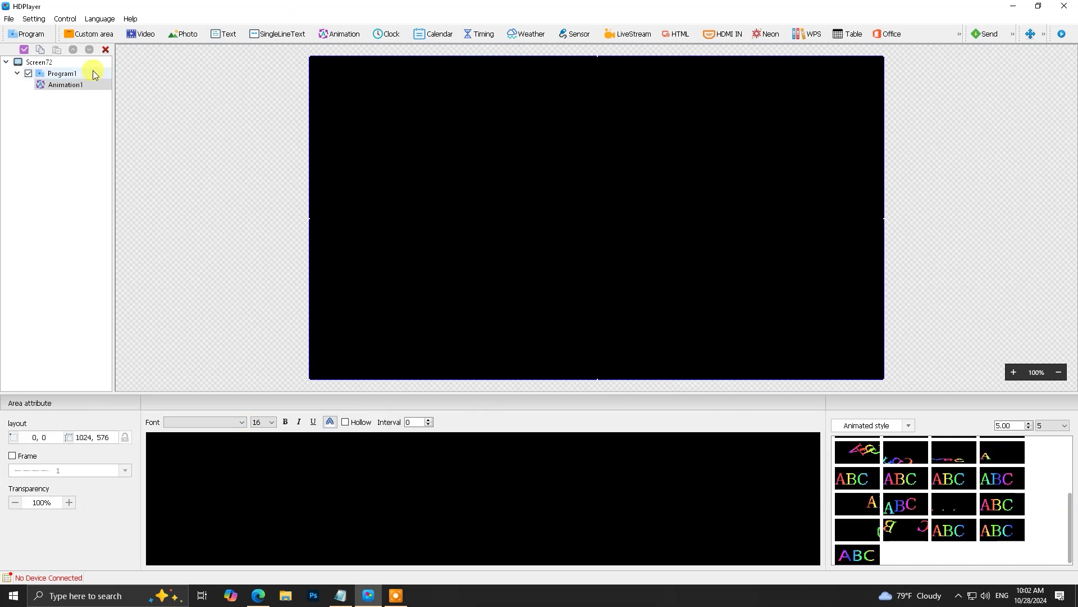
key(Delete)
key(Return)
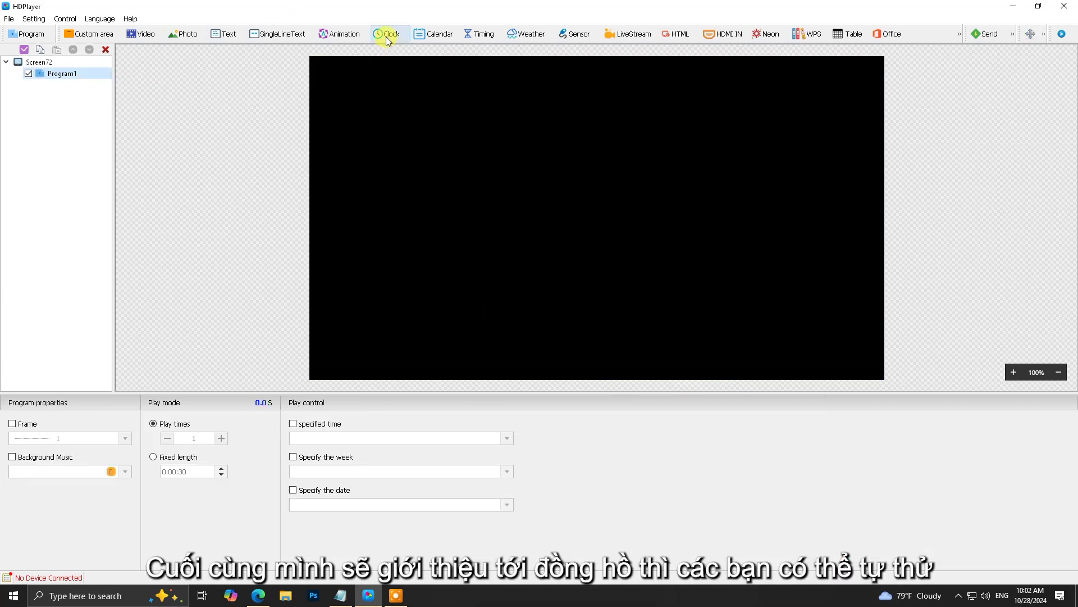
Step: Add a digital clock area with the title, date and week turned off, showing only the time at font size 94
click(388, 37)
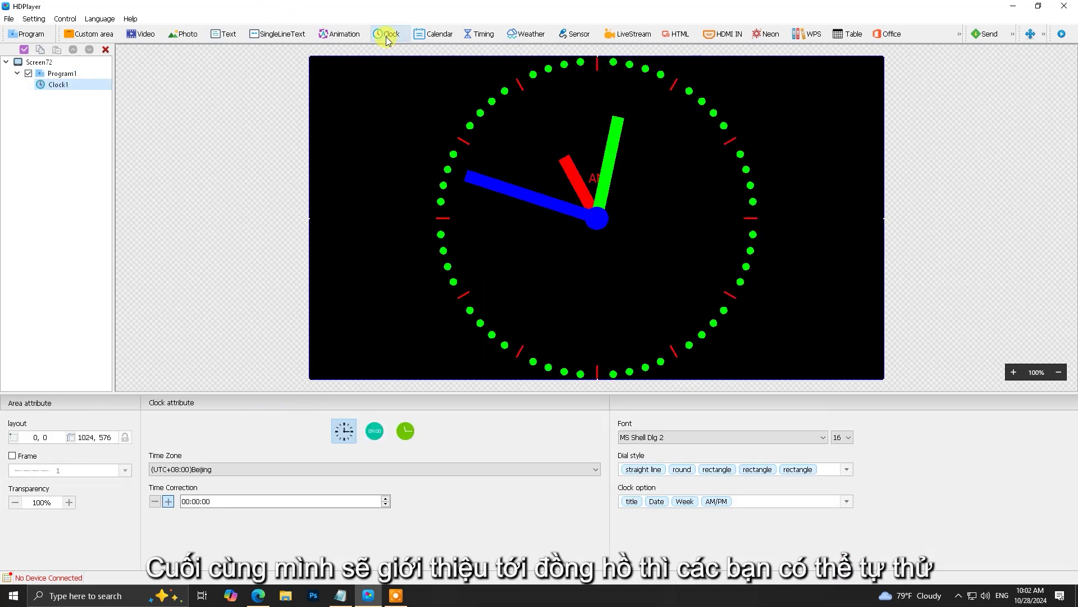
click(375, 434)
click(732, 471)
click(629, 343)
click(628, 359)
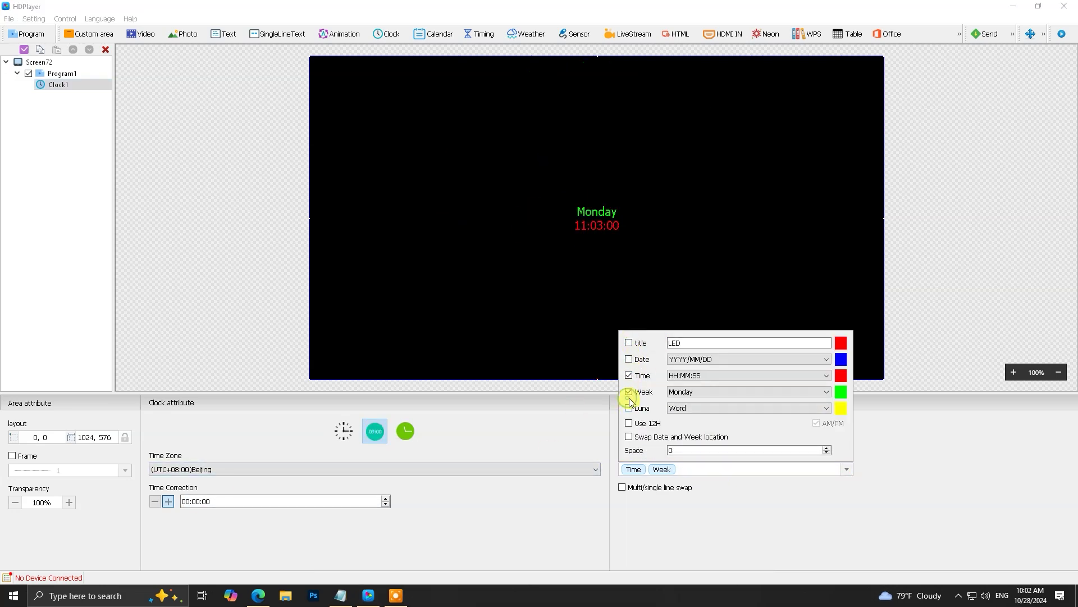
click(629, 393)
click(761, 552)
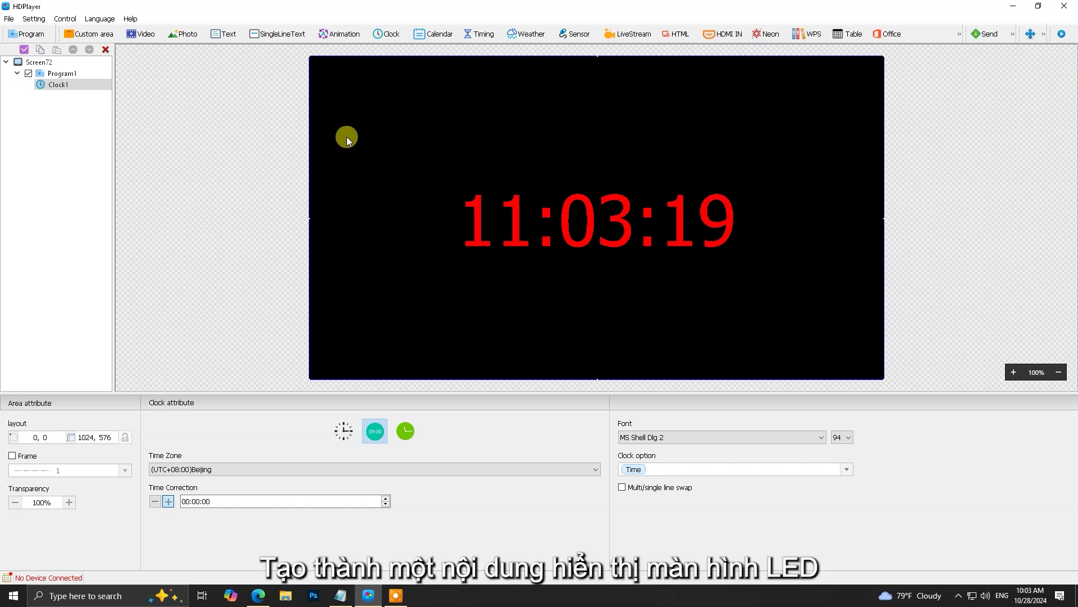
Step: Delete Program1 together with its clock area from Screen72
click(74, 76)
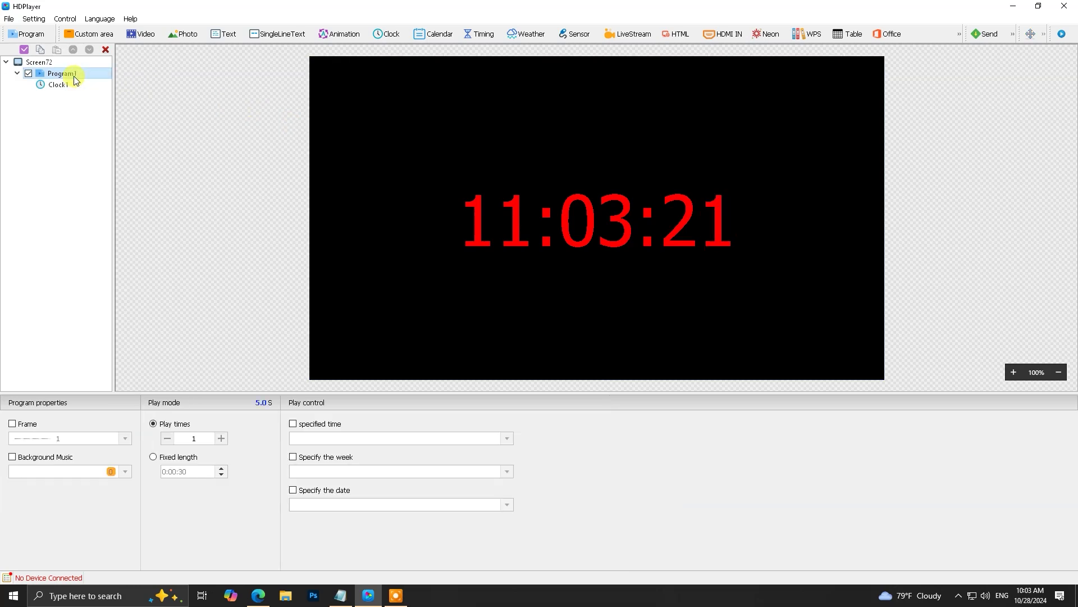
key(Delete)
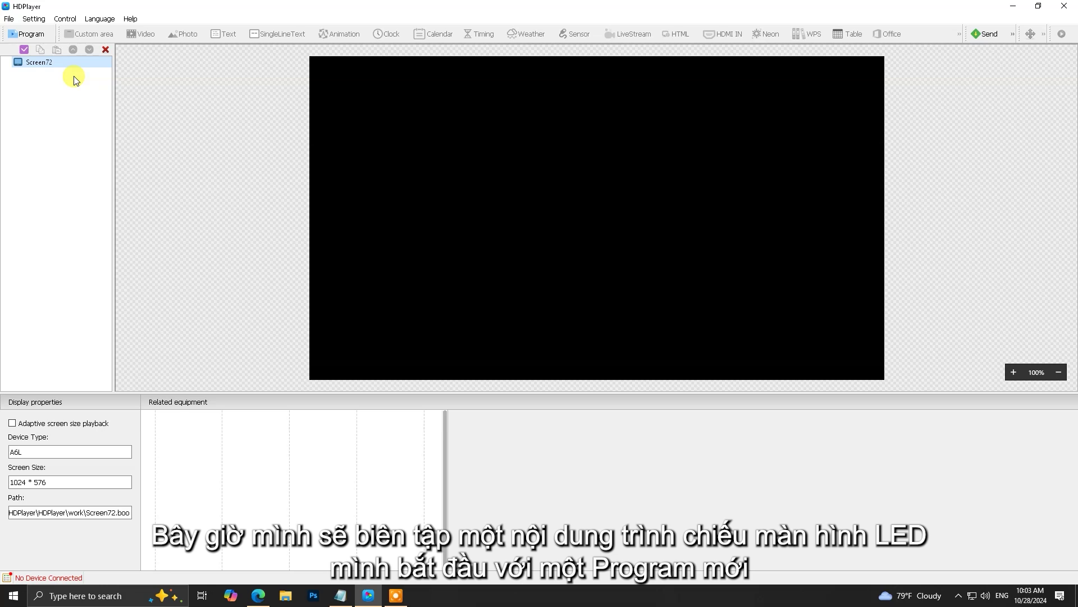
Step: Create a new program with a full-screen video area playing "Dưới bóng cây - Hoạt hình 3D Việt Nam.mp4" at reduced volume
click(26, 35)
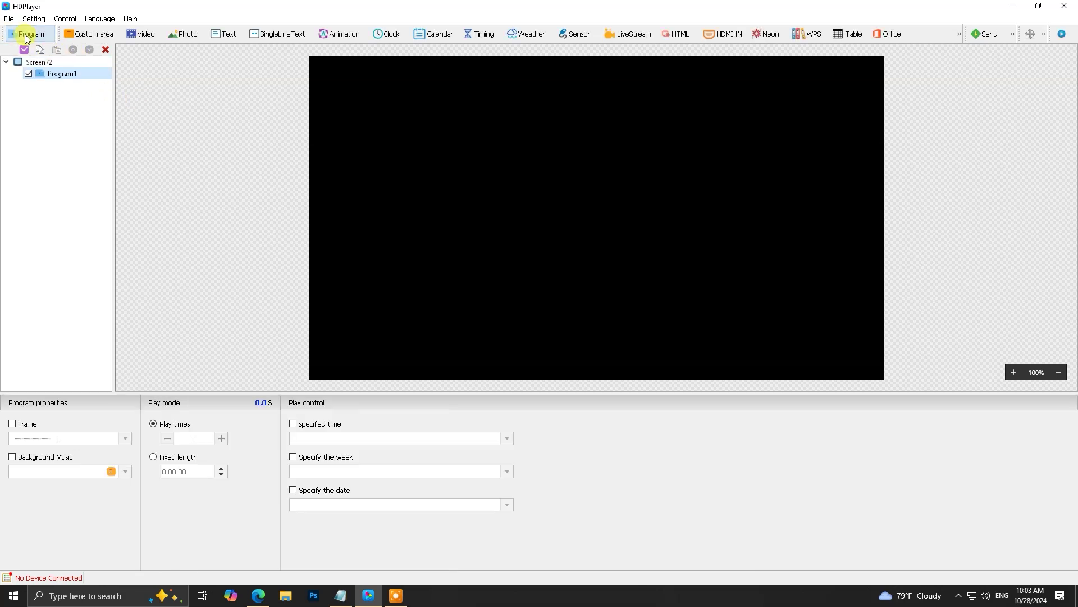
click(143, 35)
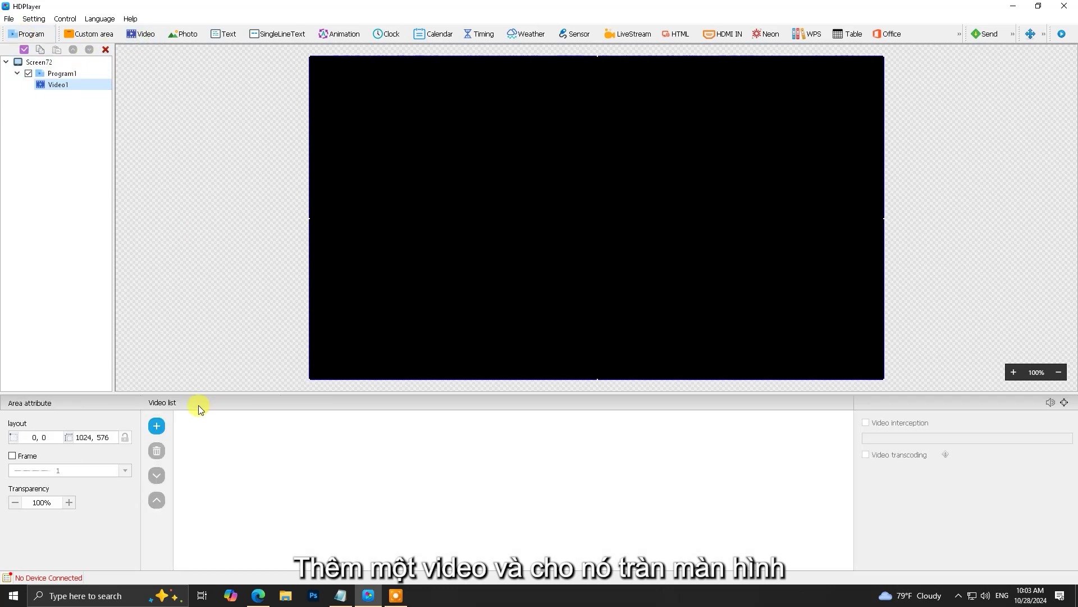
click(157, 426)
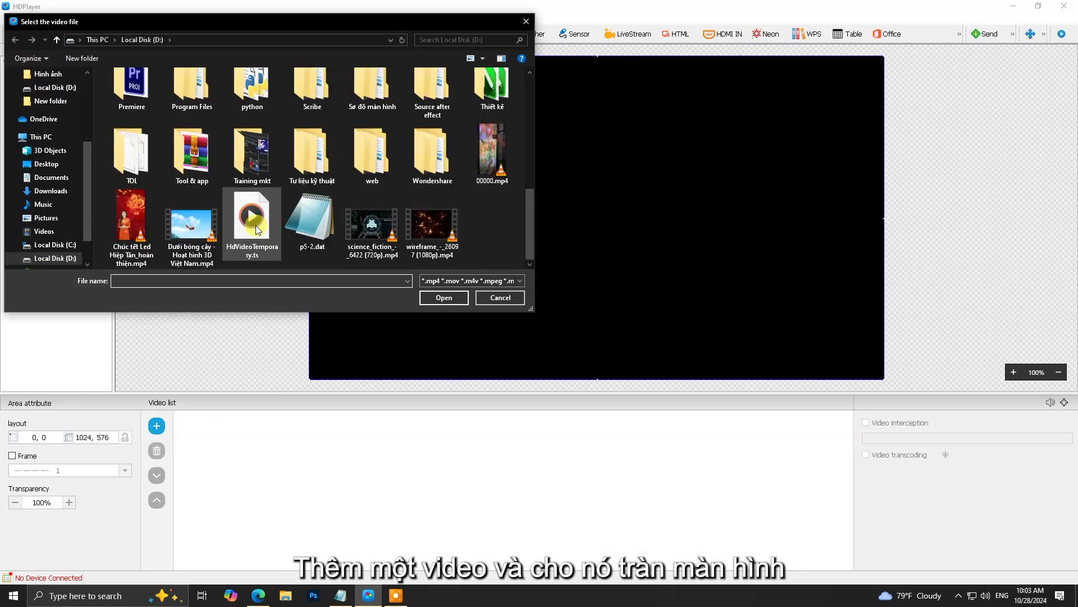
double_click(208, 227)
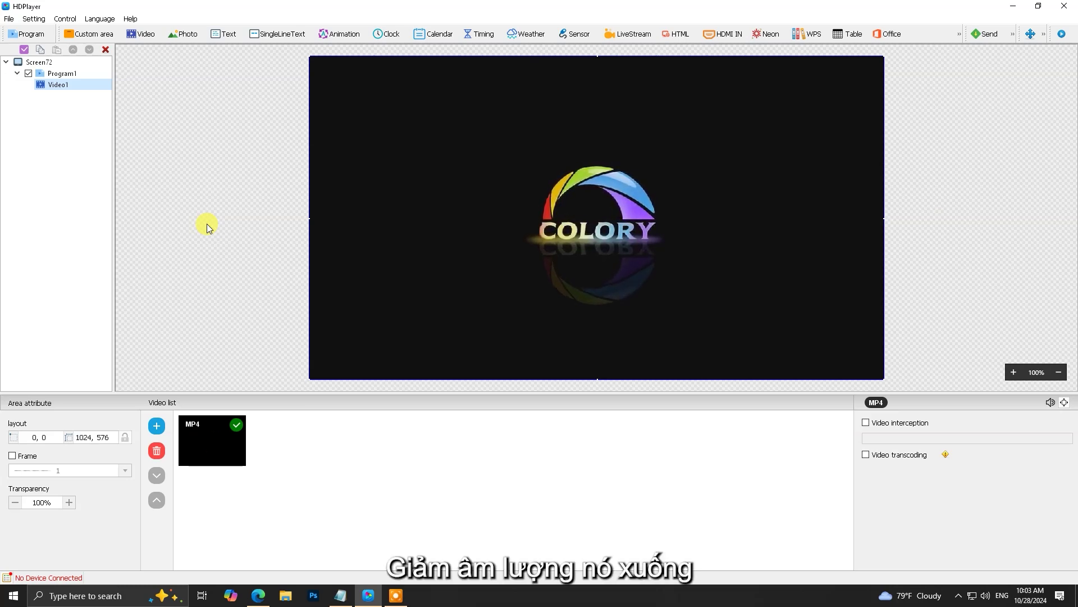
click(1039, 6)
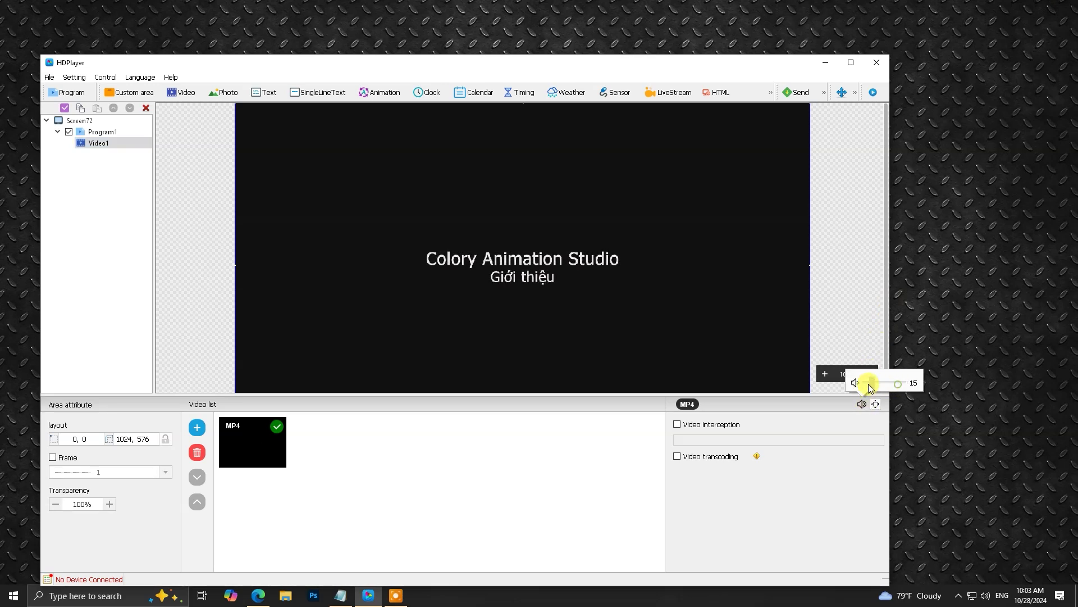
click(849, 64)
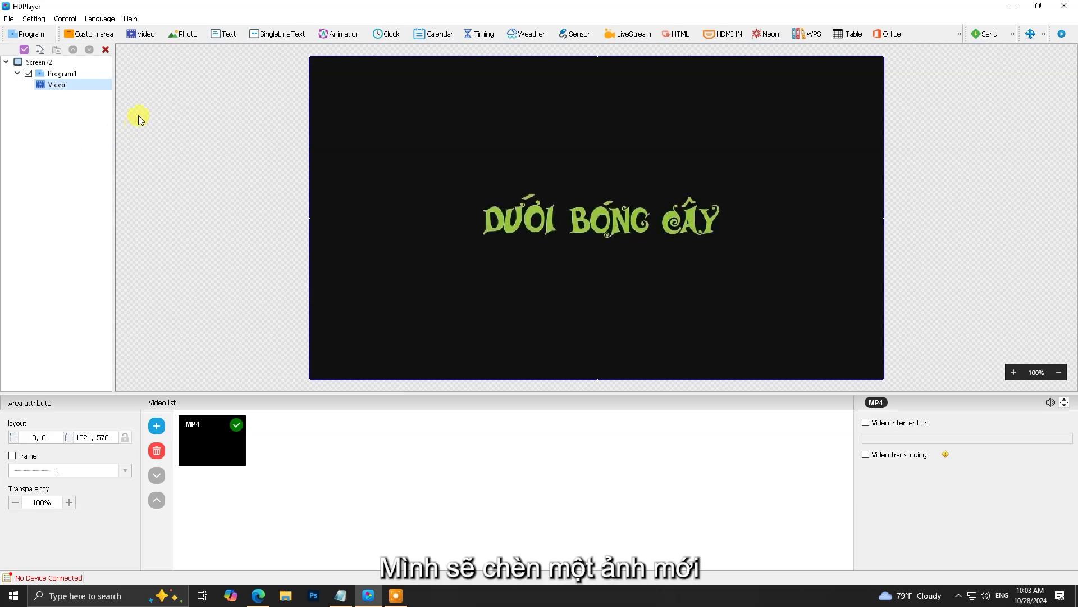
Step: Add a photo area and load the logo image Untitled-1.png from the Văn mẫu folder on drive D
click(189, 35)
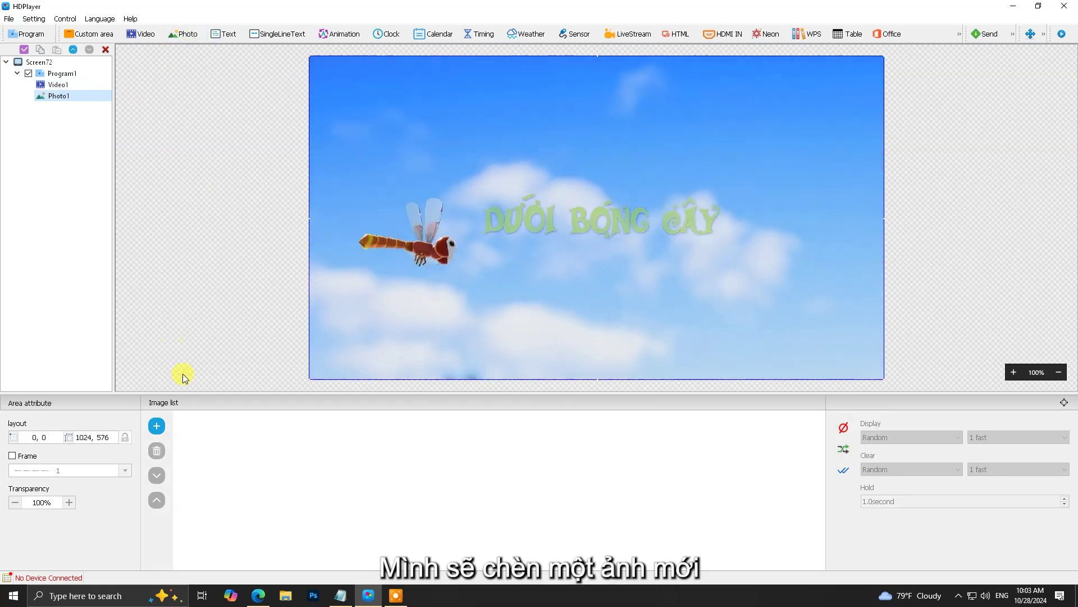
click(157, 427)
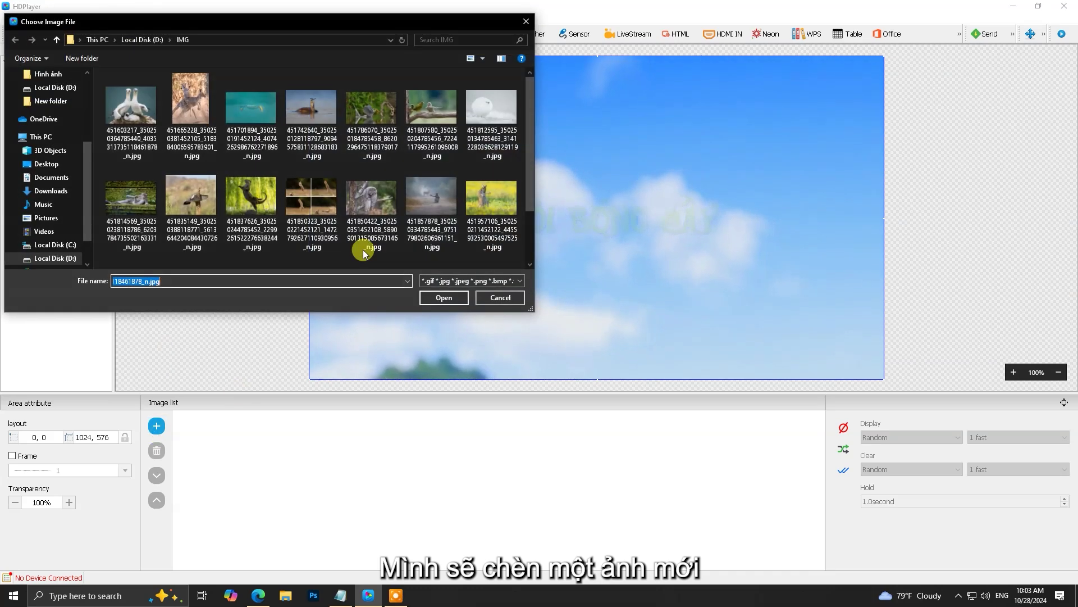
click(50, 165)
scroll(318, 181, down, 2)
scroll(343, 184, up, 2)
click(371, 256)
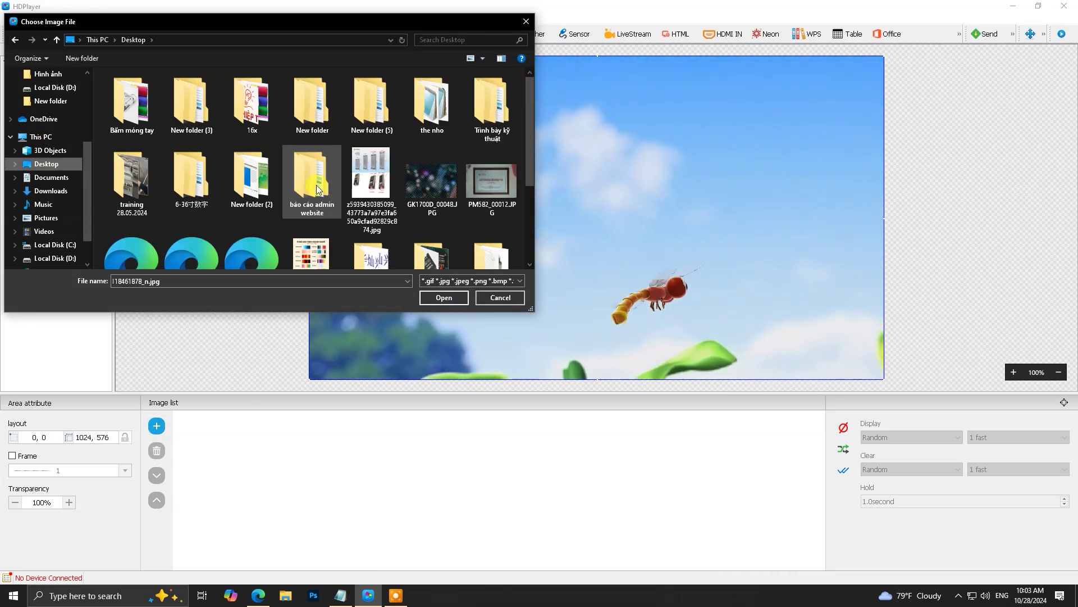
scroll(318, 188, down, 3)
key(Return)
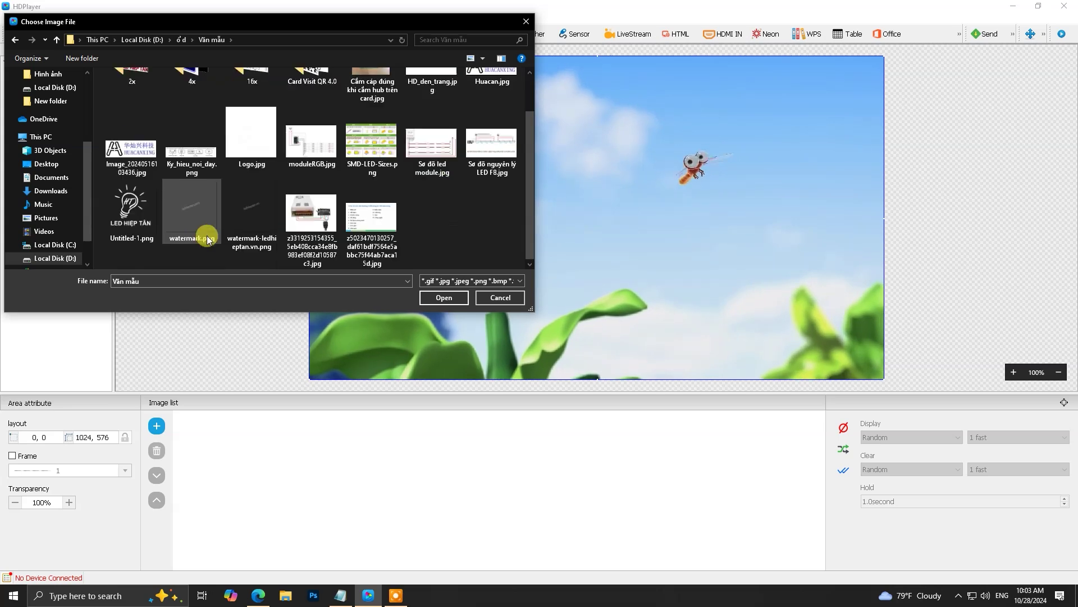
double_click(116, 214)
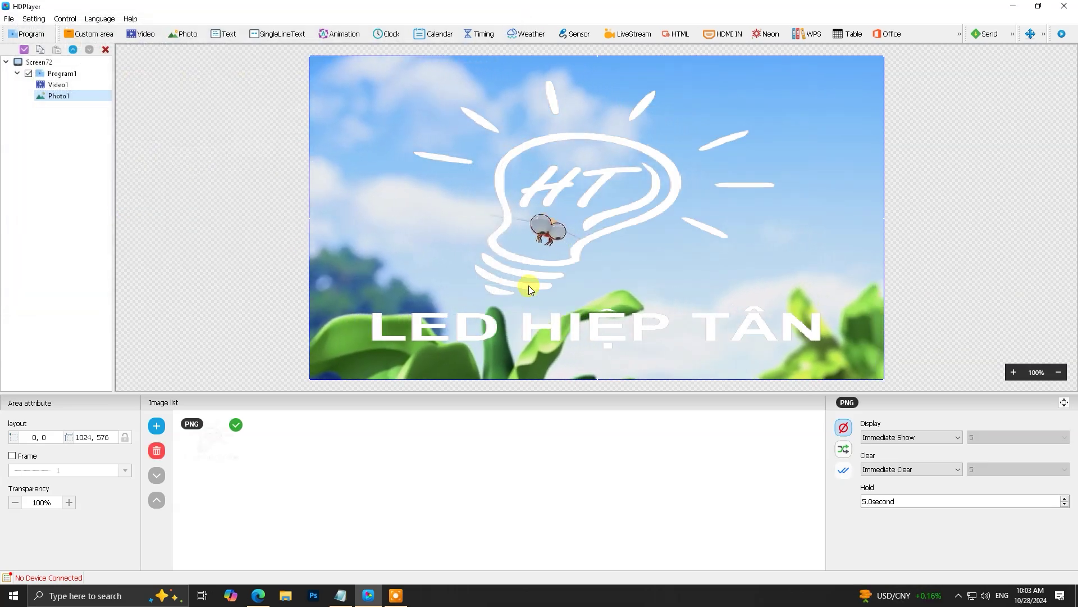
Step: Resize the logo photo area to 100 by 100
double_click(84, 437)
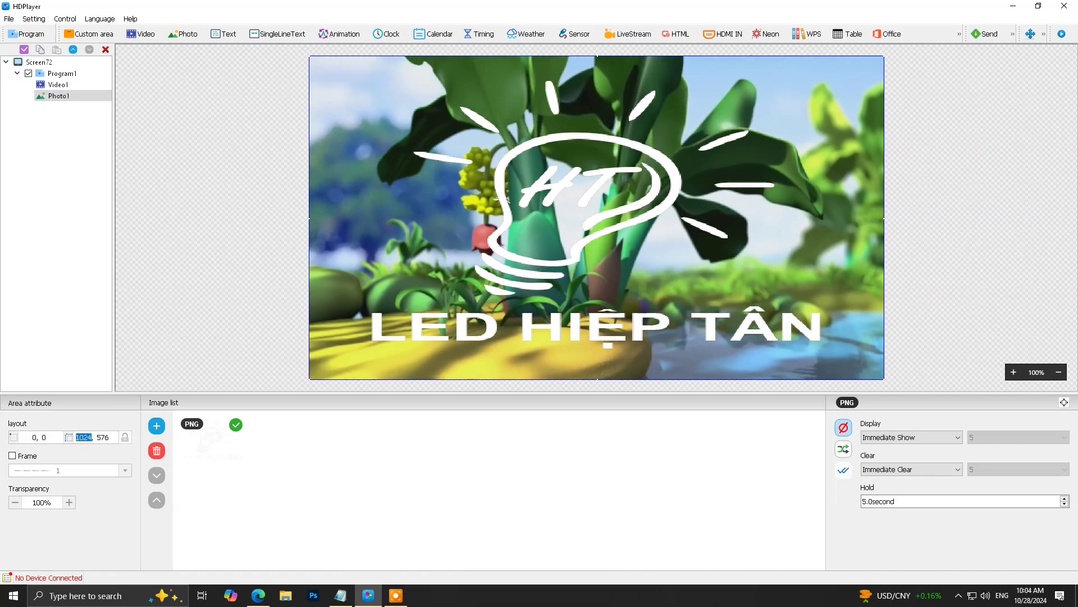
text(100)
key(Tab)
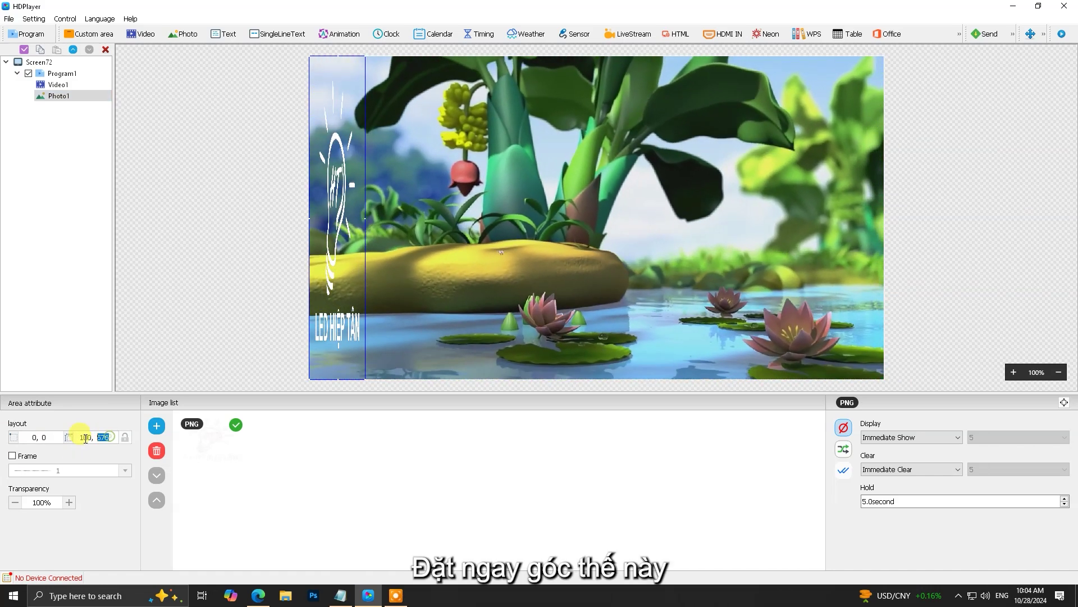
text(100)
key(Return)
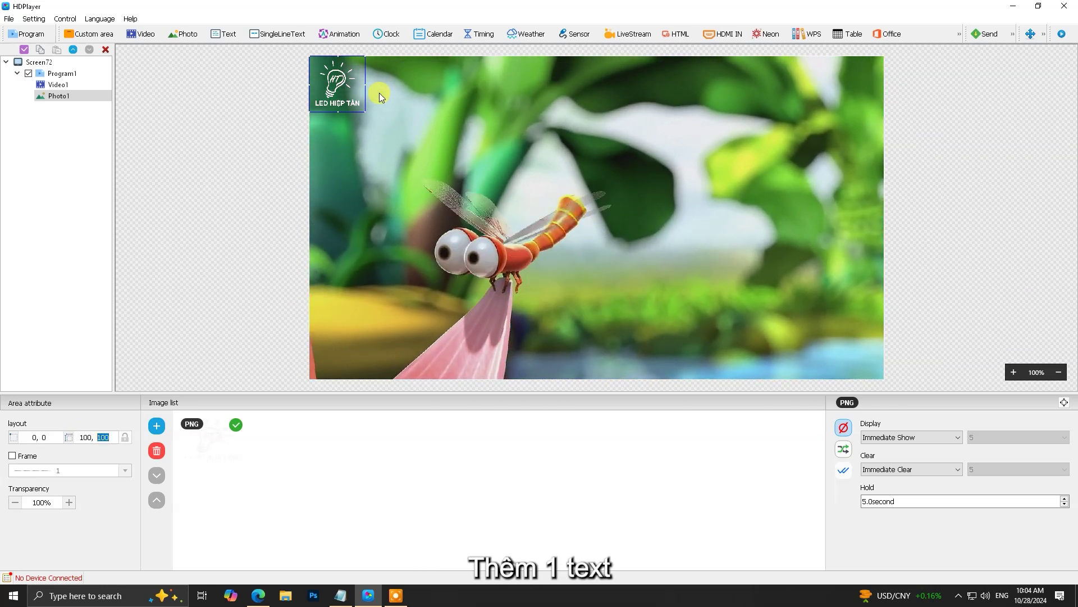
Step: Add a single-line text area reading "Hướng dẫn biên tập nội dung màn hình LED"
click(491, 211)
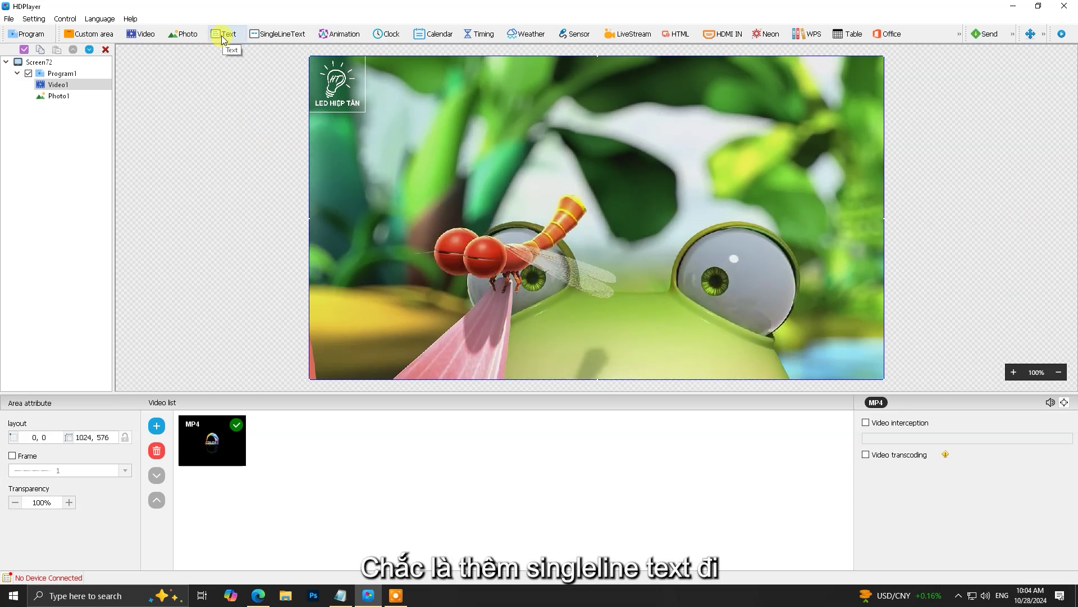
click(277, 34)
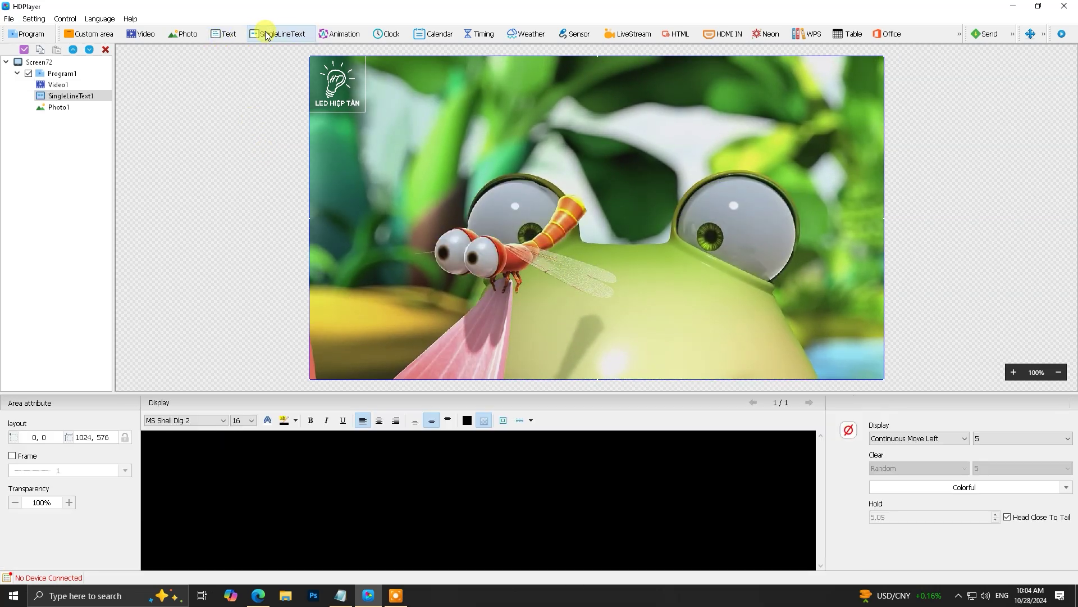
text(Hướng)
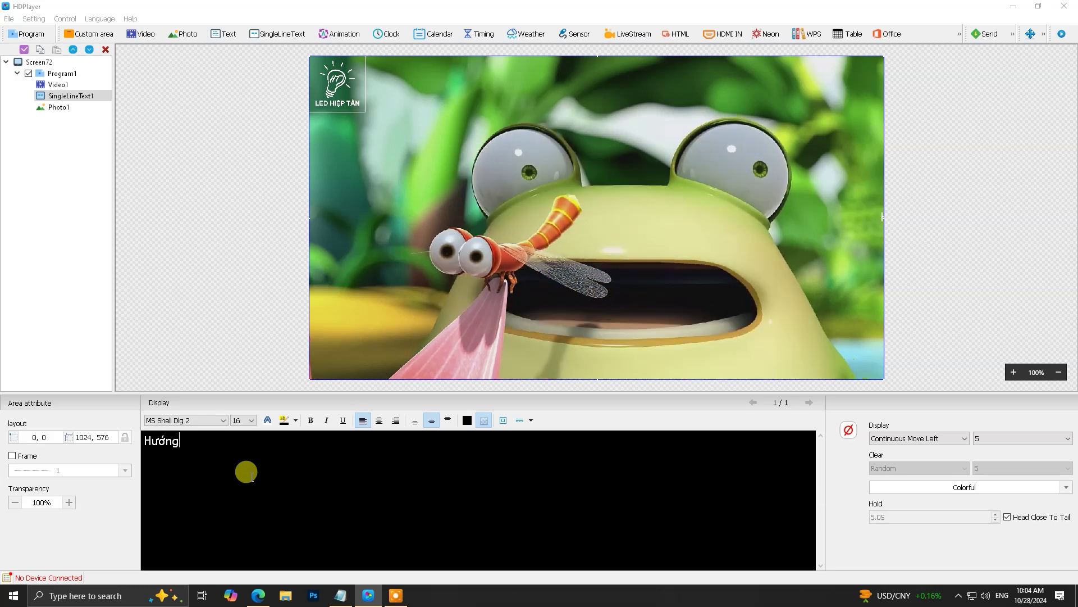
text( dẫn biên tâp nội dung màn hình LED)
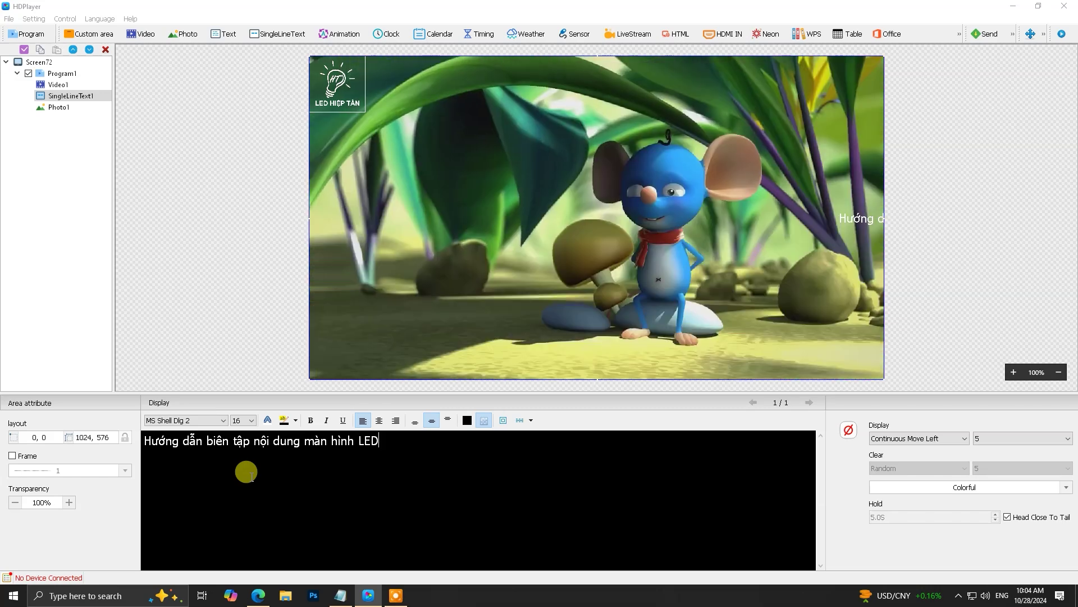
Step: Set the single-line text's display effect to Immediate Show so it stands still
key(ctrl+a)
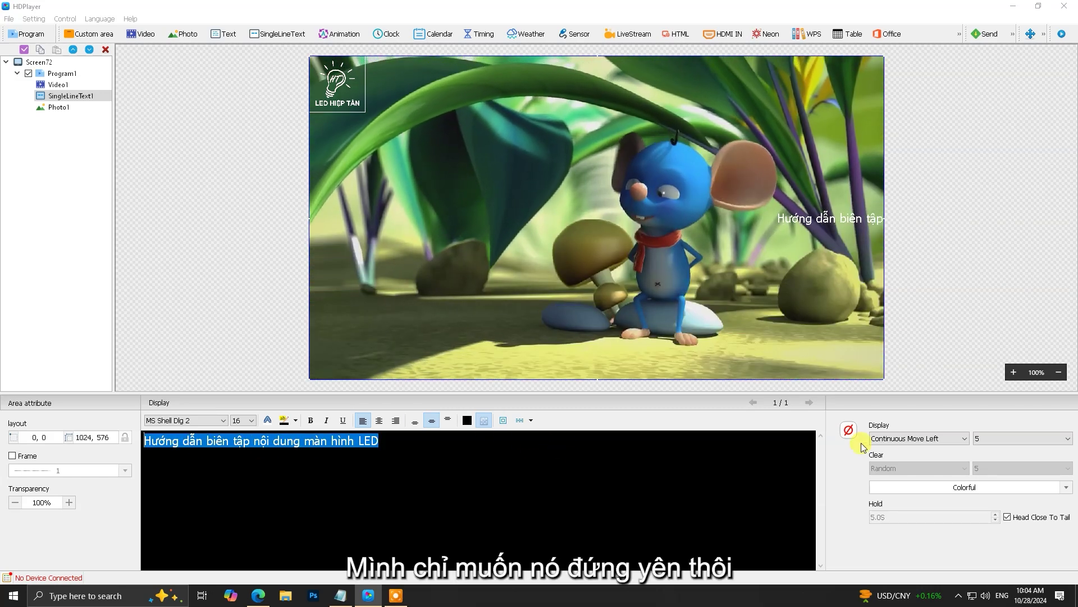
click(915, 444)
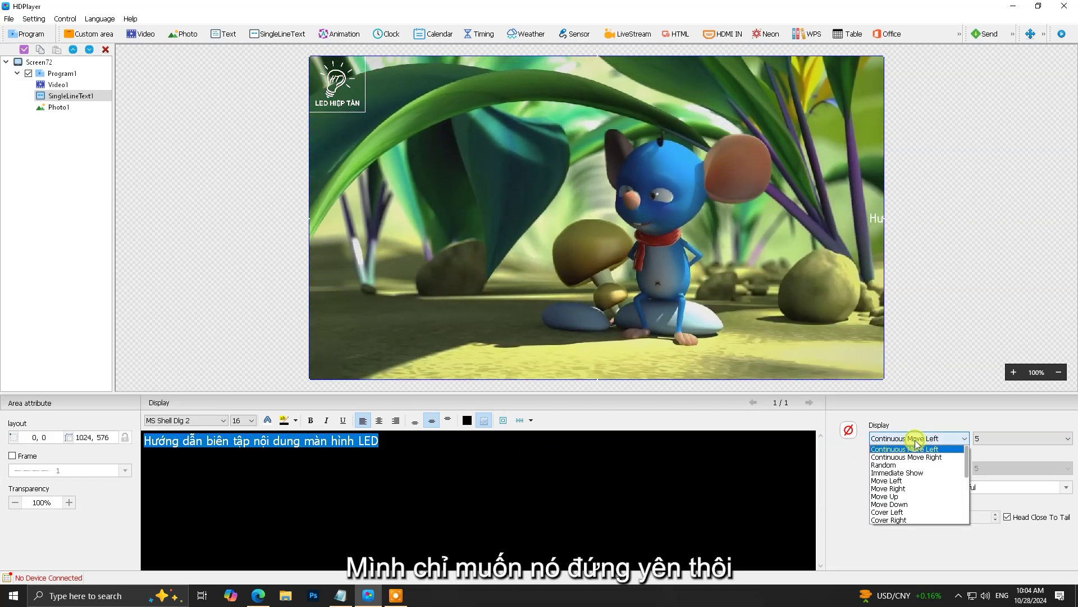
click(923, 473)
Step: Centre the single-line text horizontally within its area
click(415, 453)
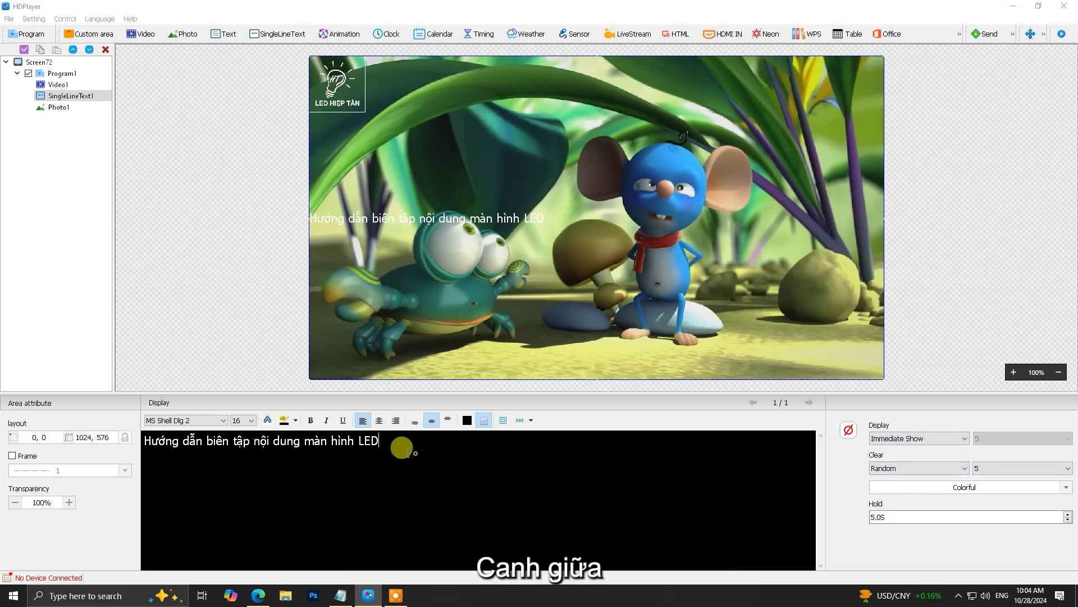
triple_click(389, 440)
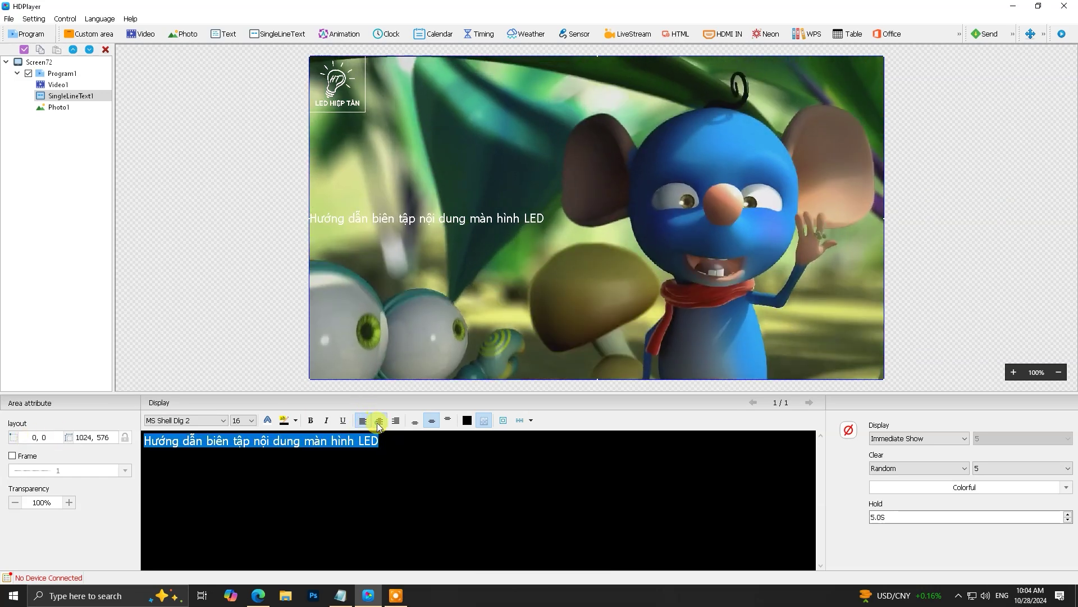
click(379, 422)
click(594, 458)
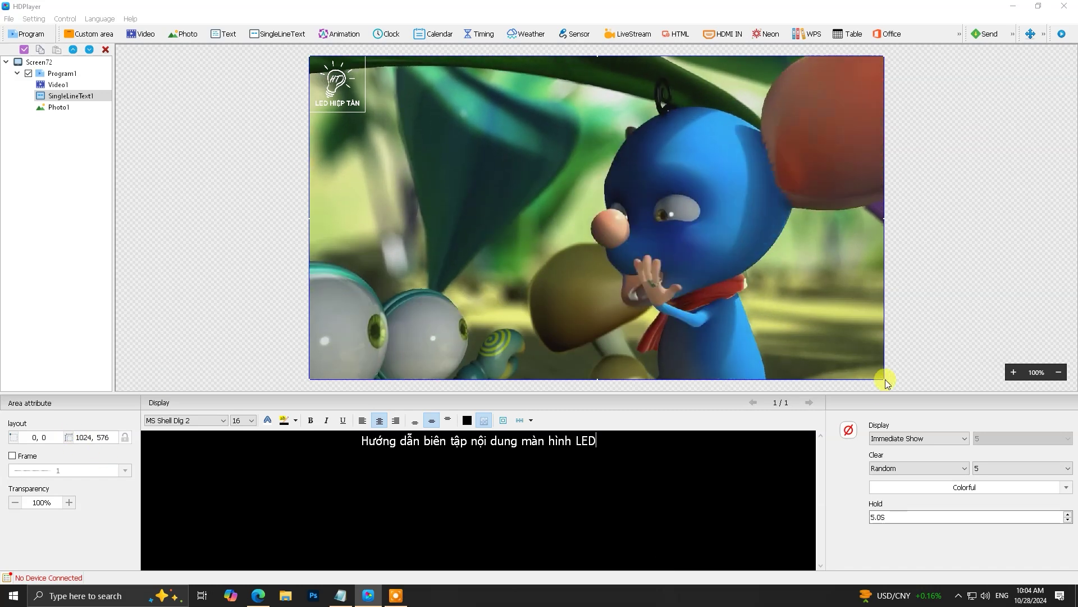
Step: Shrink the single-line text area to about 544 by 101 and place it at the bottom centre of the display, about 236, 475
drag(778, 320, 614, 112)
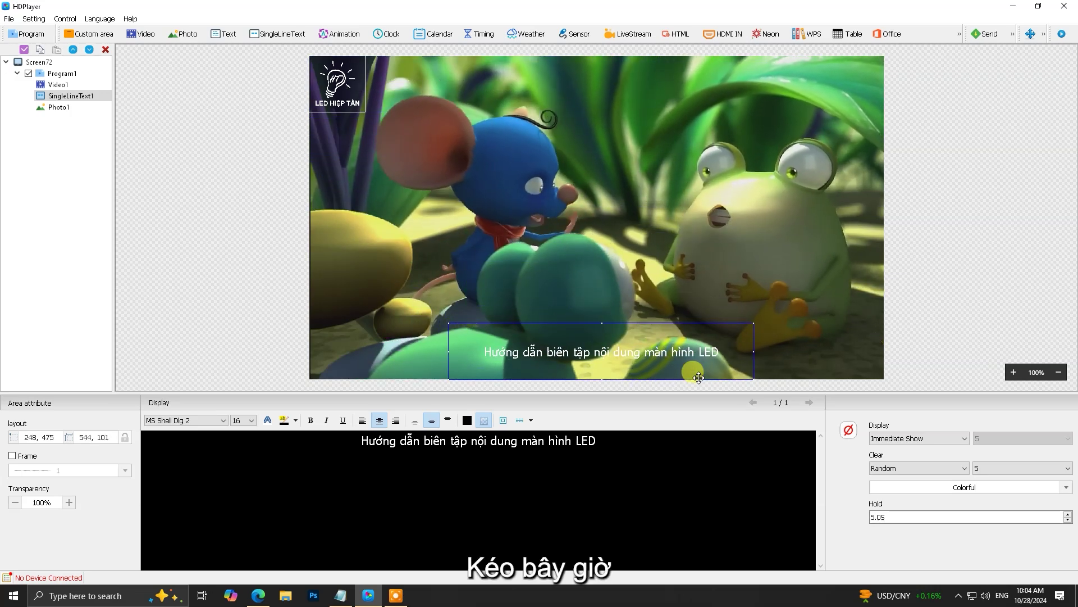
drag(699, 377, 692, 381)
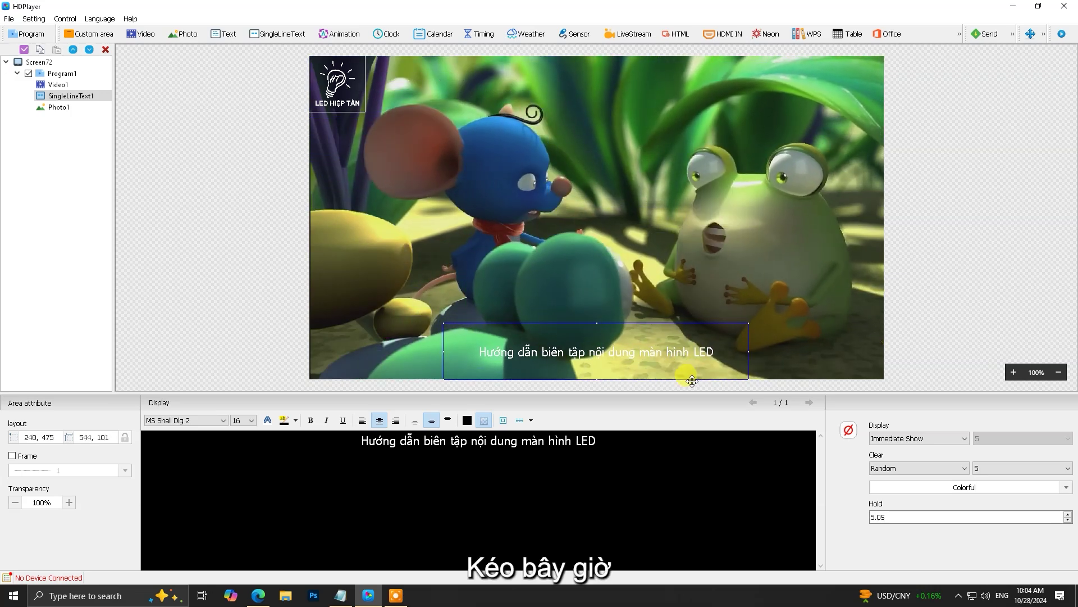
Step: Turn on the Colorful effect for the single-line text and open its color style choices
click(982, 487)
click(891, 502)
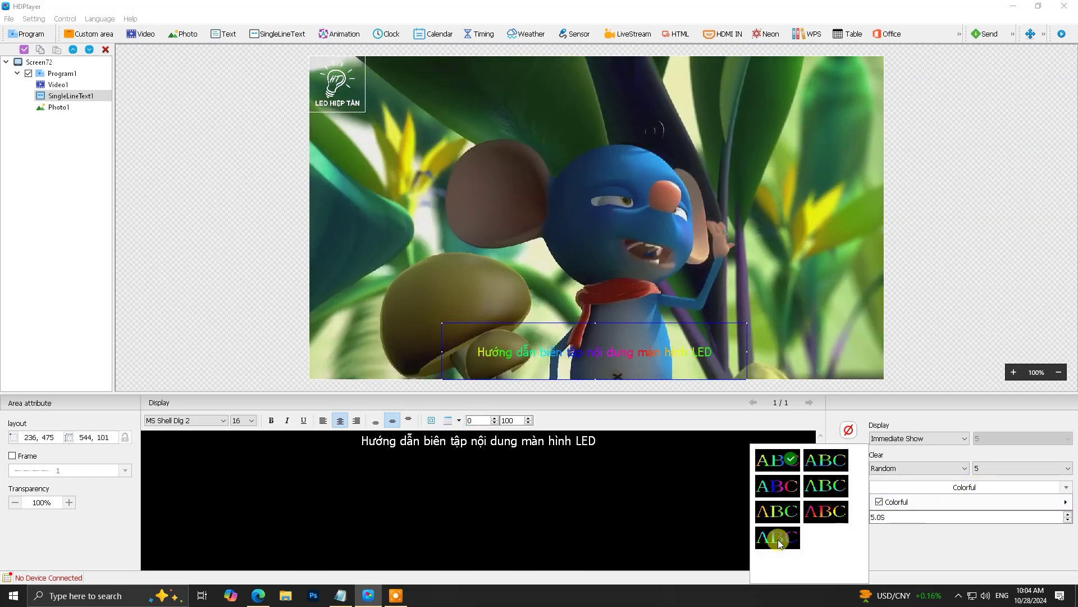